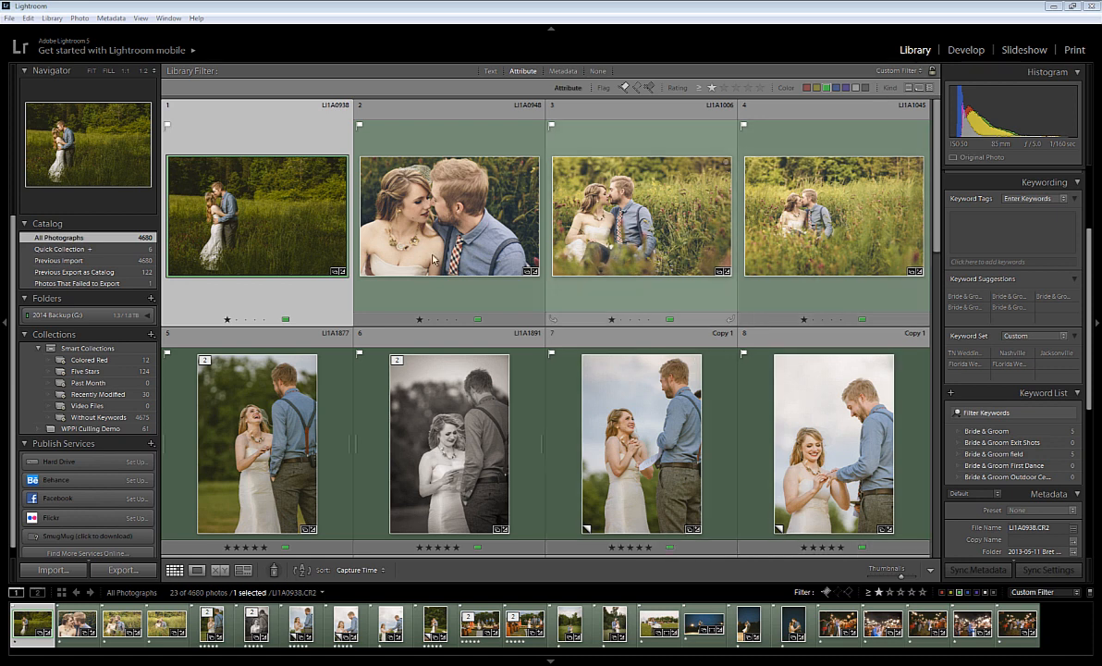
- Look over the filtered wedding photos in the grid and compare the four field portraits in the first row
left_click(435, 215)
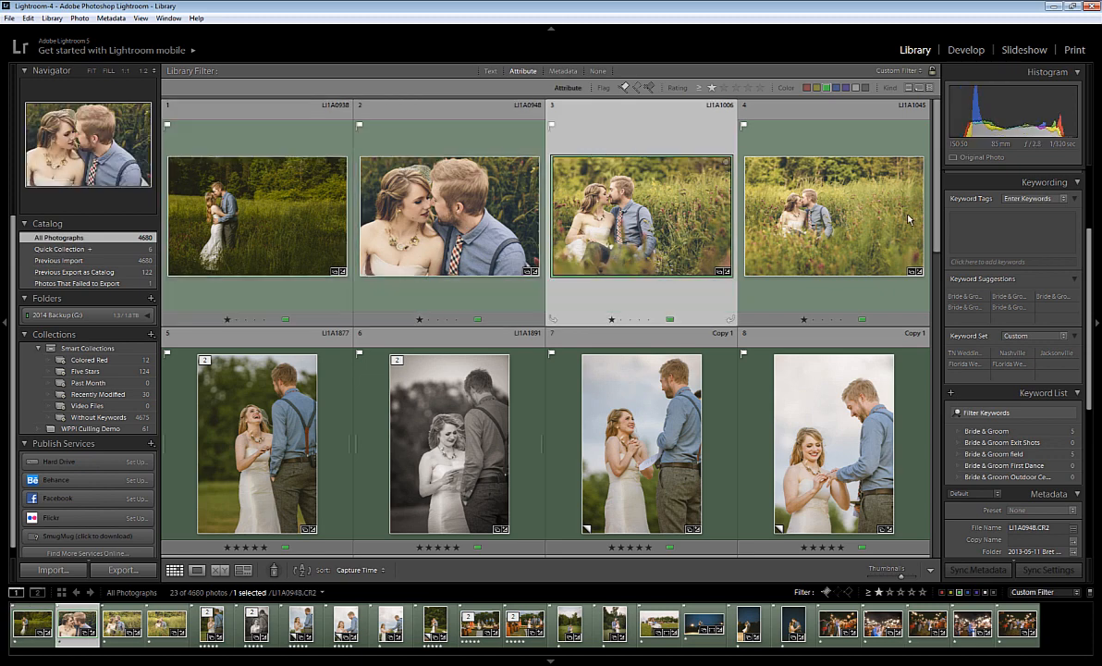
left_click(234, 219)
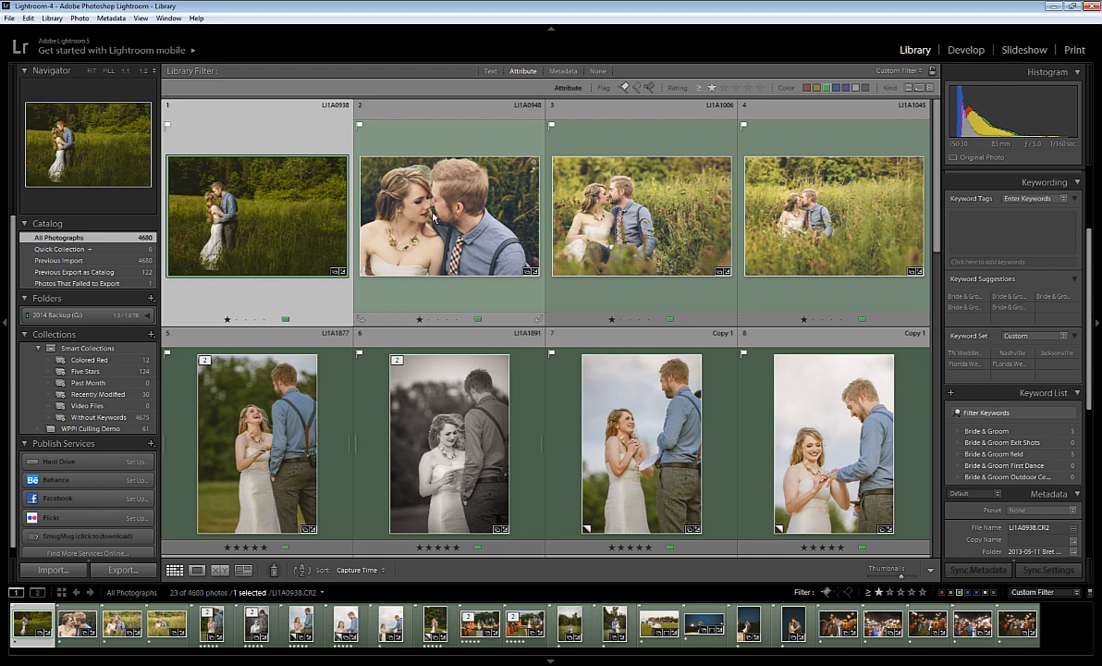
scroll(418, 236, "down", 4)
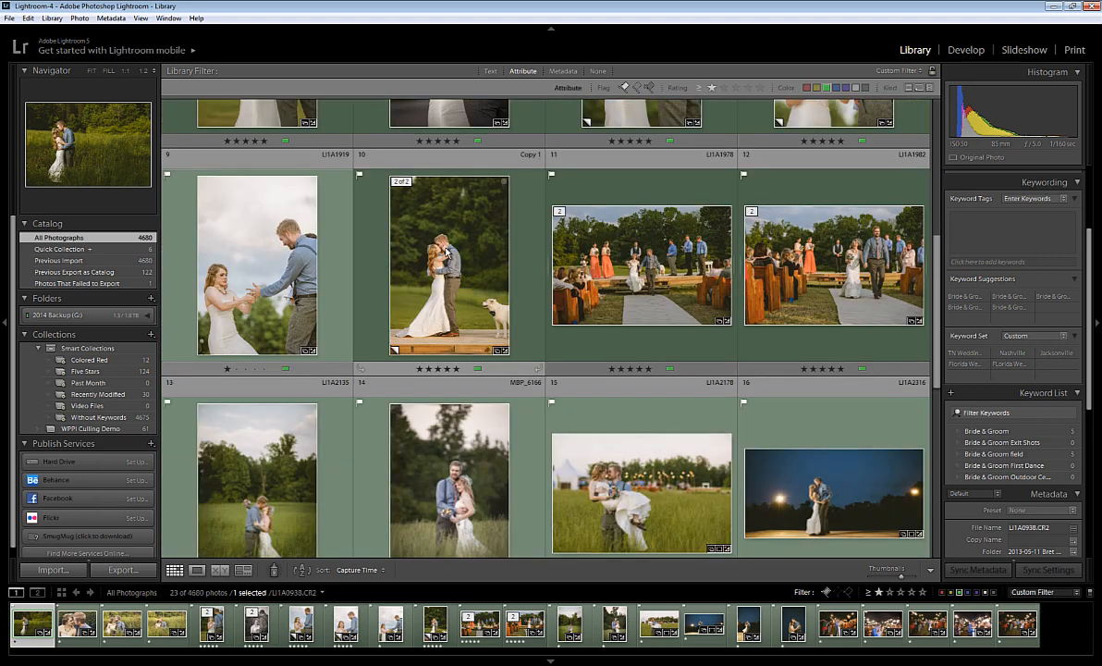
scroll(446, 251, "down", 5)
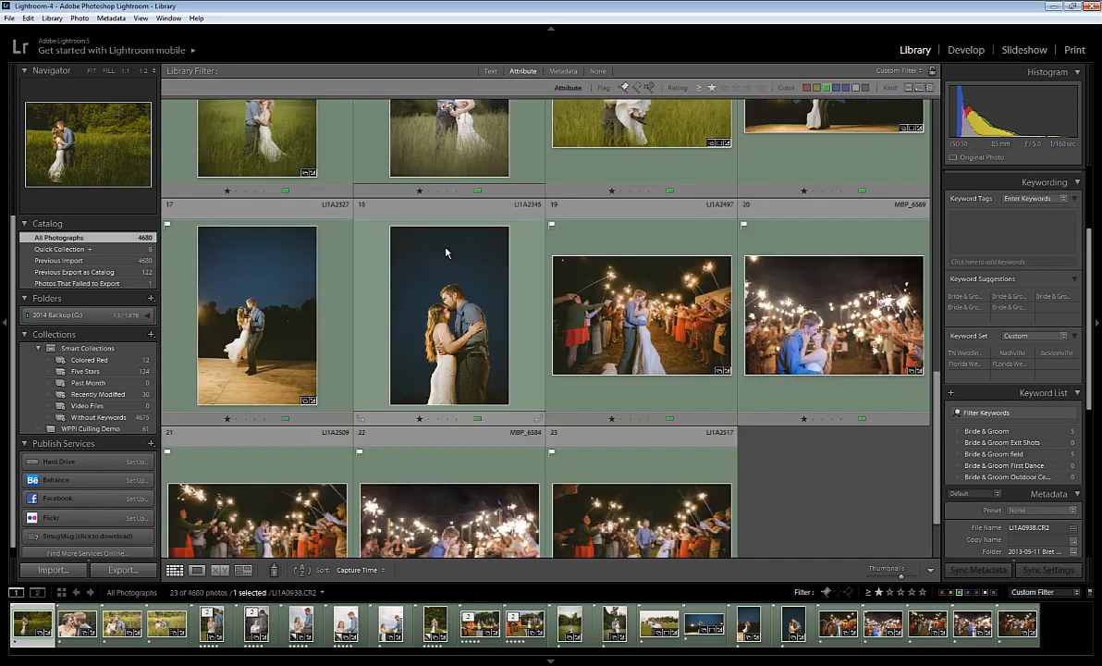
scroll(447, 251, "up", 4)
scroll(446, 252, "up", 7)
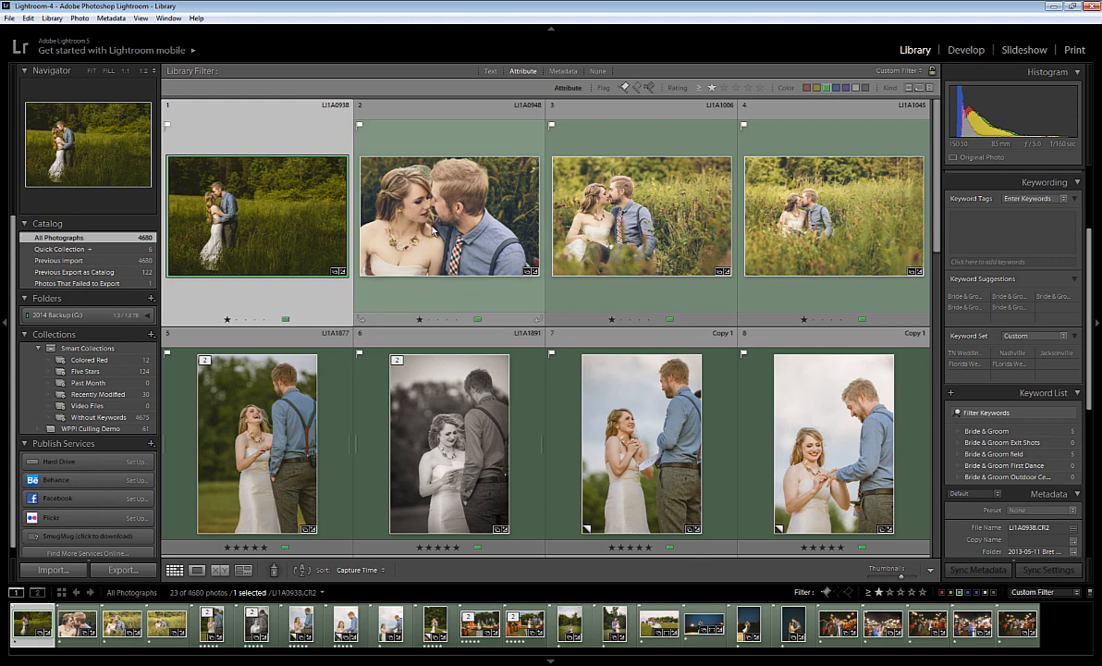
left_click(444, 220)
key("Right")
key("Right")
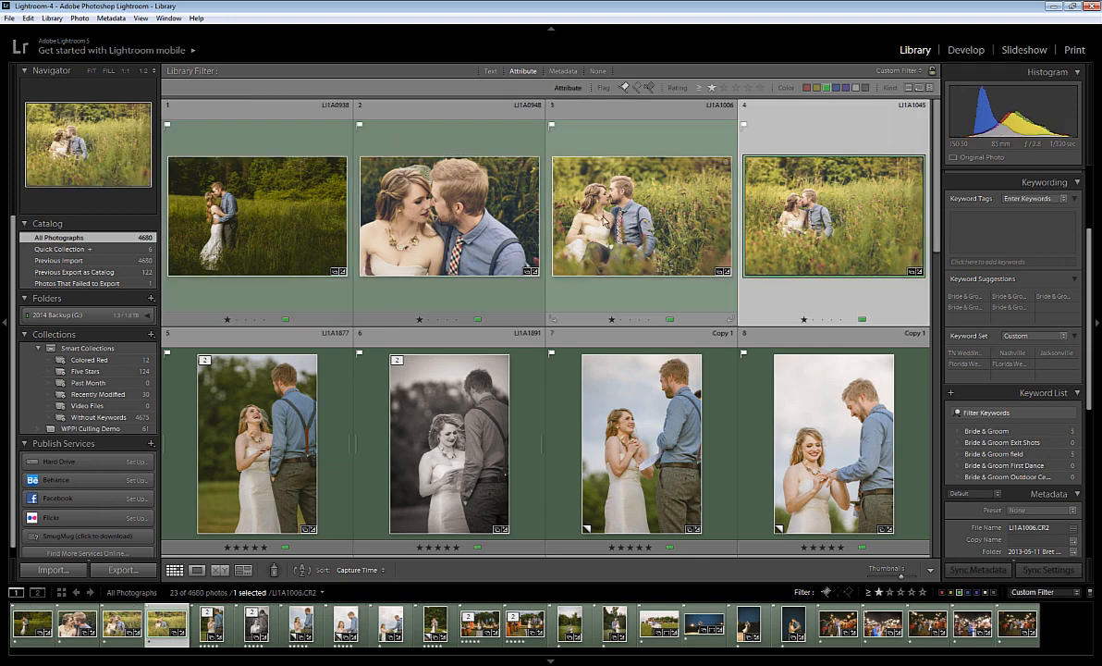
key("Left")
key("Left")
left_click(267, 215)
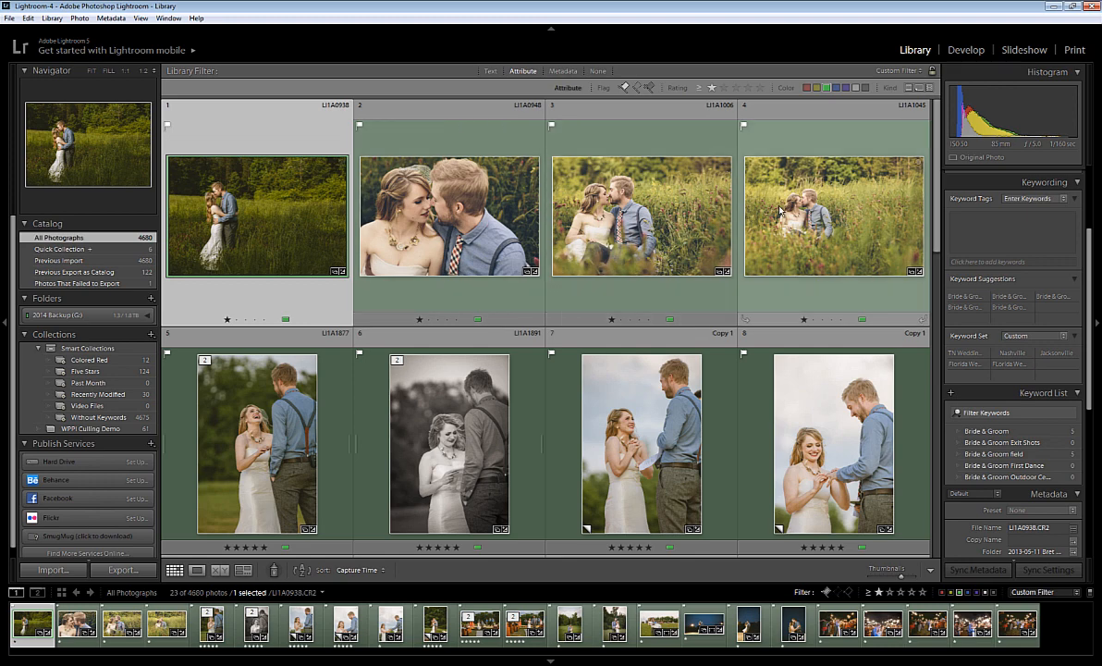
left_click(423, 217)
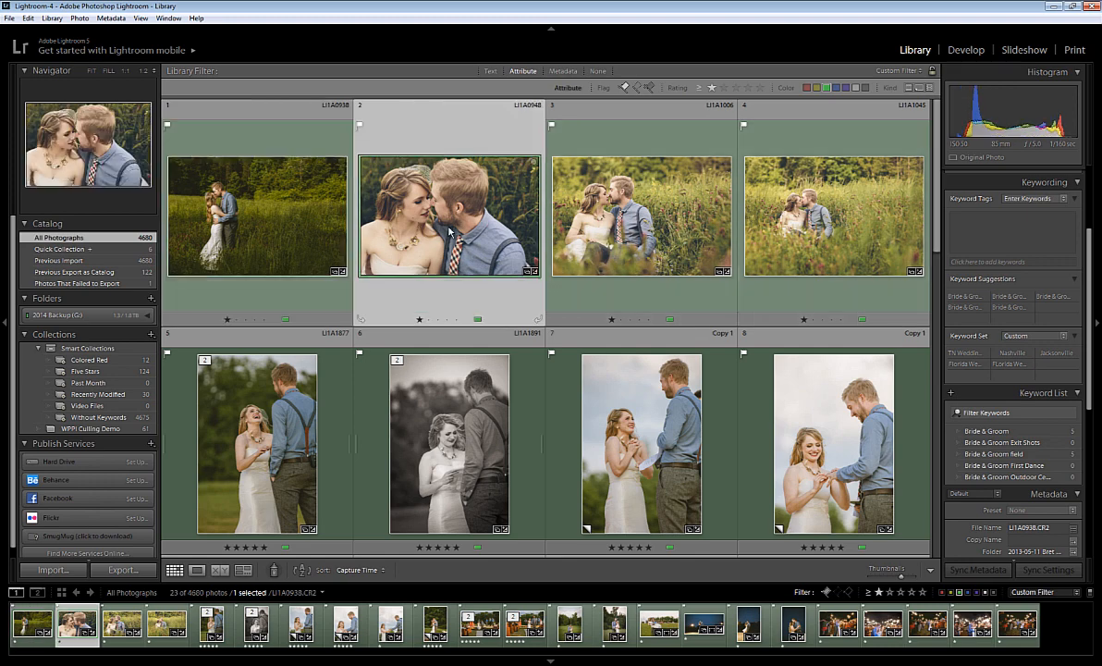
left_click(289, 230)
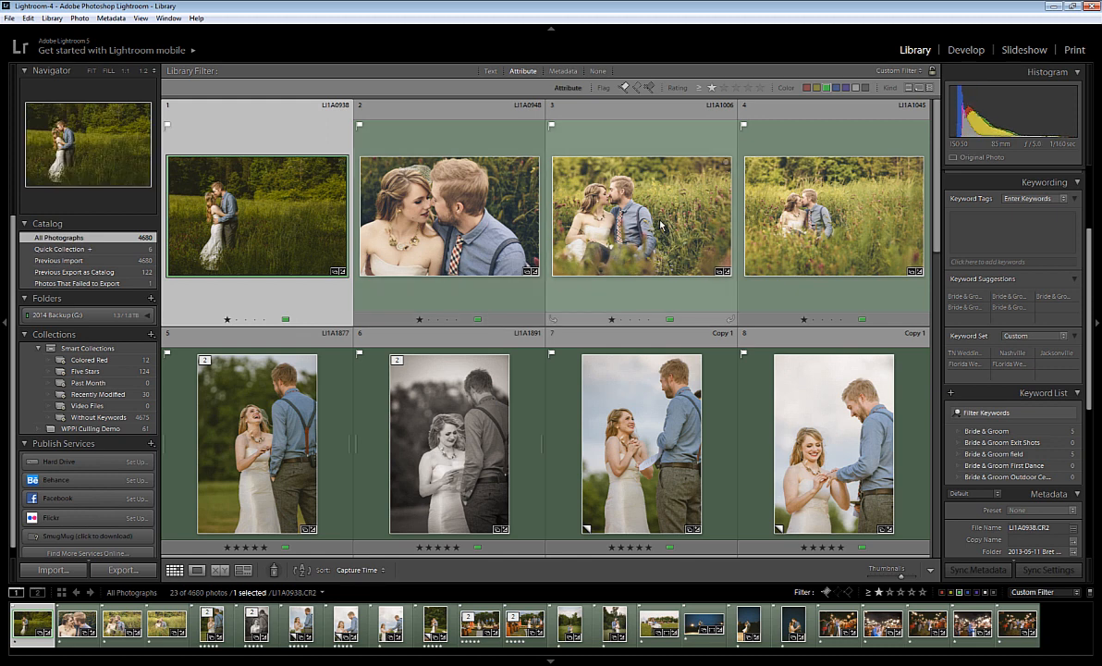
- Examine the ceremony, outdoor portrait, night and sparkler photos throughout the rest of the filtered set
left_click(542, 302)
left_click(393, 406)
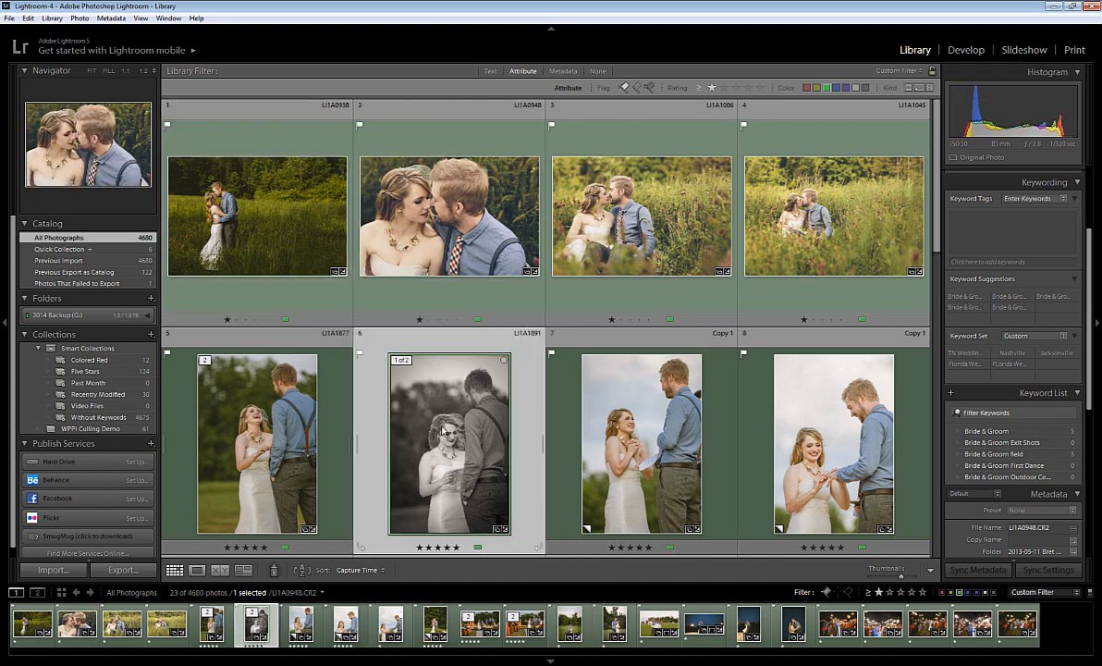
scroll(458, 407, "down", 2)
scroll(457, 407, "down", 2)
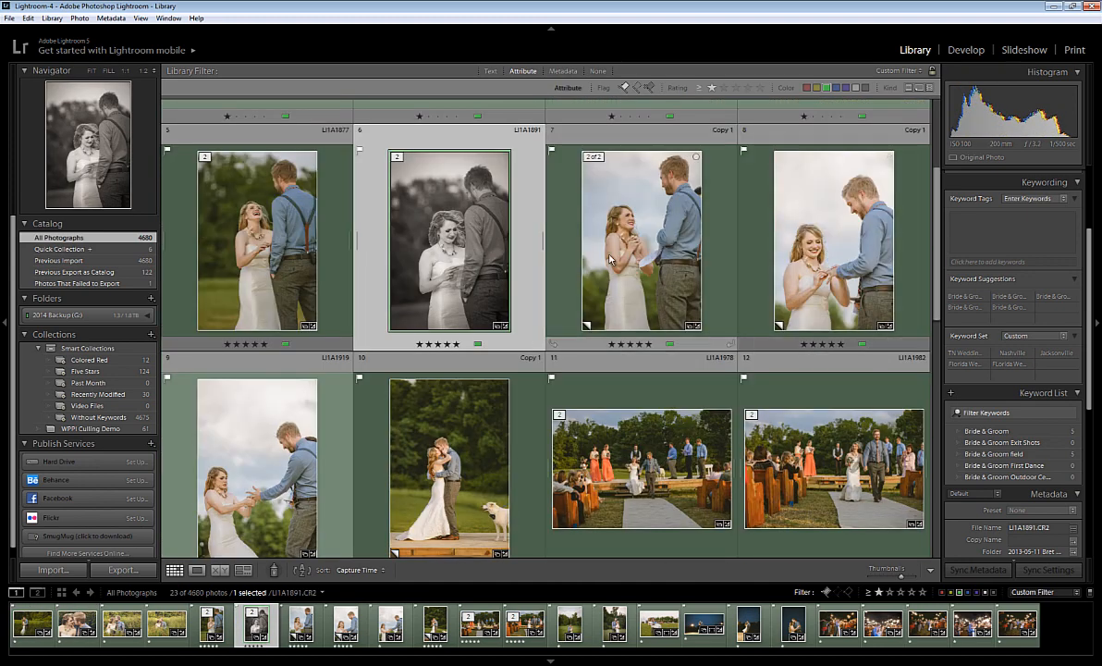
left_click(256, 407)
scroll(495, 392, "down", 6)
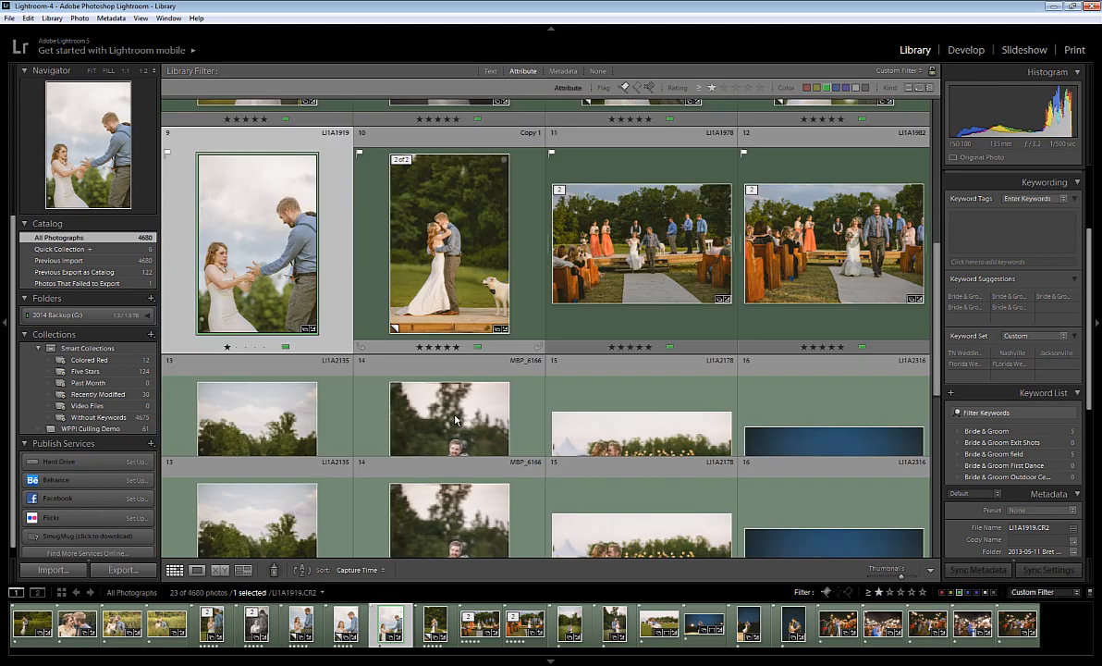
left_click(596, 374)
left_click(410, 384)
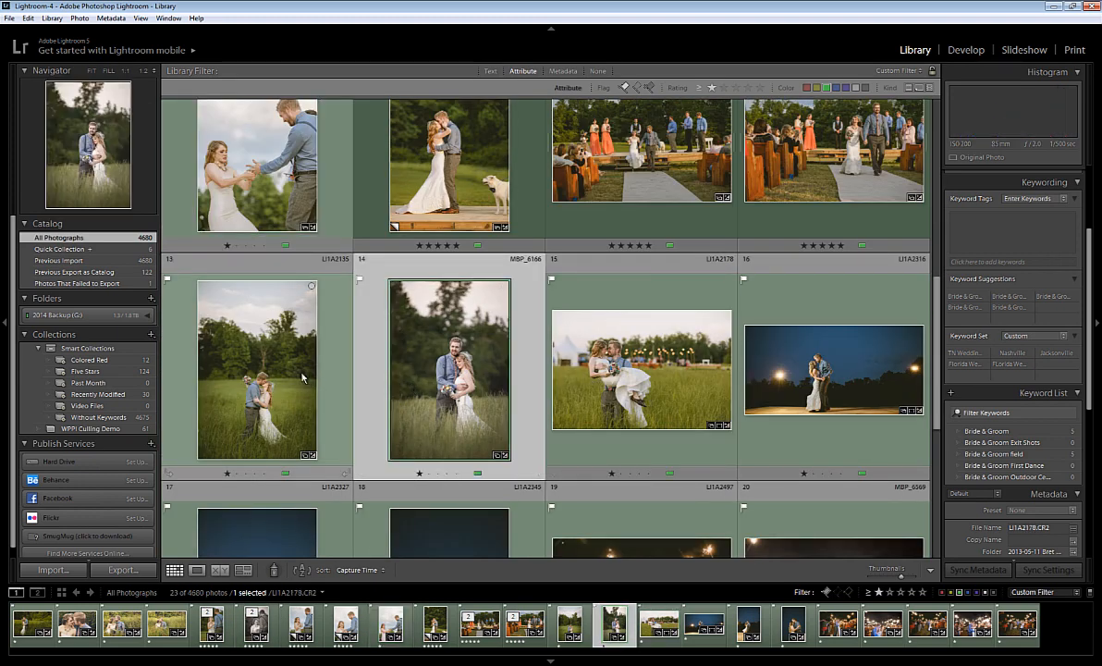
left_click(303, 376)
left_click(408, 391)
left_click(619, 370)
scroll(635, 356, "down", 2)
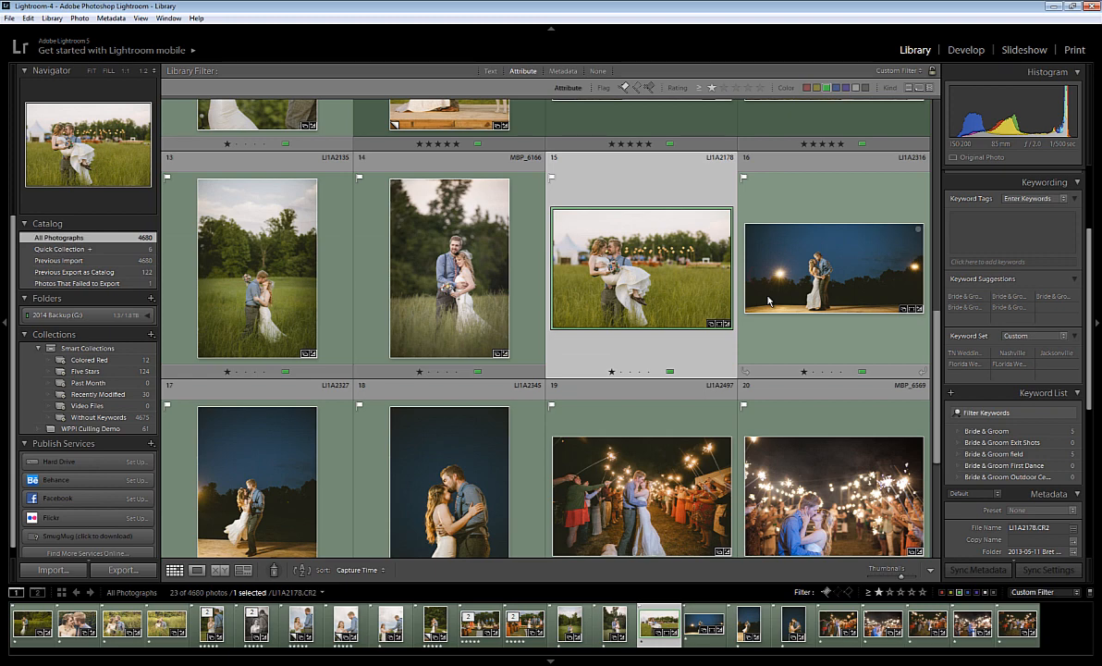
scroll(719, 281, "down", 2)
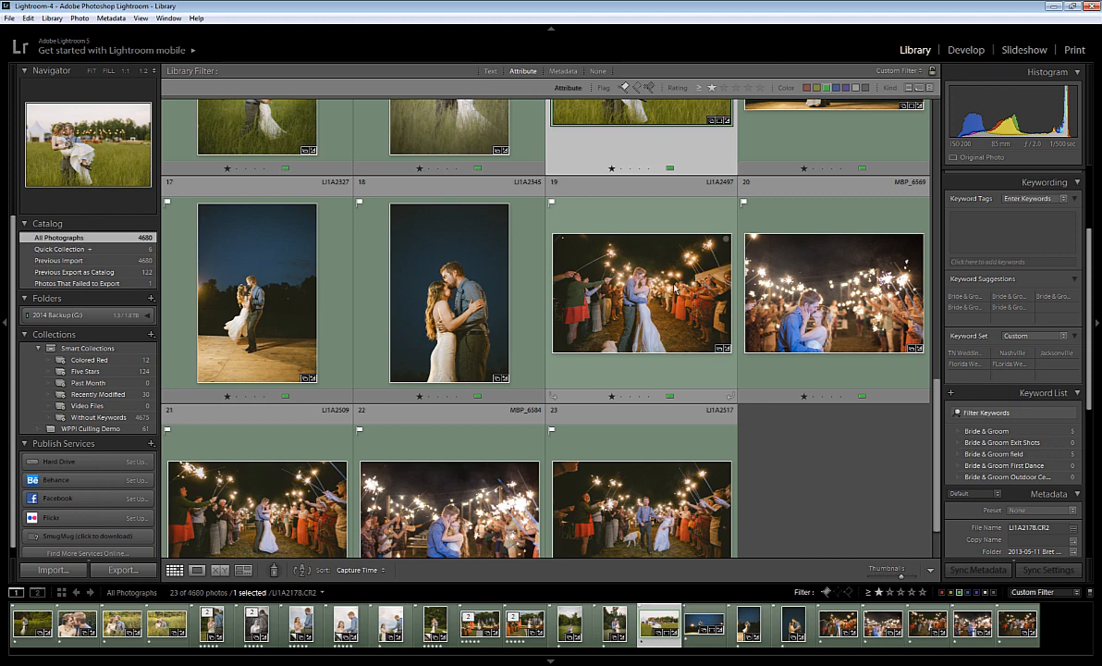
scroll(501, 436, "up", 10)
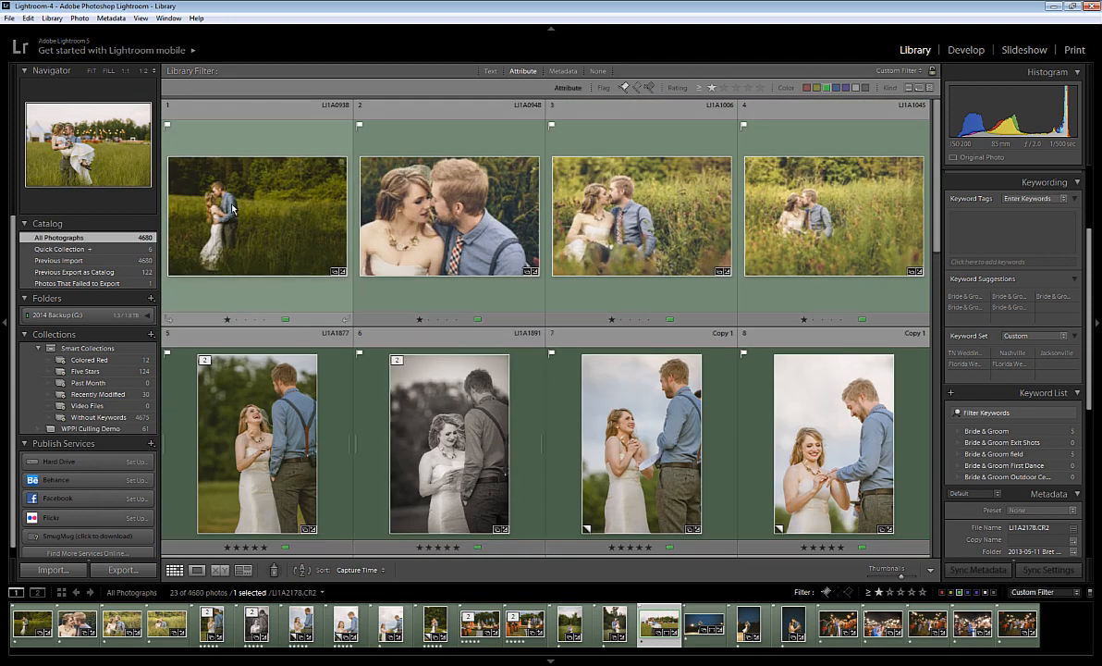
- Tag the first photo, LI1A0938, with the keyword "Bride & Groom field"
left_click(233, 209)
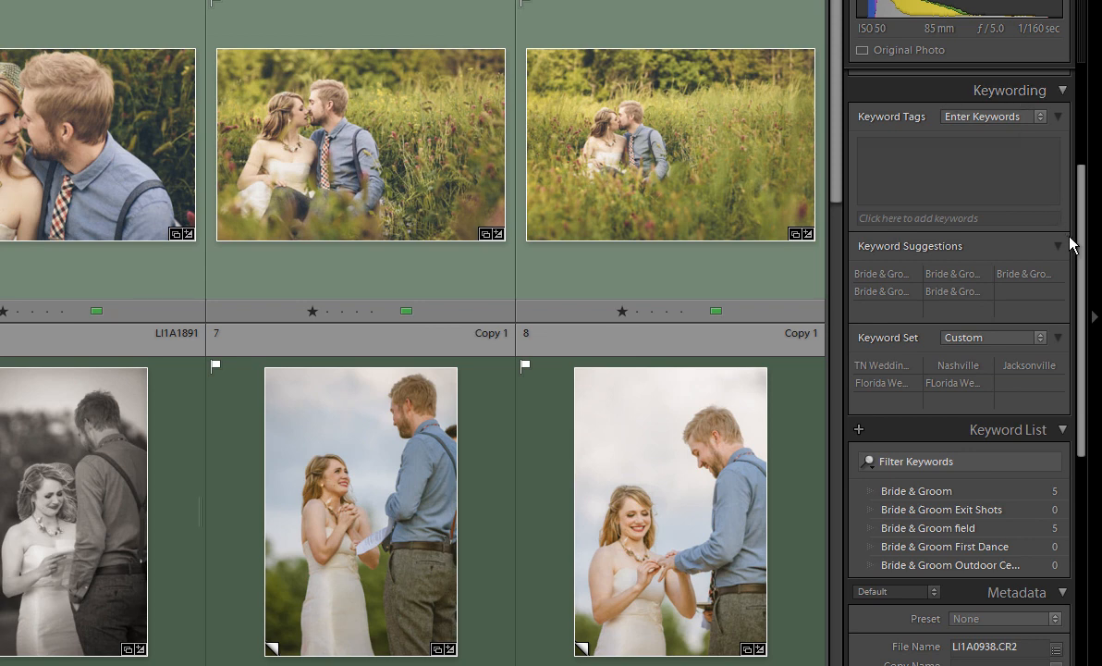
left_click_drag(1083, 254, 1076, 119)
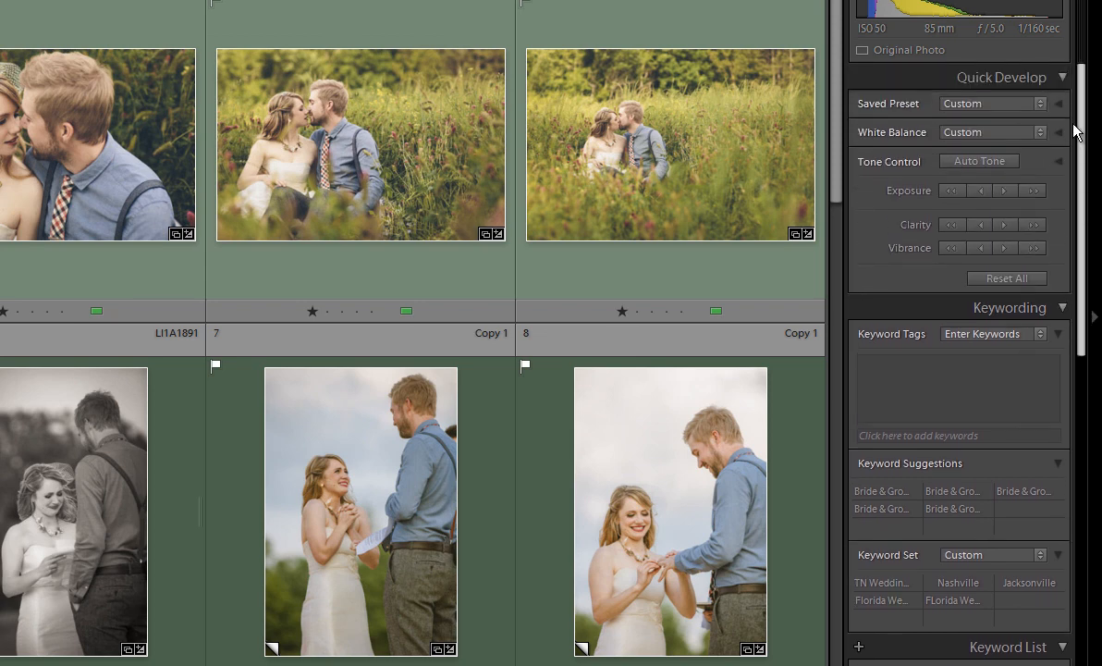
left_click(907, 365)
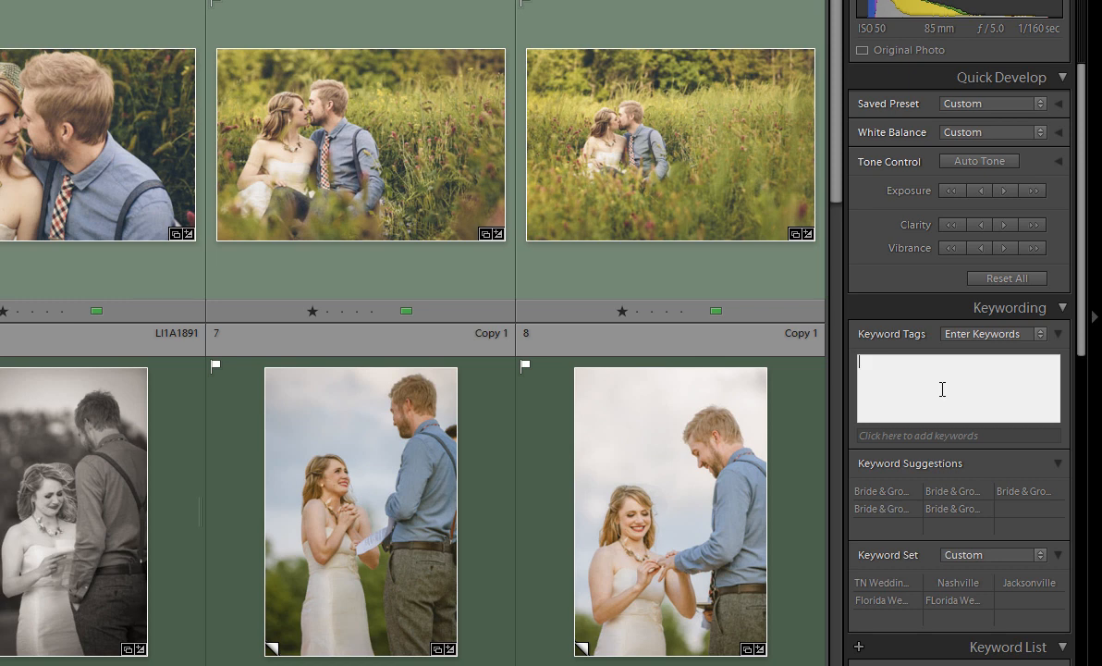
type("Bride")
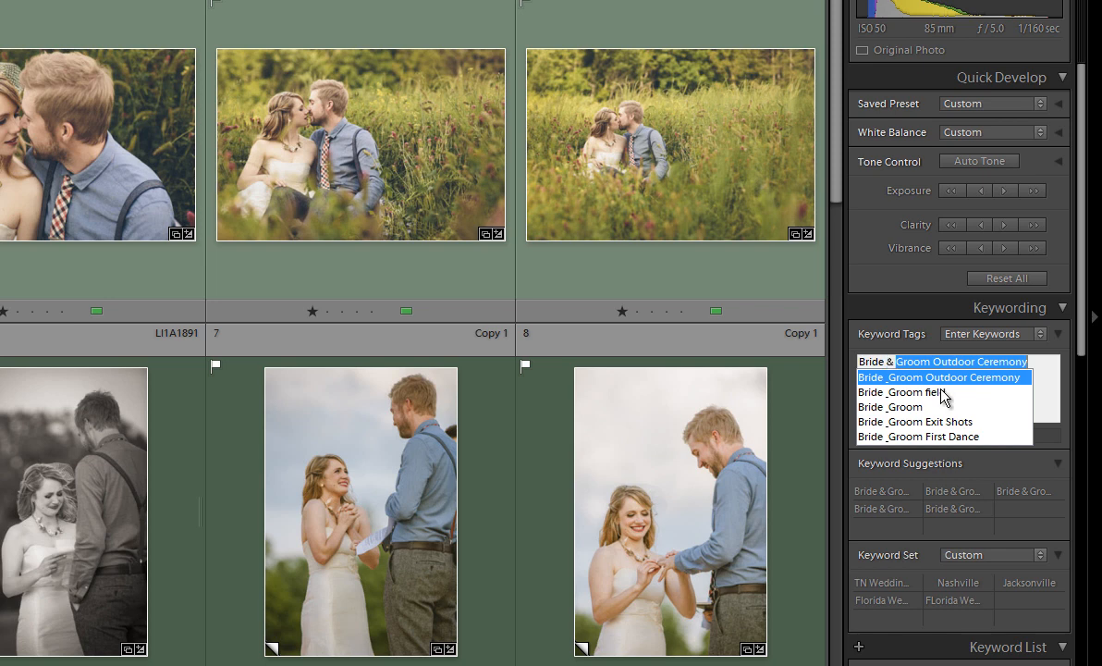
type(" & Groom ")
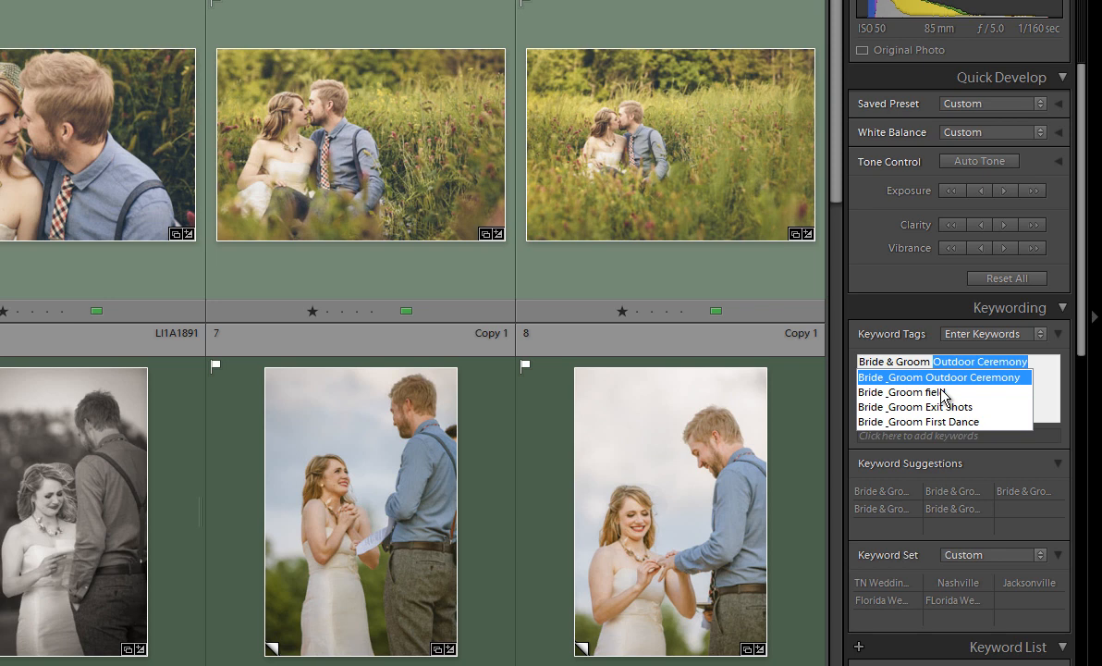
type("Field")
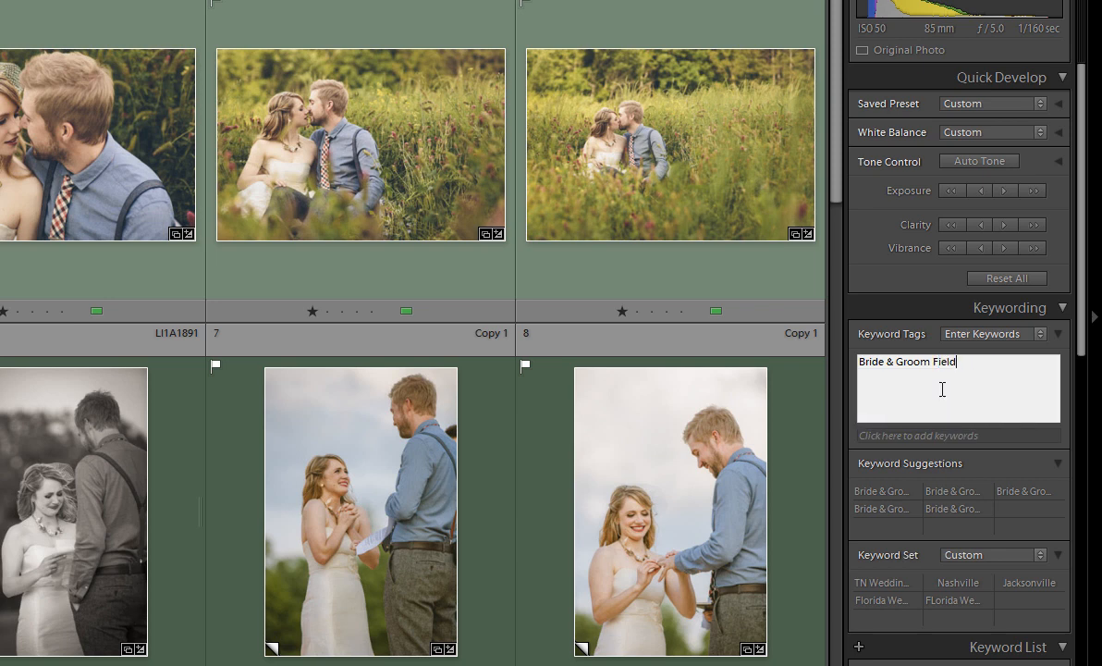
key("Return")
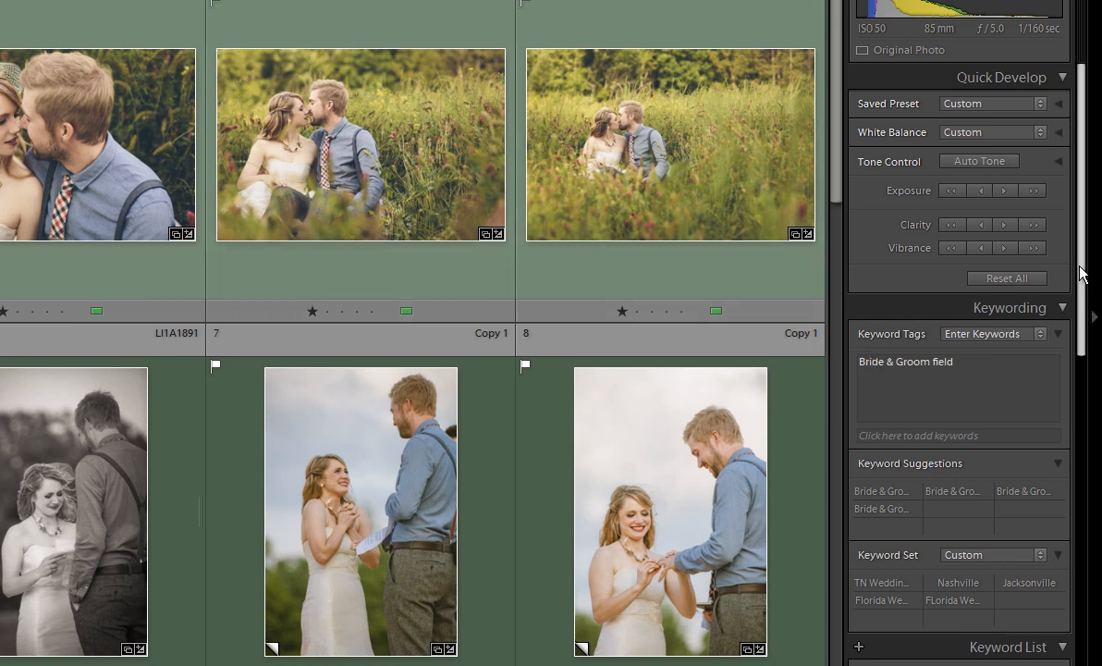
- Remove the "Bride & Groom field" keyword from the first photo and reassign it using the existing keyword list
left_click_drag(1081, 271, 1085, 393)
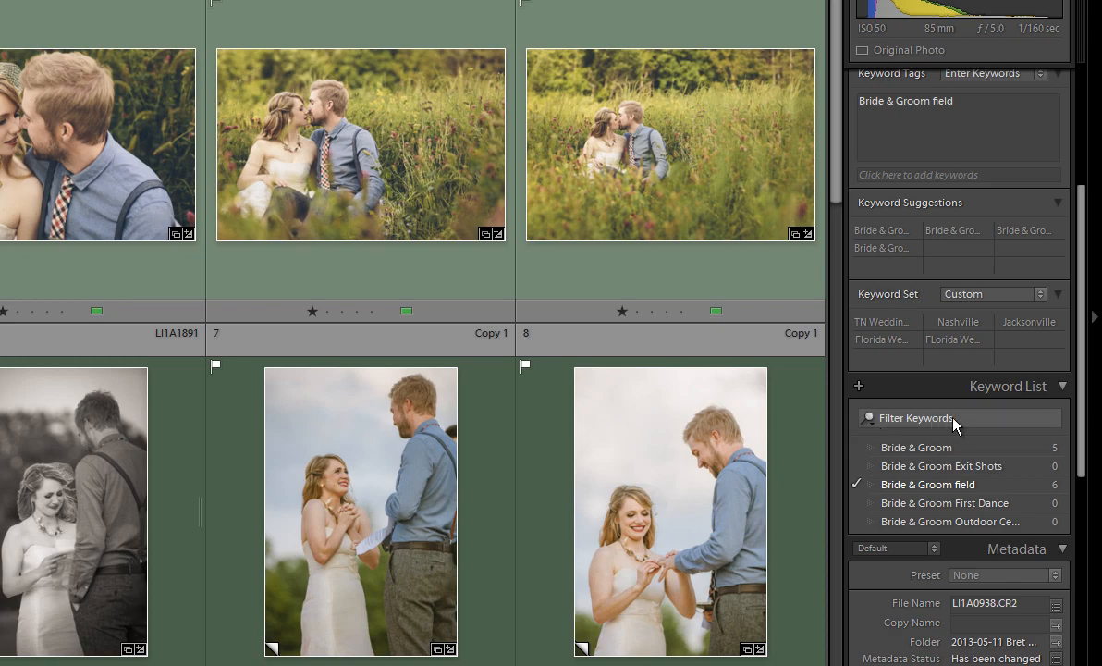
left_click(856, 484)
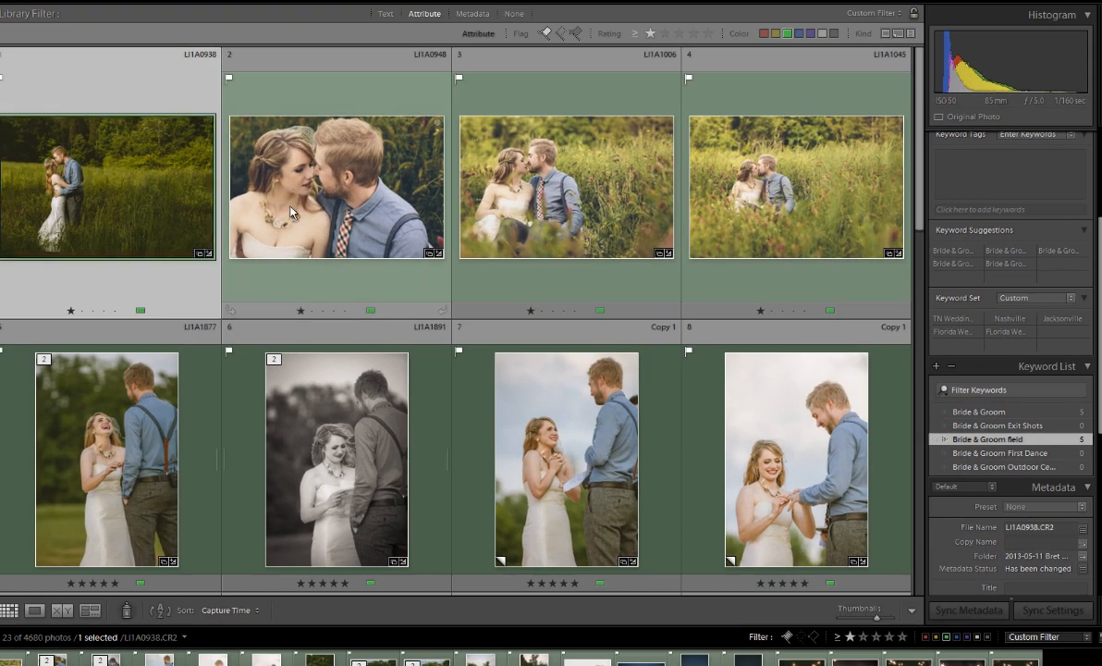
left_click(291, 212)
left_click(94, 191)
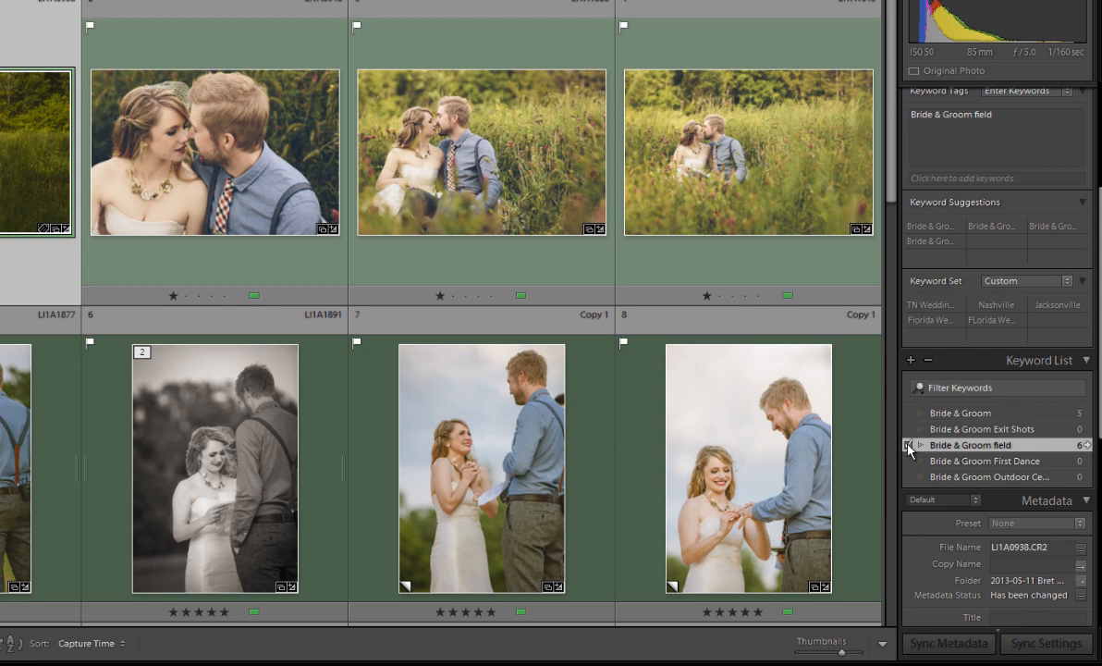
left_click(927, 443)
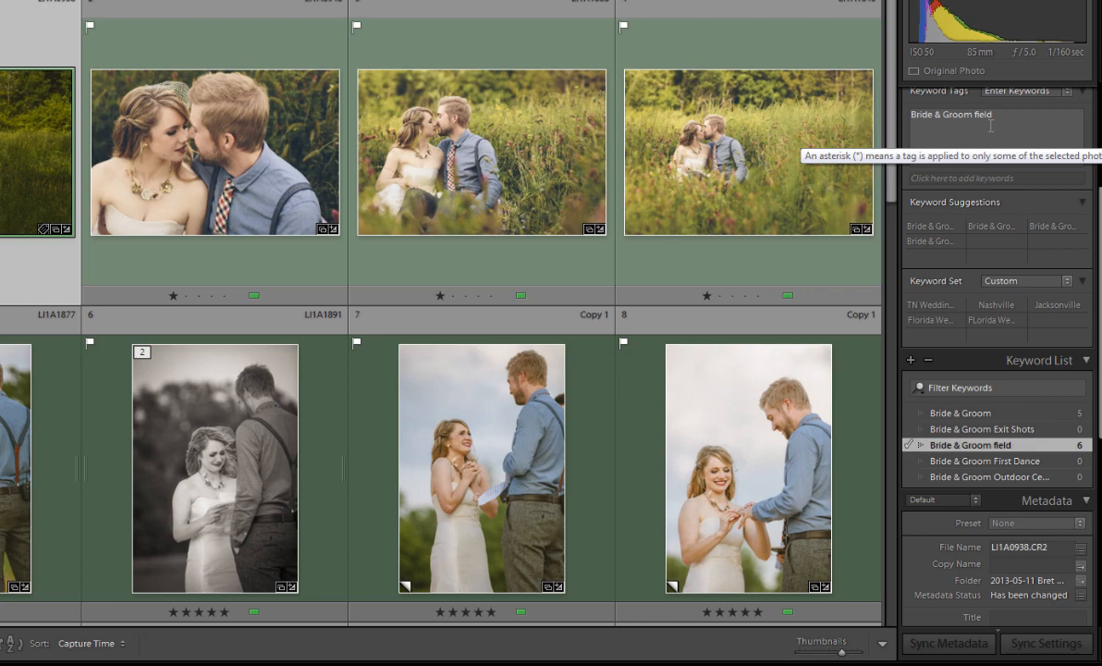
- Add "Bride & Groom Outdoor Ceremony" as a second keyword on the first photo and remove it again
left_click(961, 134)
type(",")
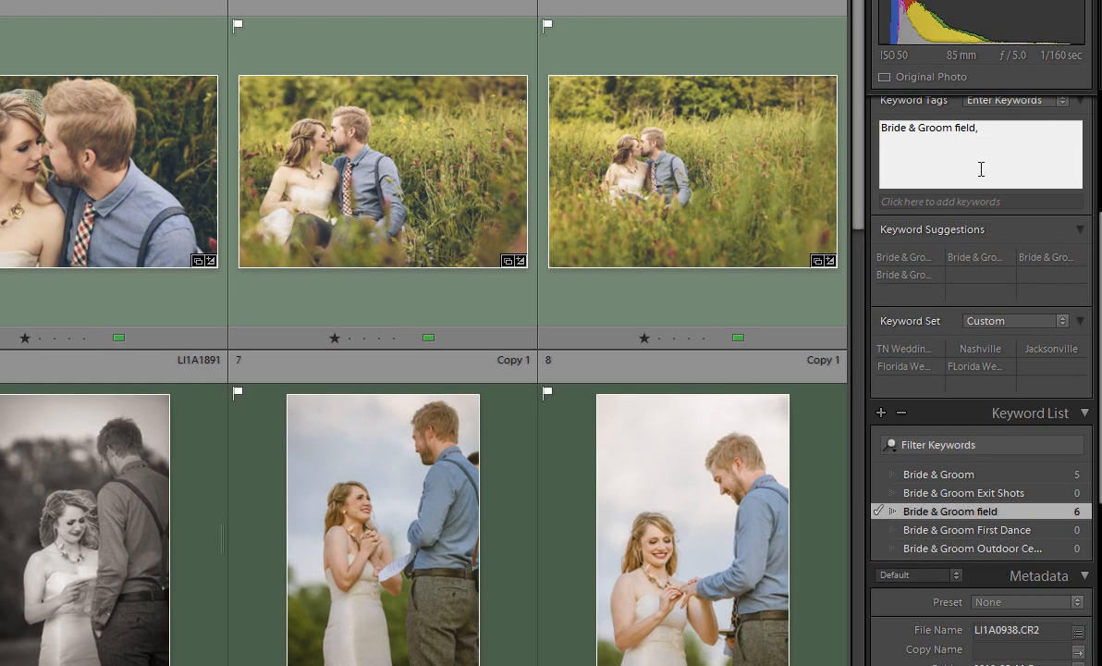
type(" Bride")
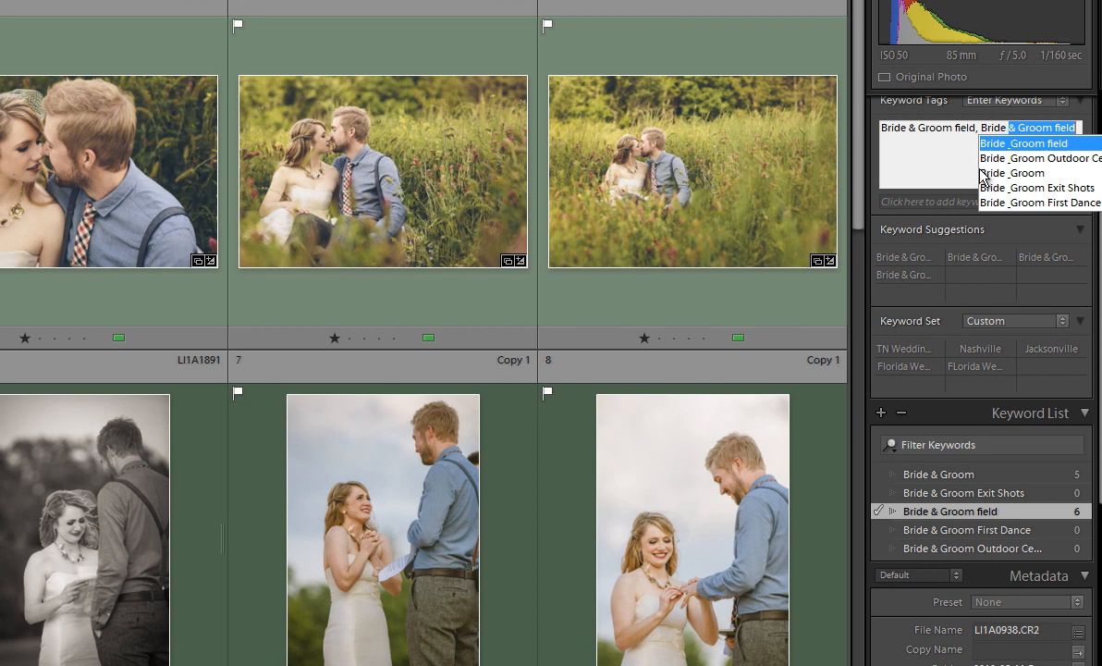
type(" & Groo")
type("m ")
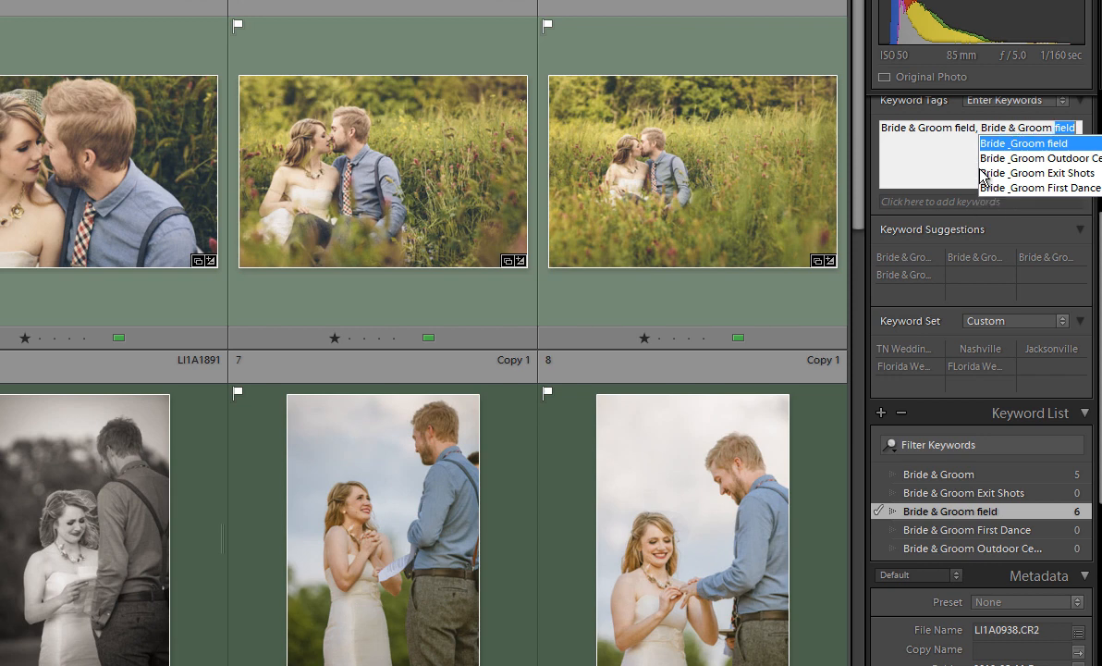
type("Ceremony")
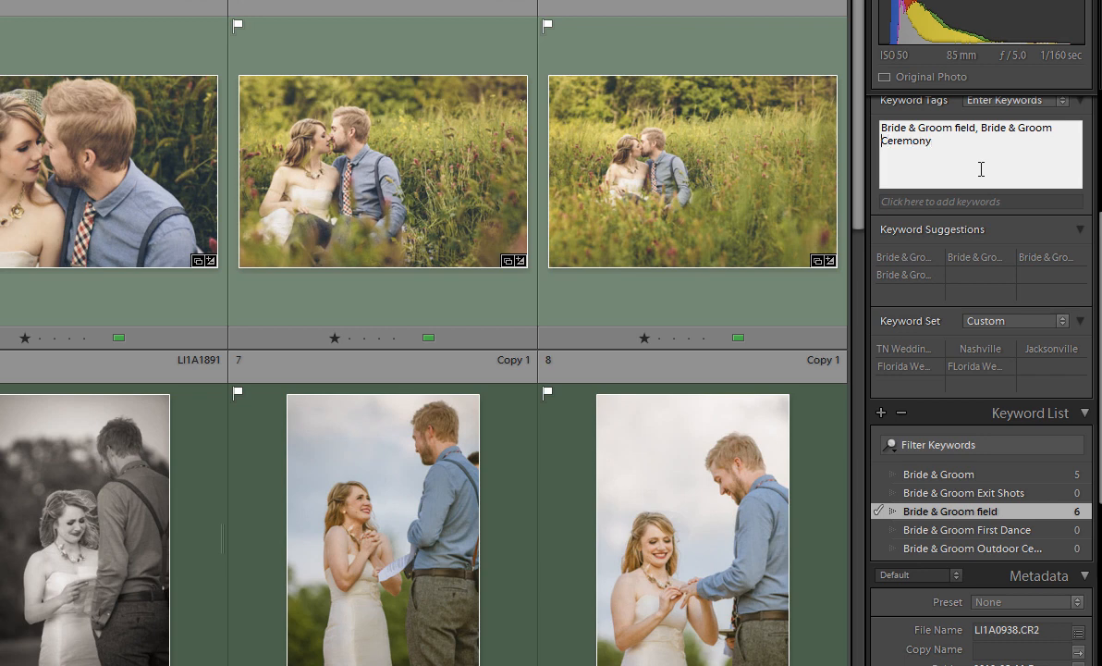
type("Outdoor")
key("Return")
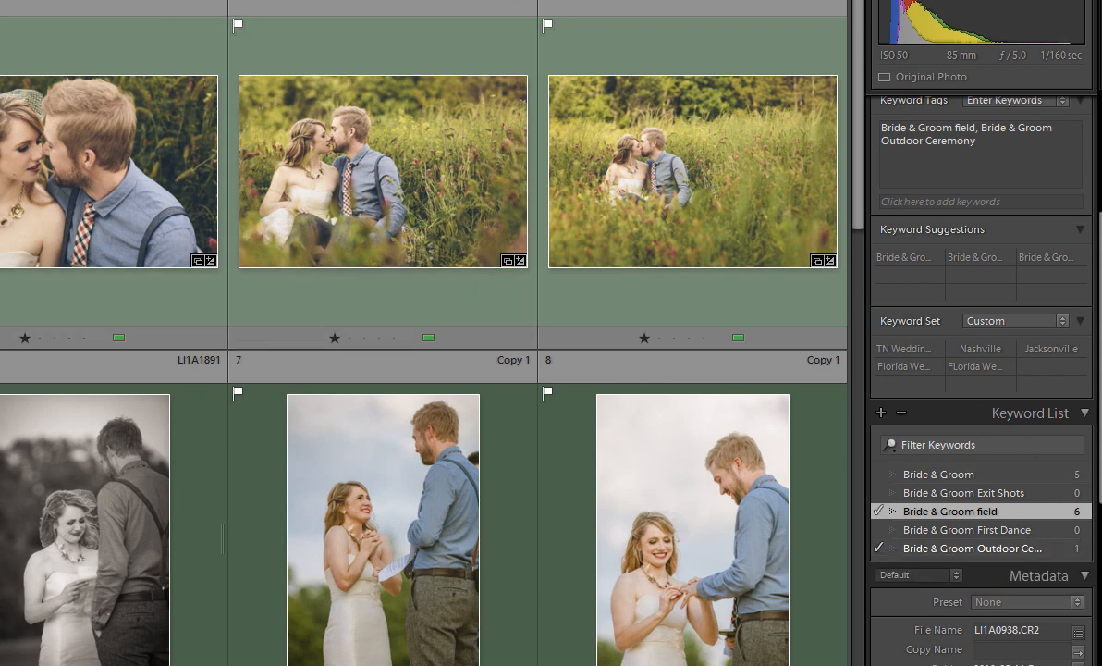
left_click(879, 548)
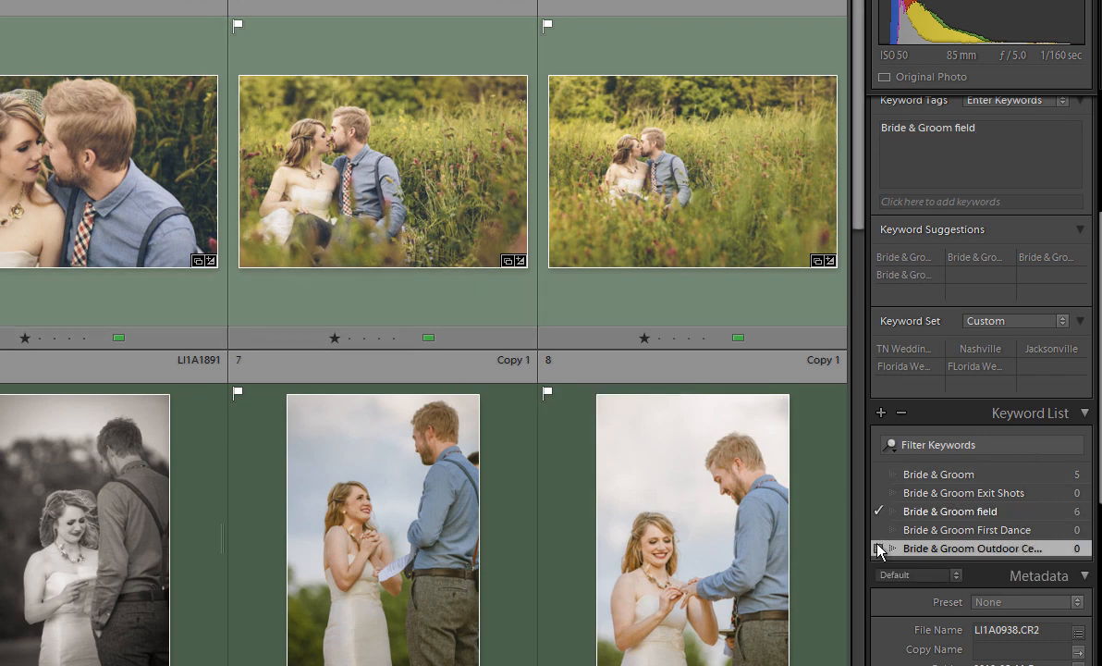
- Assign the existing "Bride & Groom" keyword to the first photo and extend the selection to all four first-row photos
left_click(878, 474)
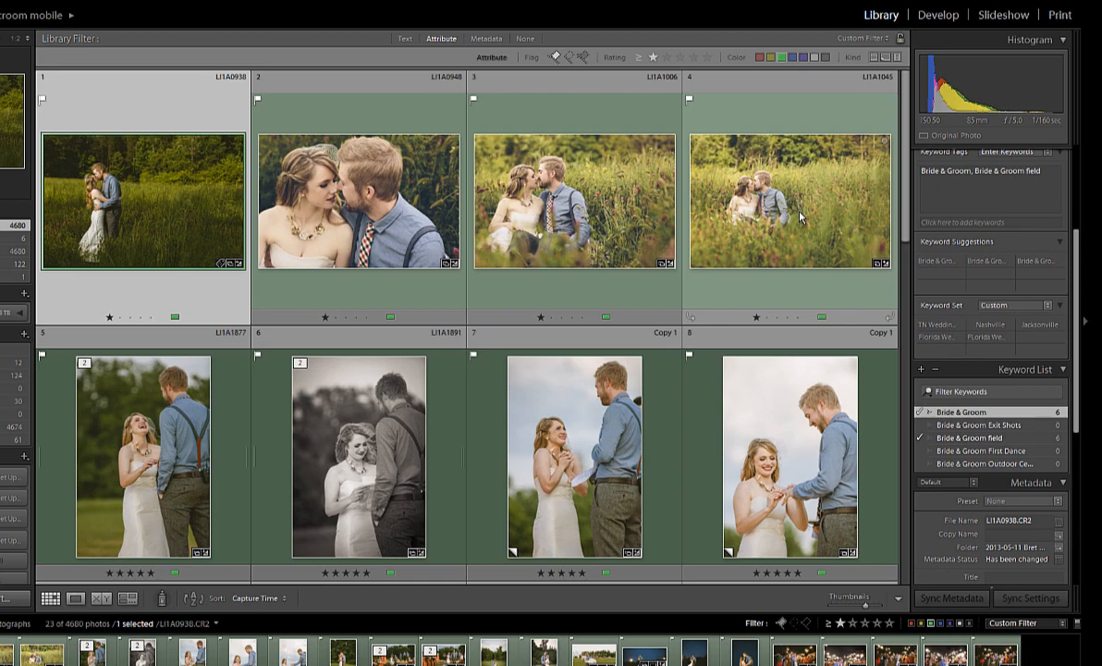
left_click(800, 218, "shift")
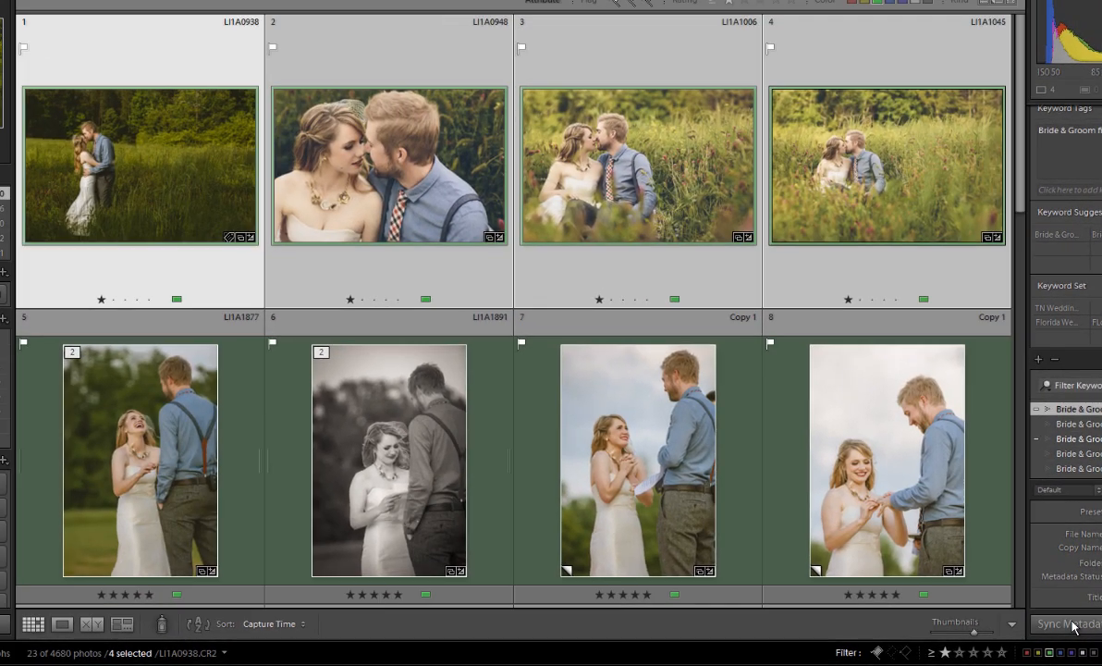
- Synchronize the metadata of LI1A0938, including the keywords "Bride & Groom, Bride & Groom field", across the four selected photos
left_click(902, 592)
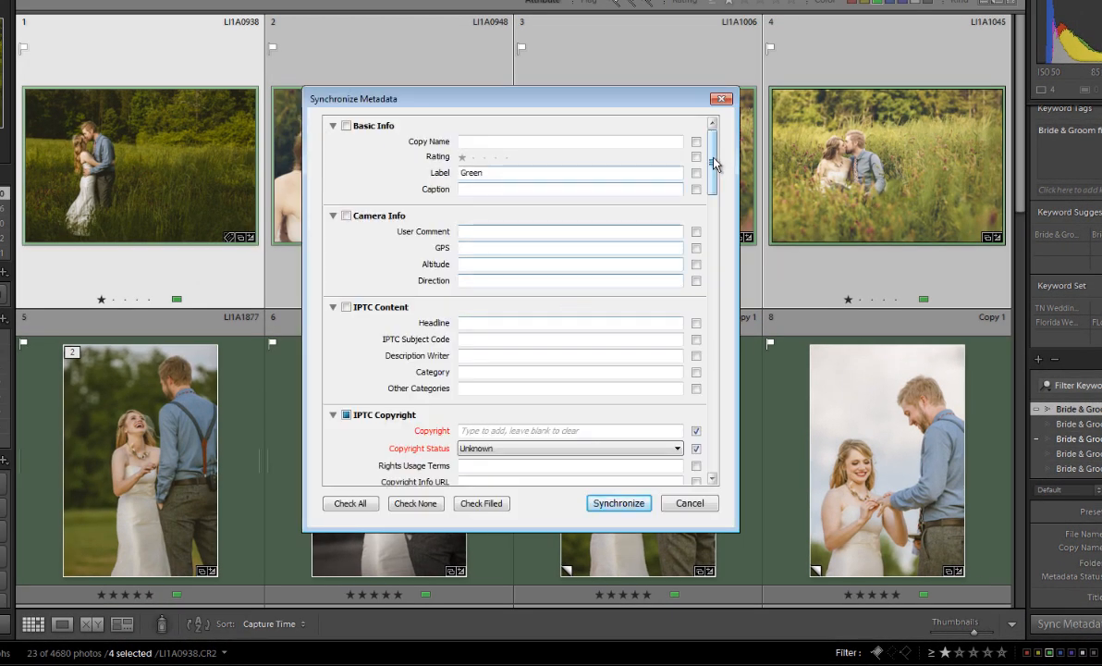
left_click_drag(713, 163, 707, 444)
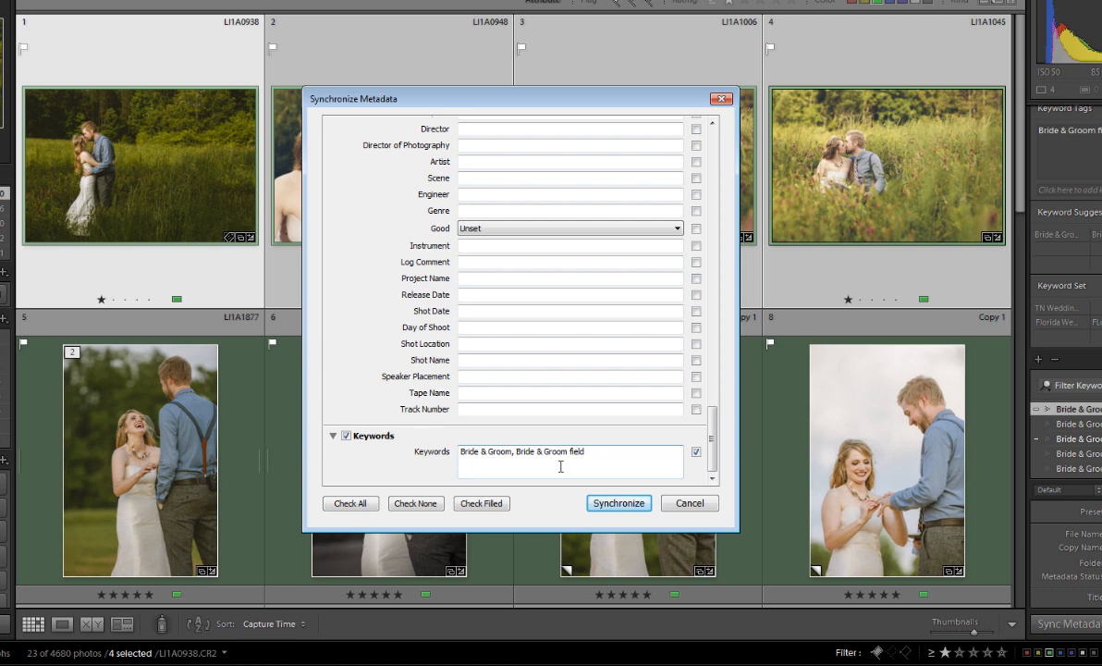
left_click(623, 503)
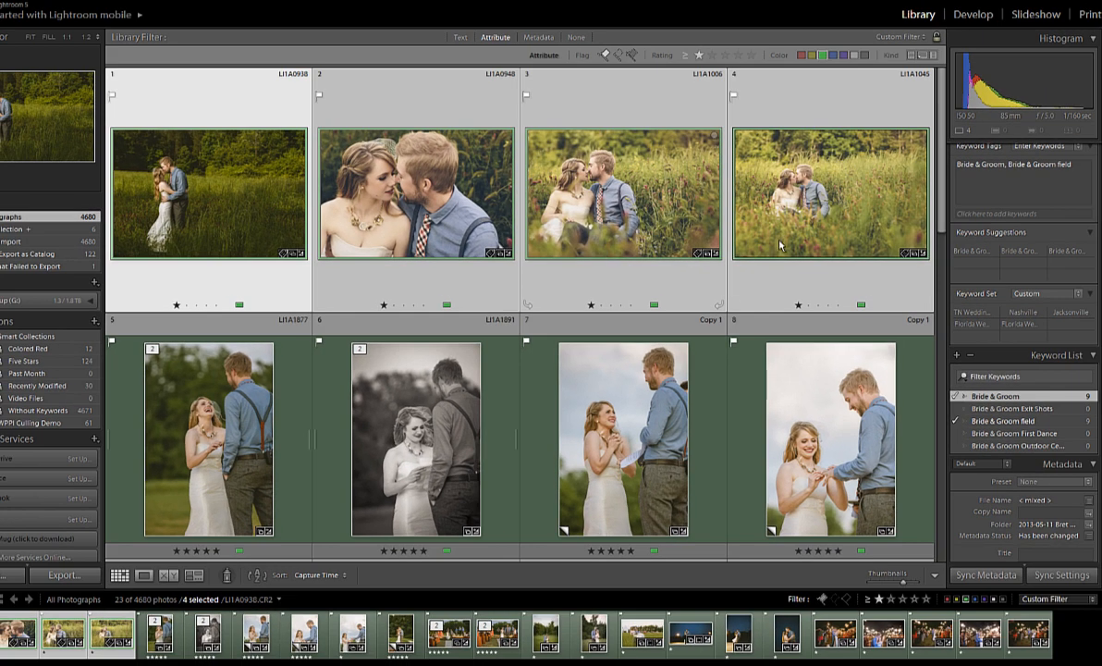
- Tag photo LI1A1877 with the existing keywords "Bride & Groom" and "Bride & Groom Outdoor Ceremony"
left_click(237, 451)
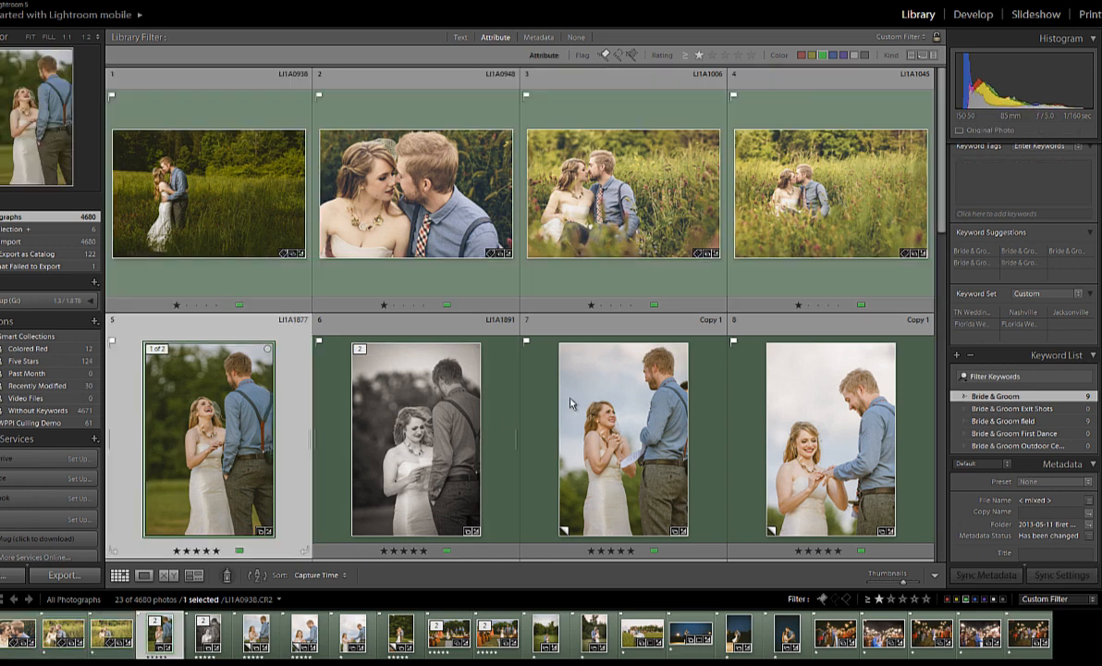
left_click(956, 396)
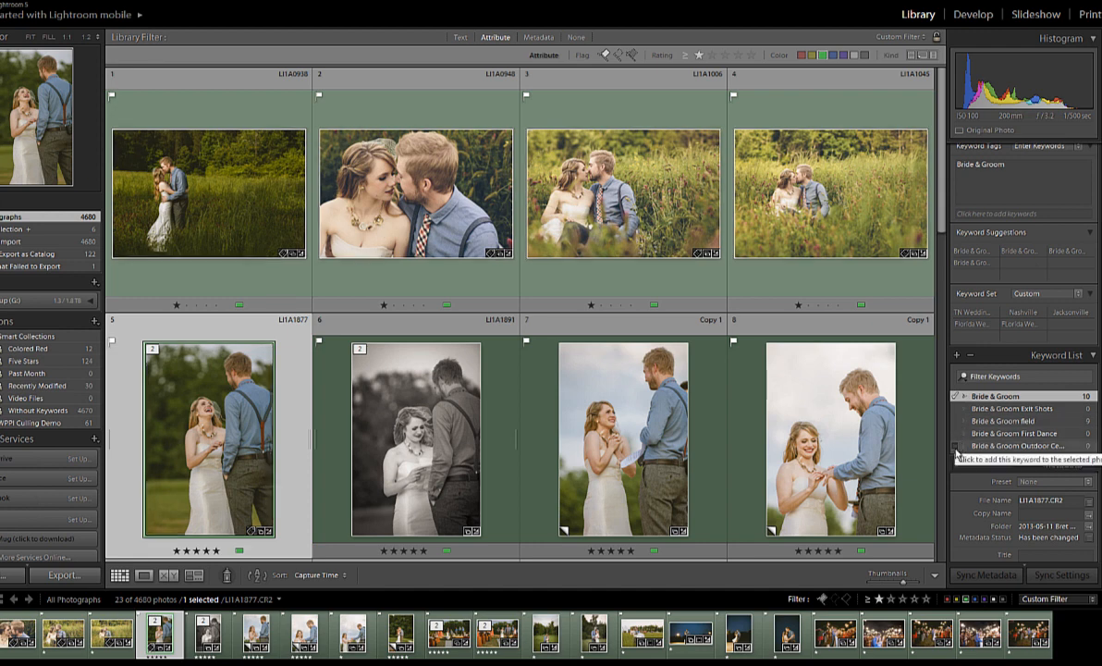
left_click(955, 446)
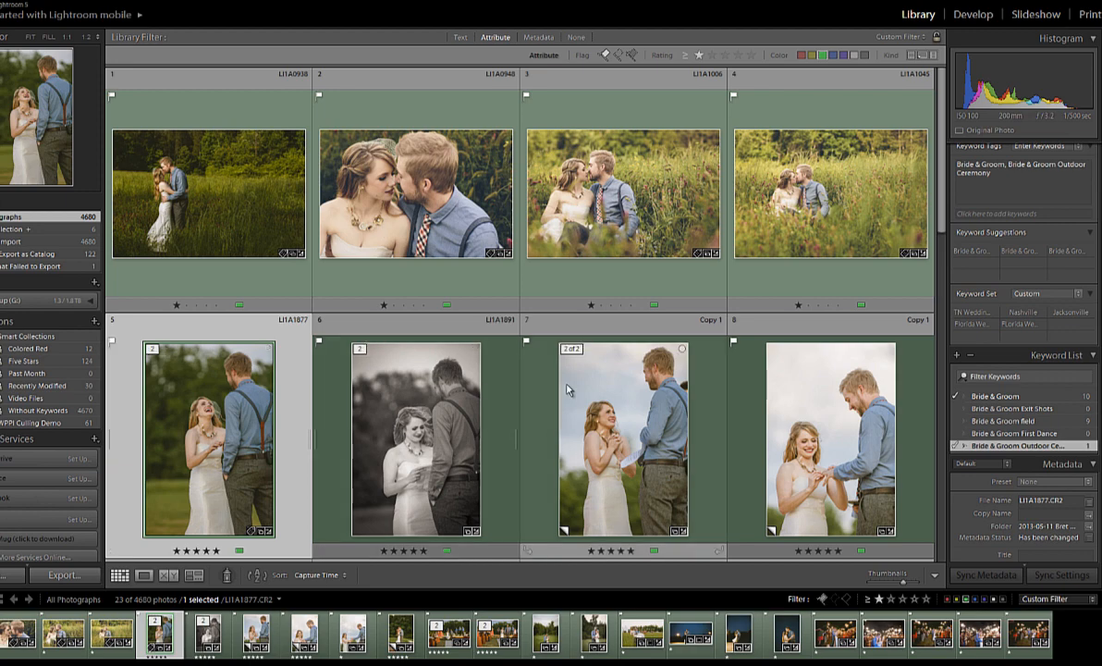
- Extend the selection from LI1A1877 through LI1A1982 and synchronize the outdoor ceremony keywords to all of them
scroll(567, 391, "down", 2)
scroll(567, 391, "down", 5)
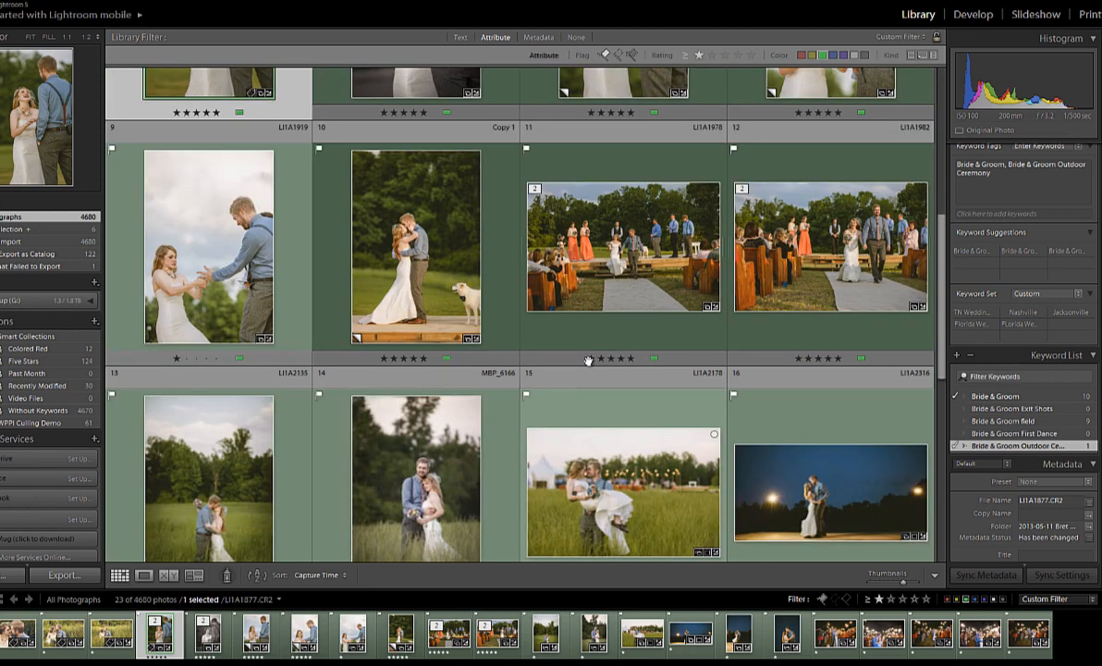
left_click(838, 270, "shift")
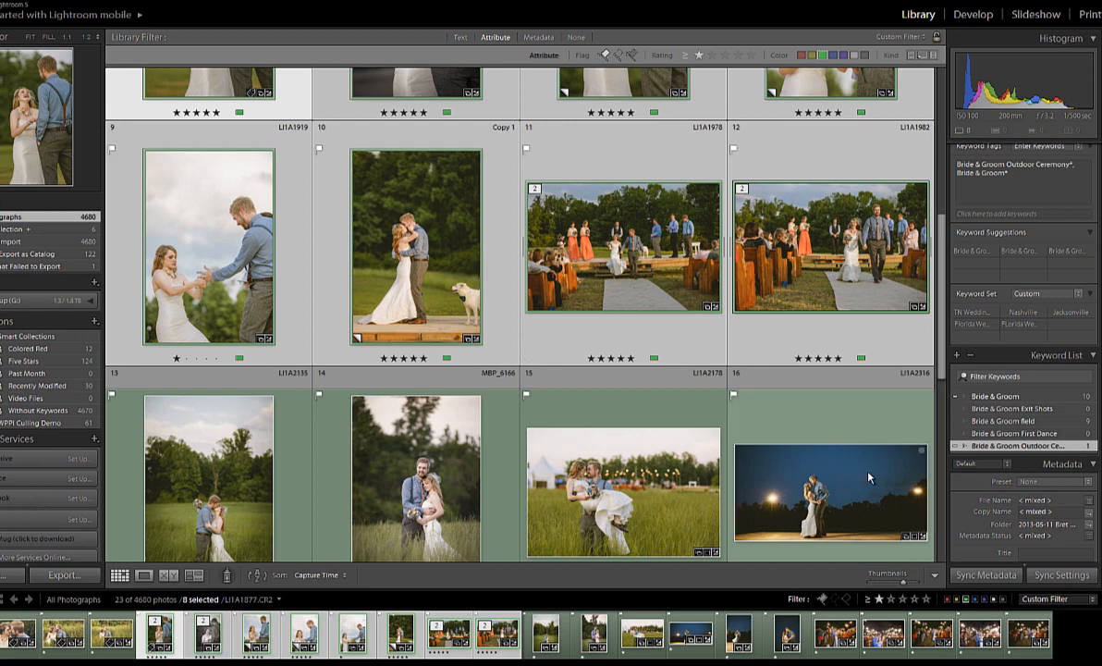
left_click(983, 576)
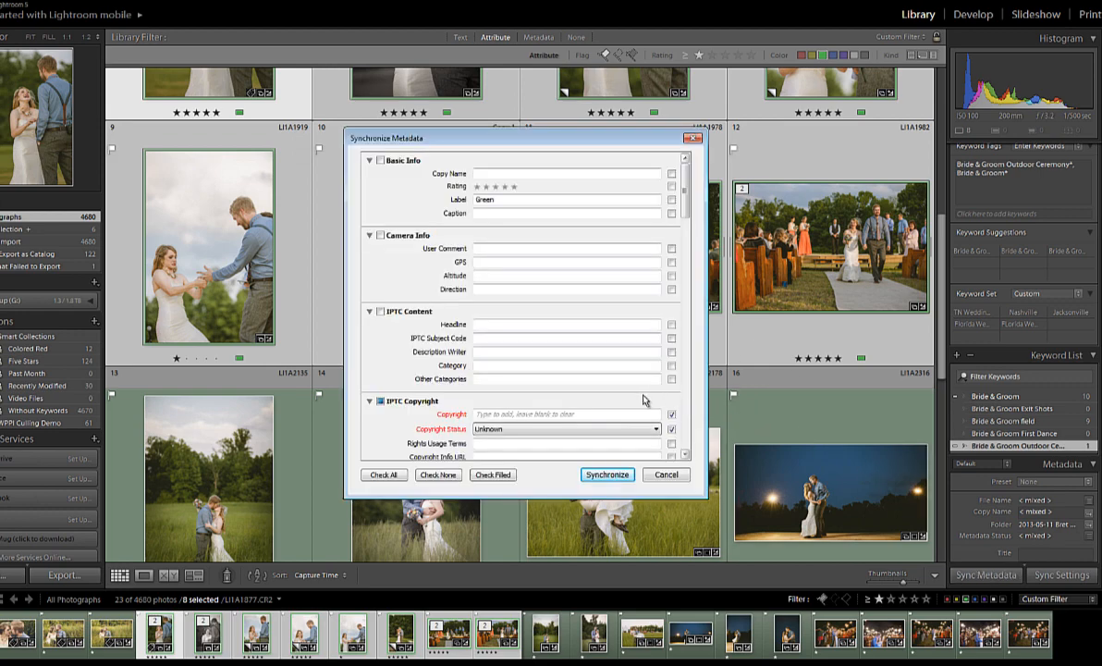
left_click(606, 474)
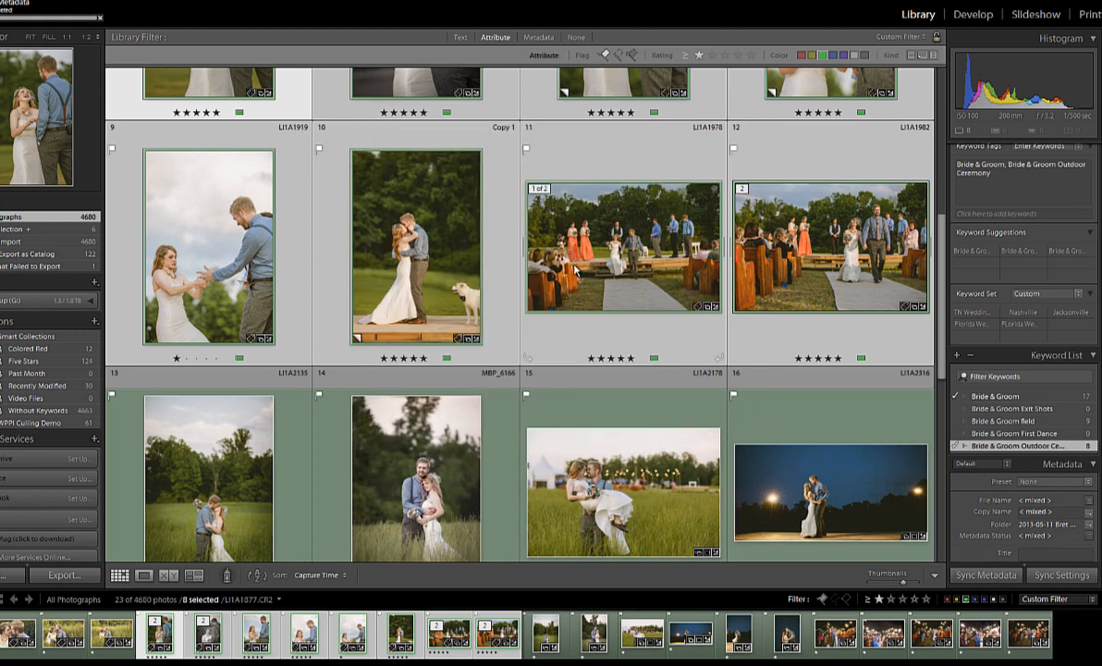
- Synchronize the field keywords from the first photo, LI1A0938, to the field portraits LI1A2135, MBP_6166 and LI1A2178
scroll(448, 393, "down", 1)
left_click(238, 401)
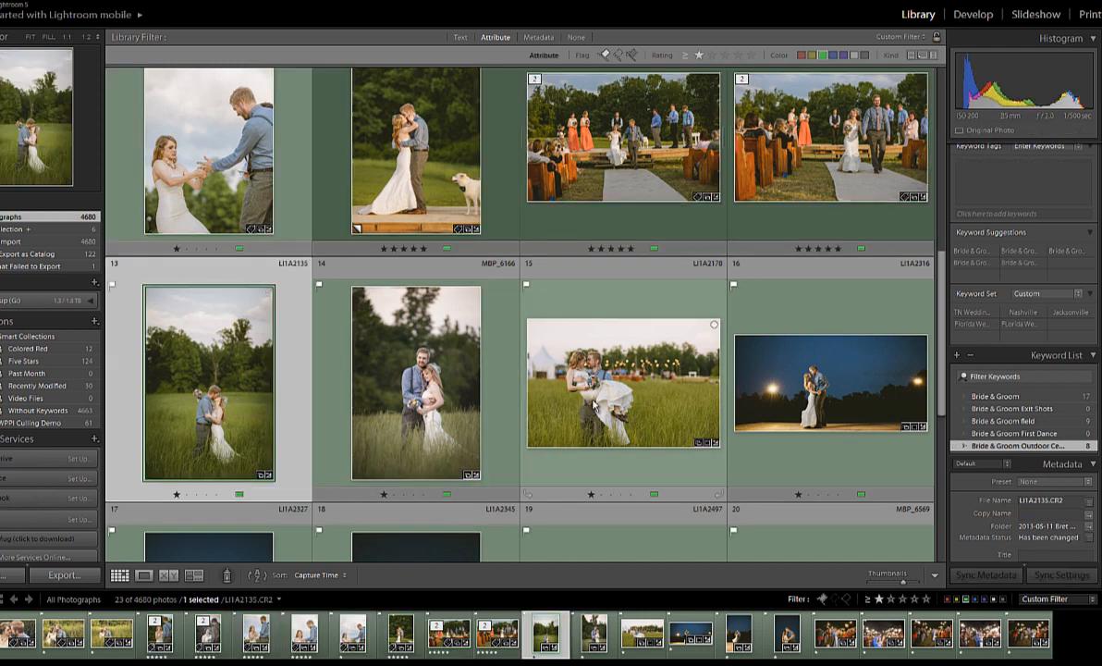
scroll(584, 318, "up", 10)
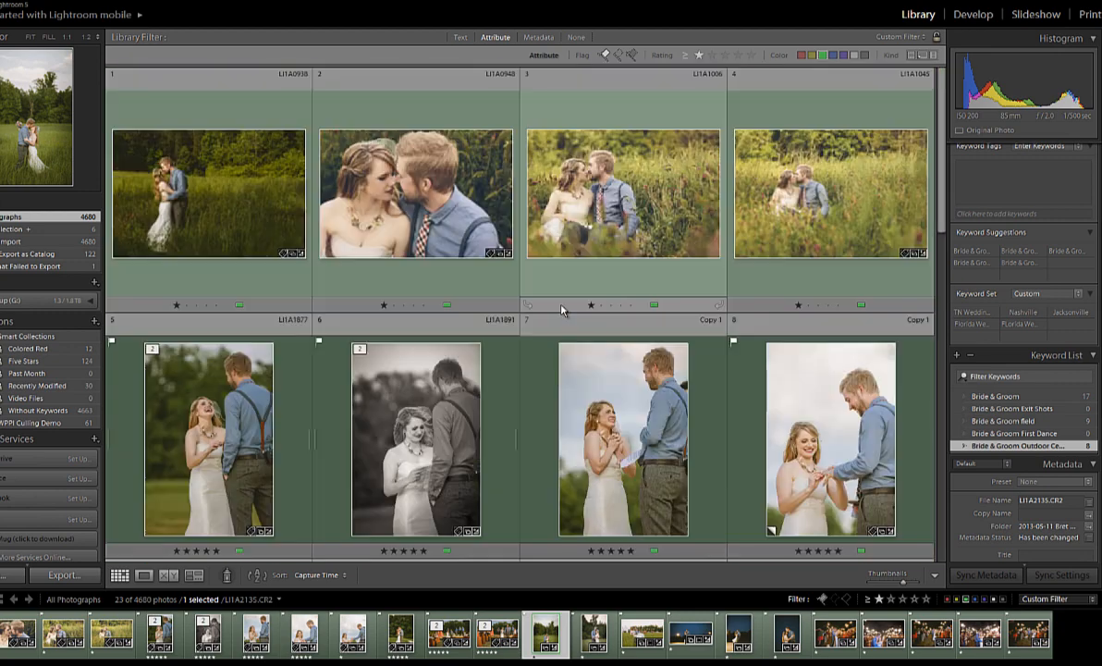
left_click(183, 204)
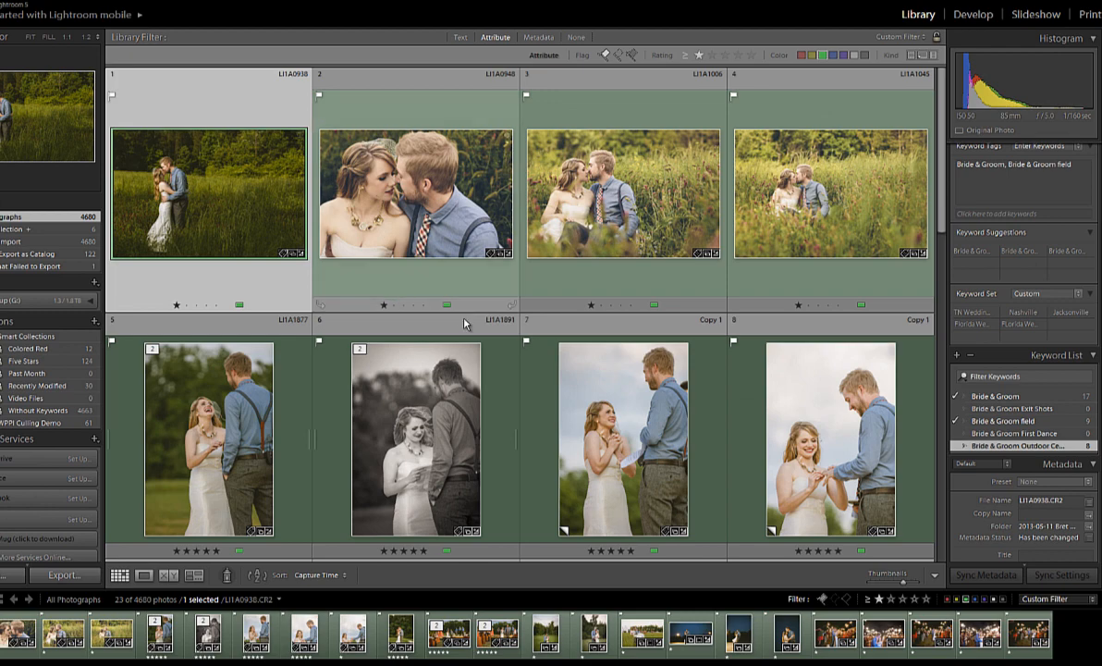
scroll(432, 296, "down", 5)
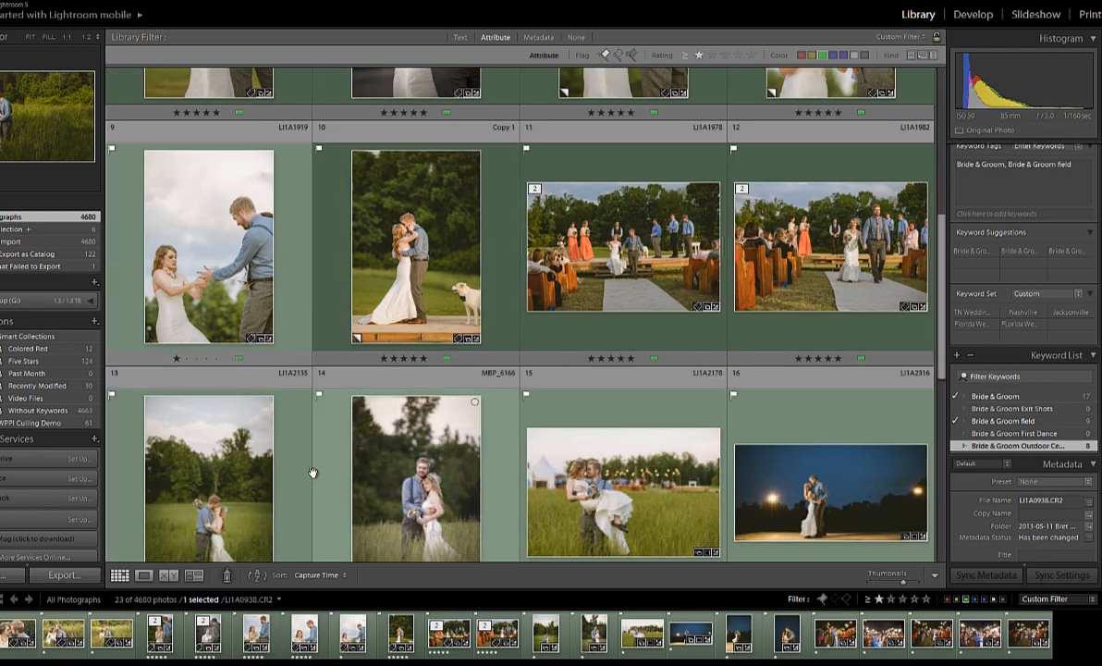
left_click(236, 476, "ctrl")
left_click(388, 483, "ctrl")
left_click(599, 487, "ctrl")
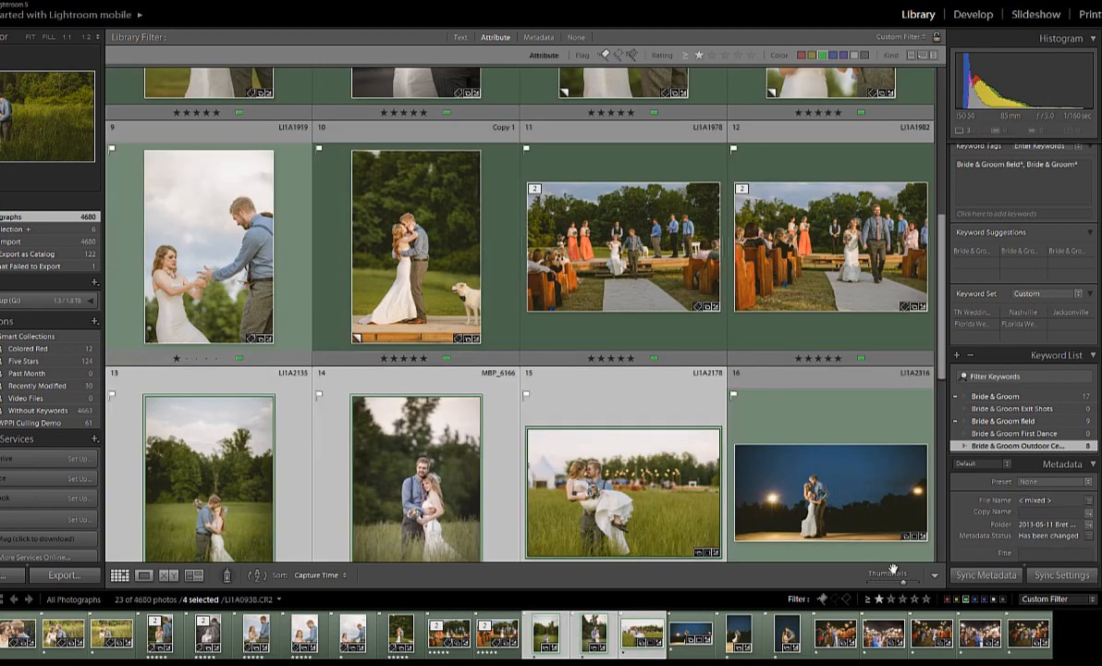
left_click(986, 575)
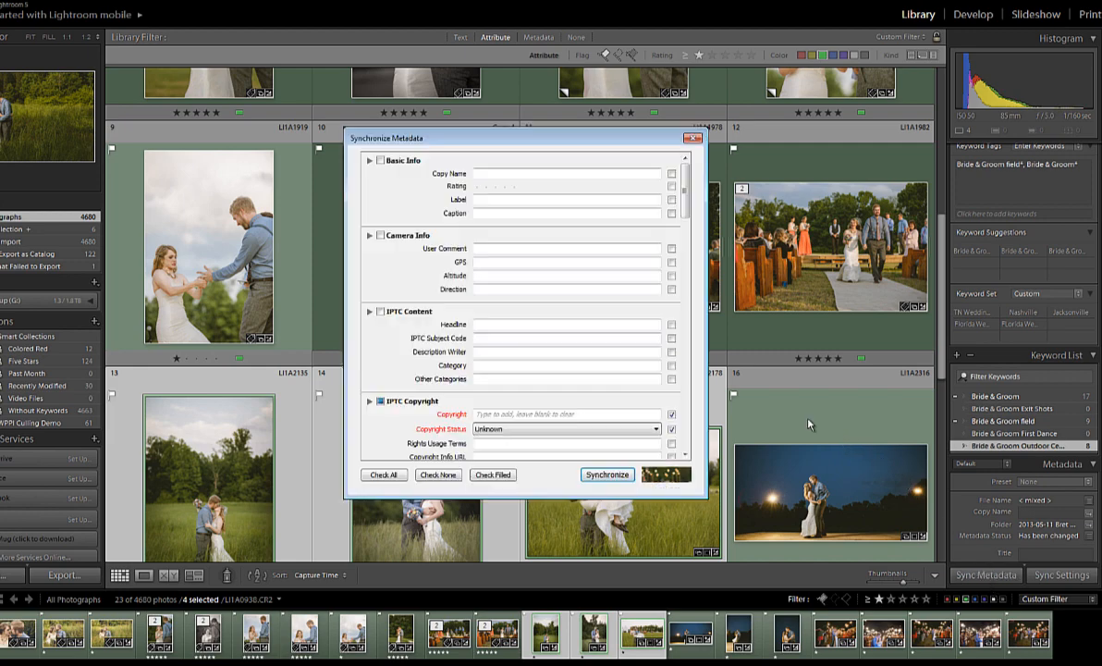
left_click(592, 476)
- Check the keyword tags on the synchronized field portraits, including MBP_6166
scroll(481, 416, "down", 2)
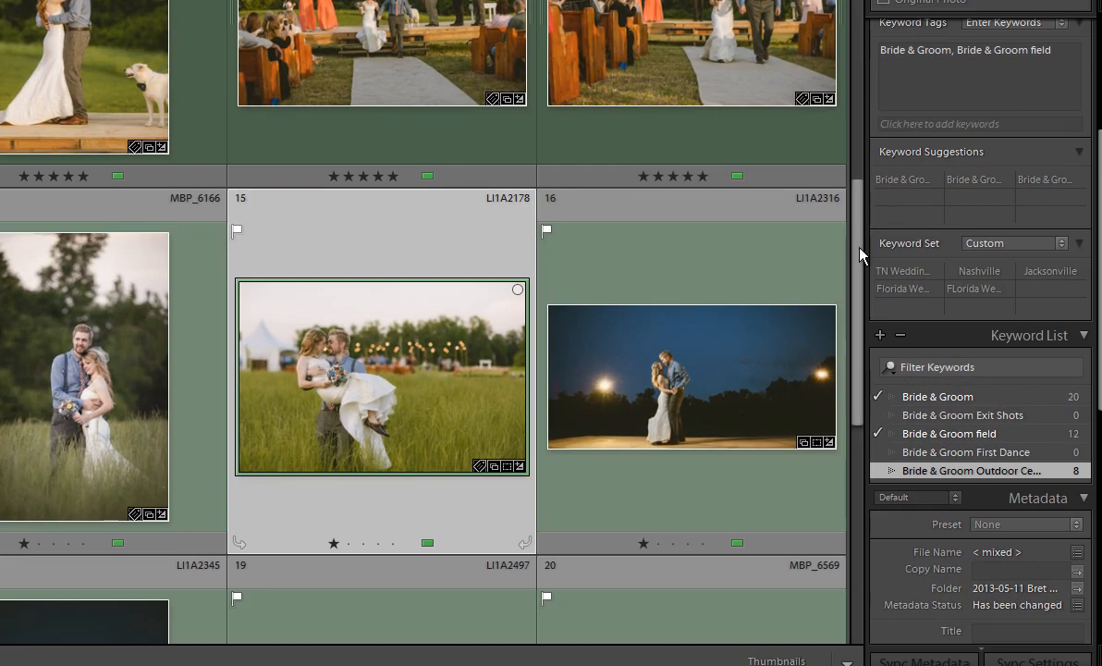
scroll(965, 268, "up", 2)
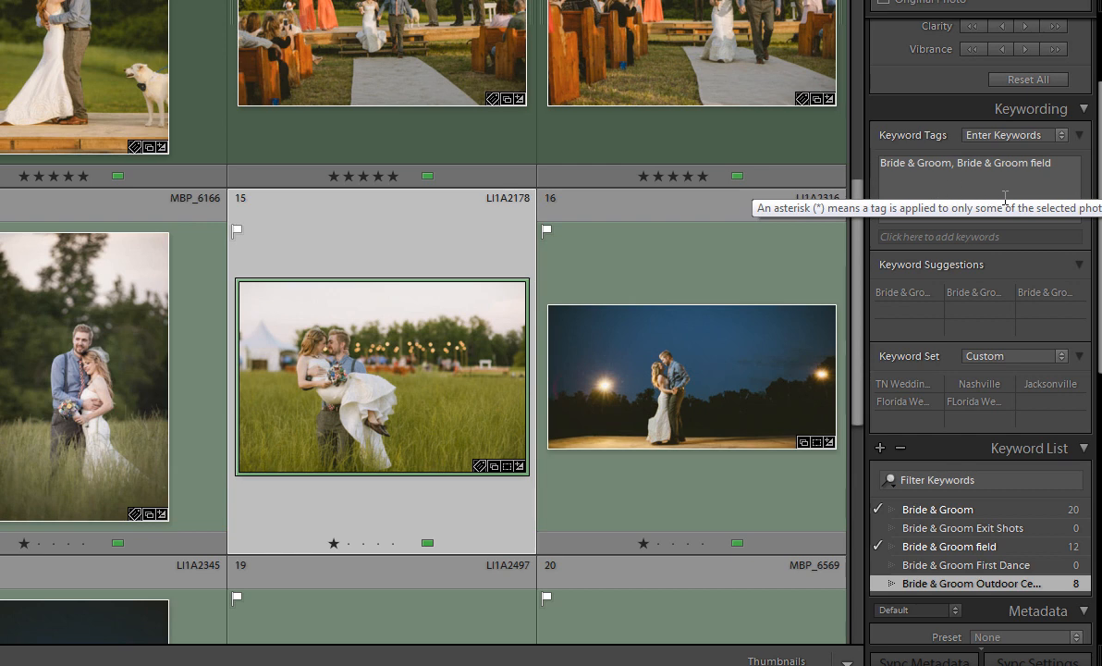
left_click(639, 388)
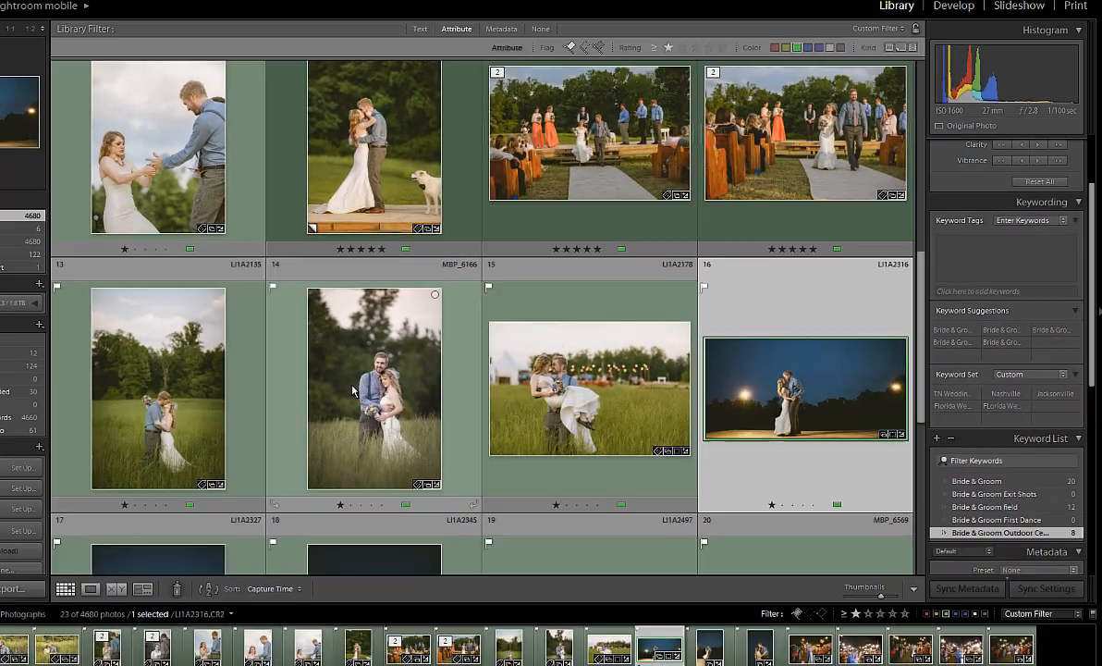
left_click(56, 349)
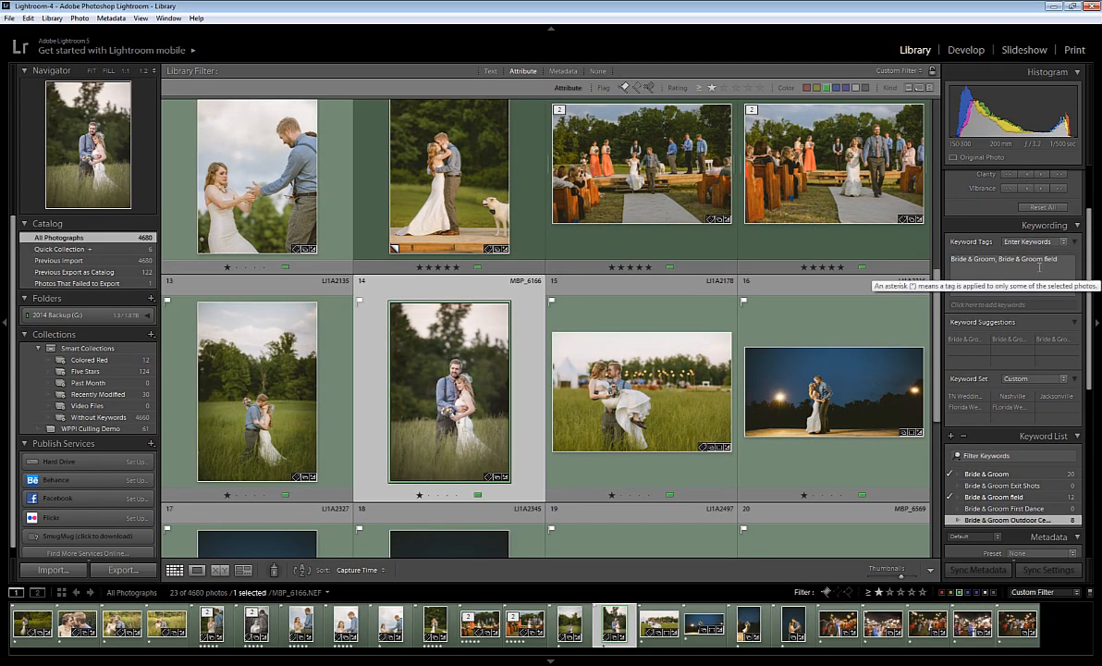
- Tag the night photo LI1A2316 with the existing keywords "Bride & Groom" and "Bride & Groom First Dance"
scroll(709, 346, "down", 1)
left_click(792, 309)
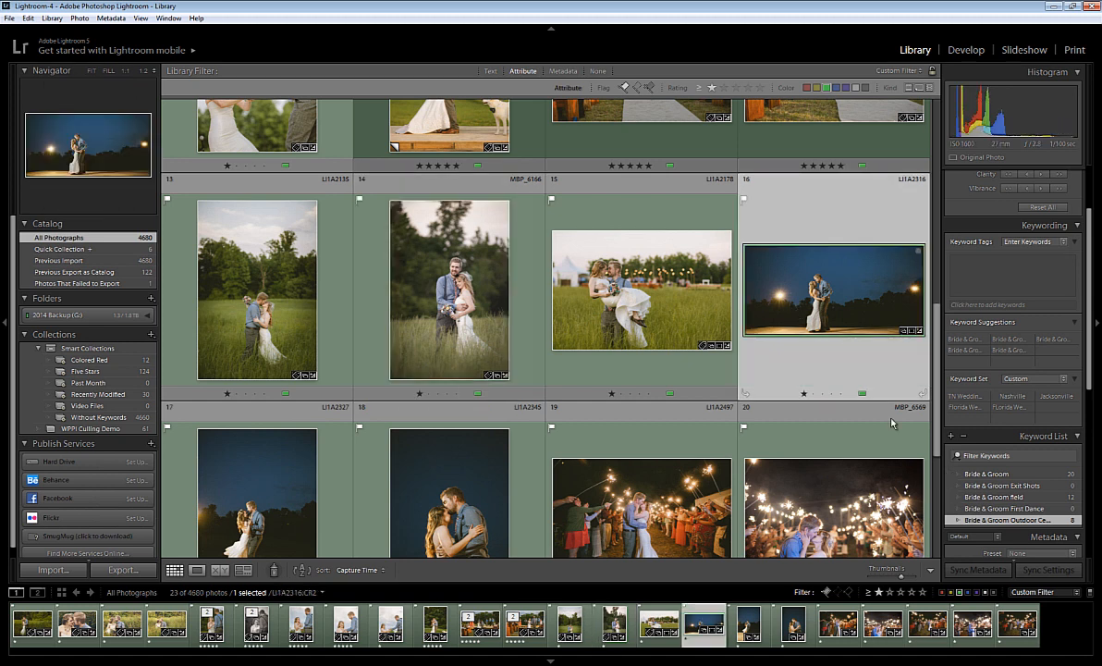
left_click(951, 474)
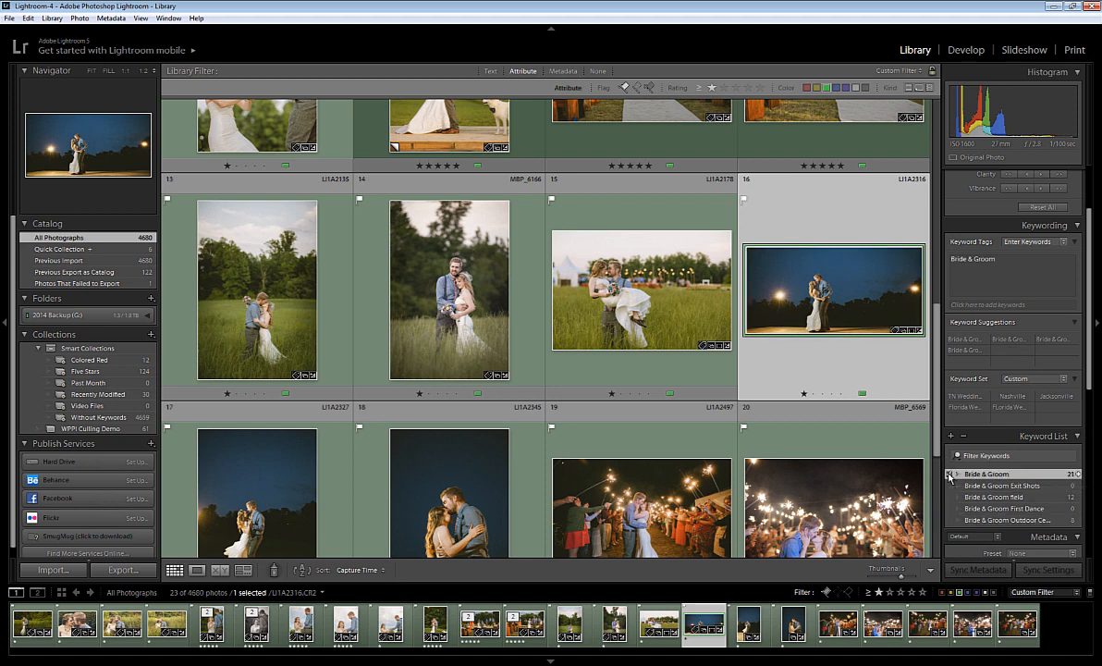
left_click(950, 508)
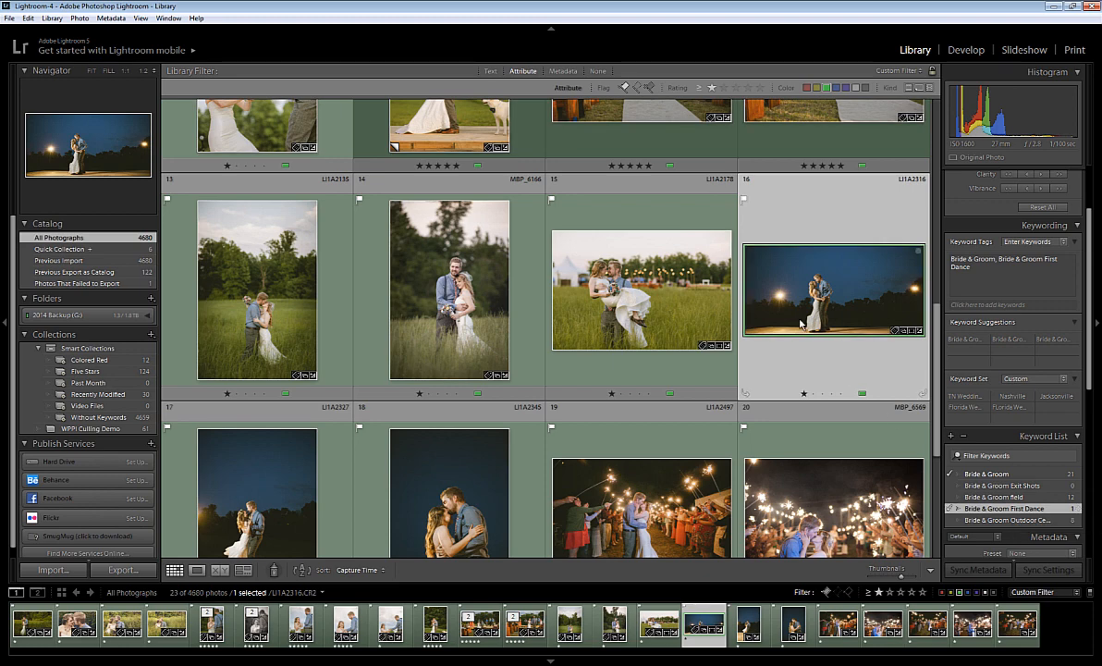
- Add LI1A2327 and LI1A2345 to the selection and synchronize the first dance keywords from LI1A2316 to them
scroll(773, 326, "down", 2)
left_click(442, 400, "shift")
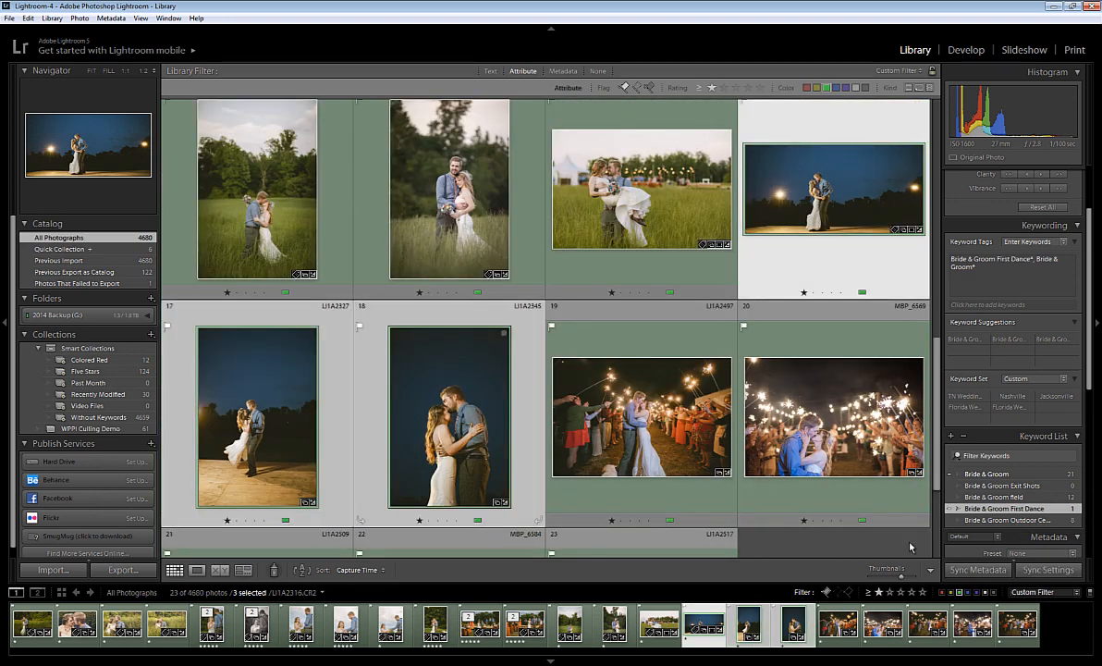
left_click(978, 570)
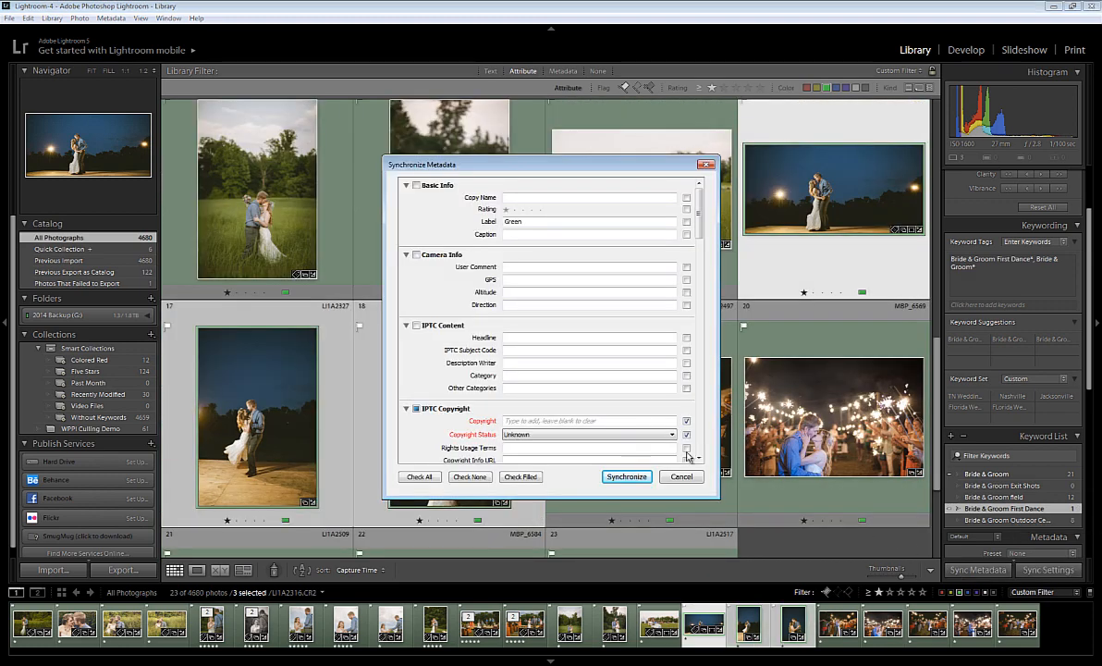
left_click(627, 478)
- Tag the sparkler photo LI1A2497 with the existing keywords "Bride & Groom" and "Bride & Groom Exit Shots"
left_click(647, 426)
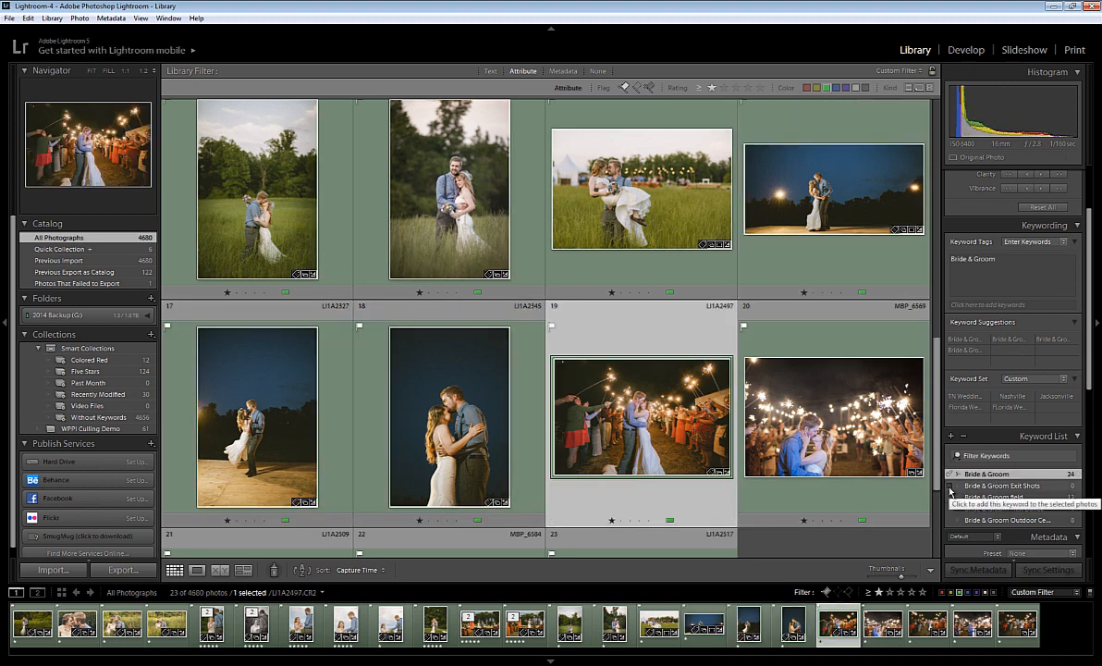
left_click(951, 474)
left_click(950, 486)
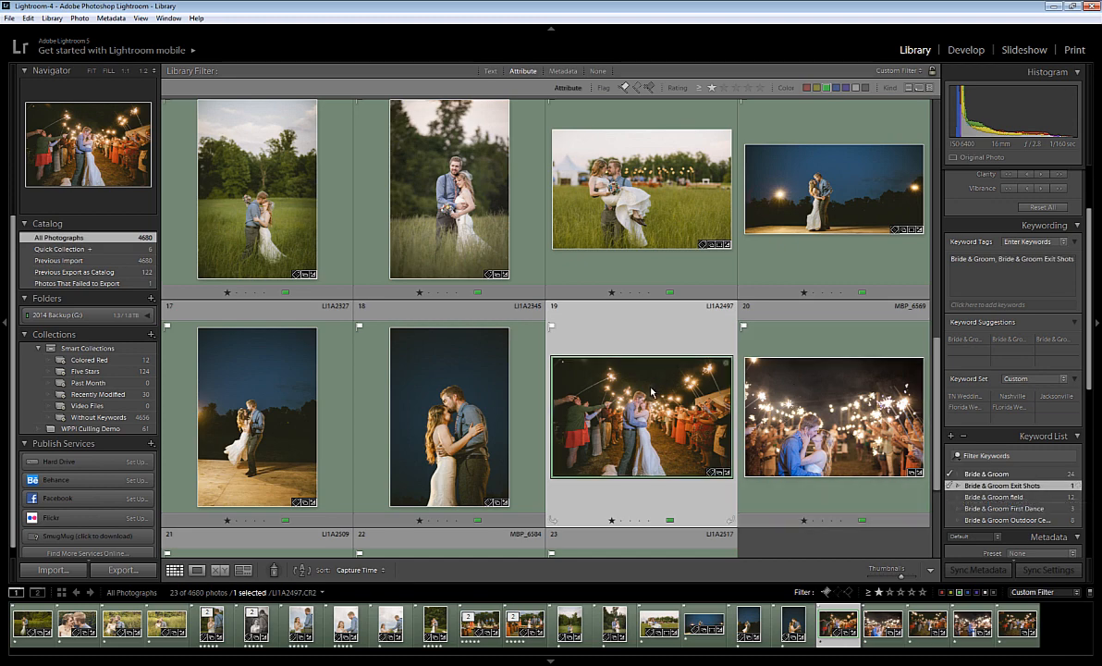
- Synchronize the exit shot keywords from LI1A2497 to the remaining photos through LI1A2517, then select only LI1A2497
scroll(721, 408, "down", 2)
scroll(722, 408, "down", 1)
left_click(660, 446, "shift")
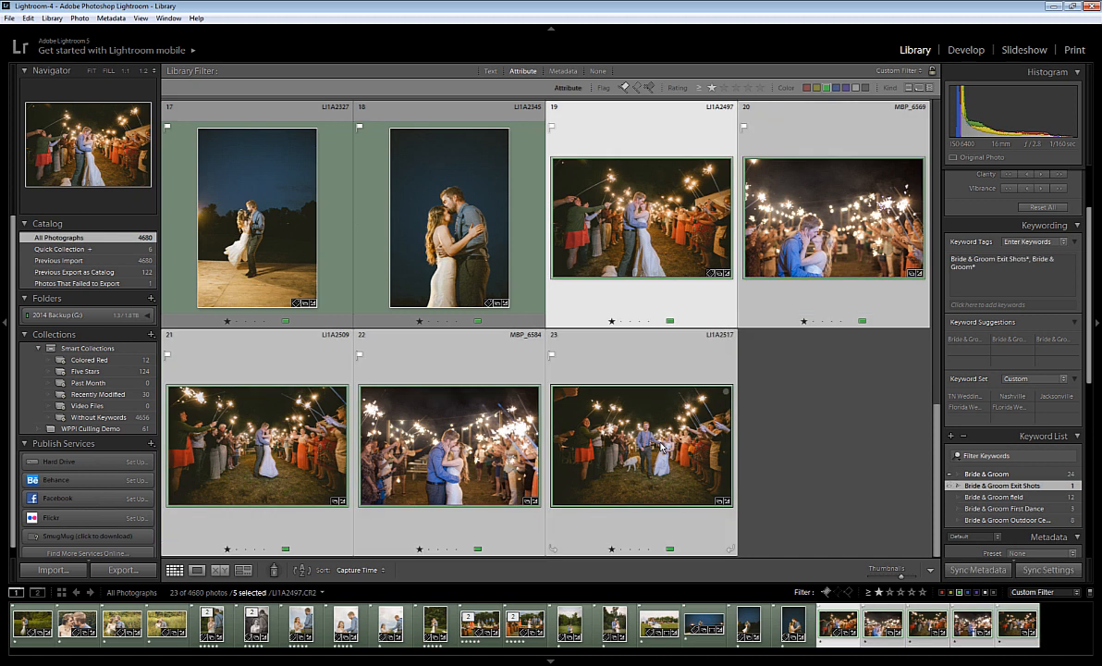
left_click(978, 570)
left_click(584, 449)
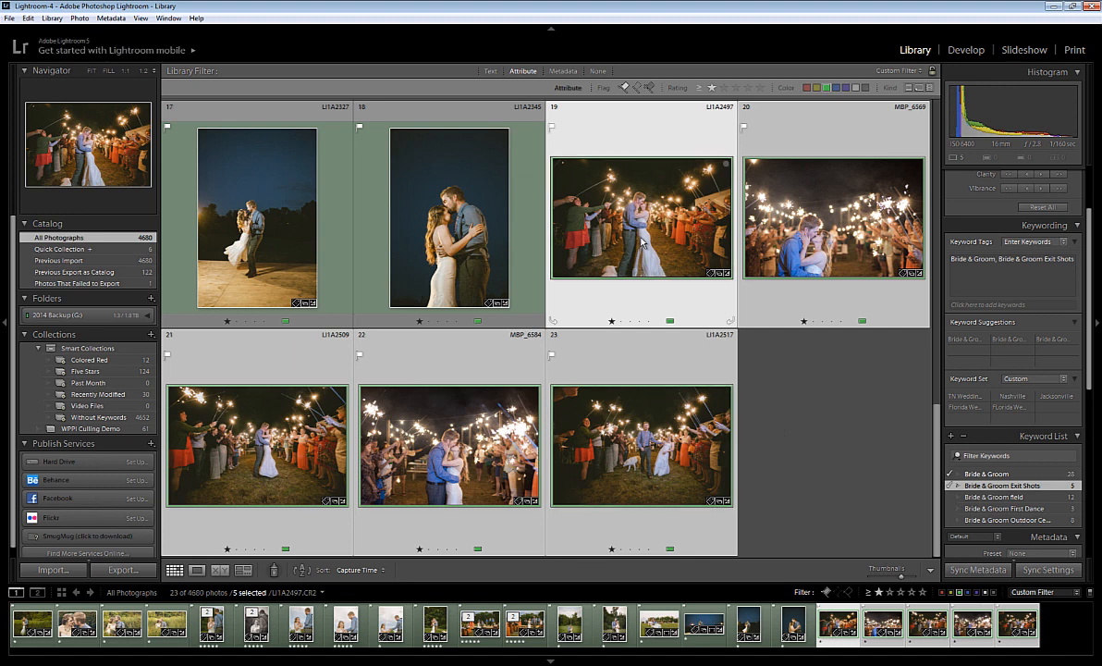
left_click(643, 243)
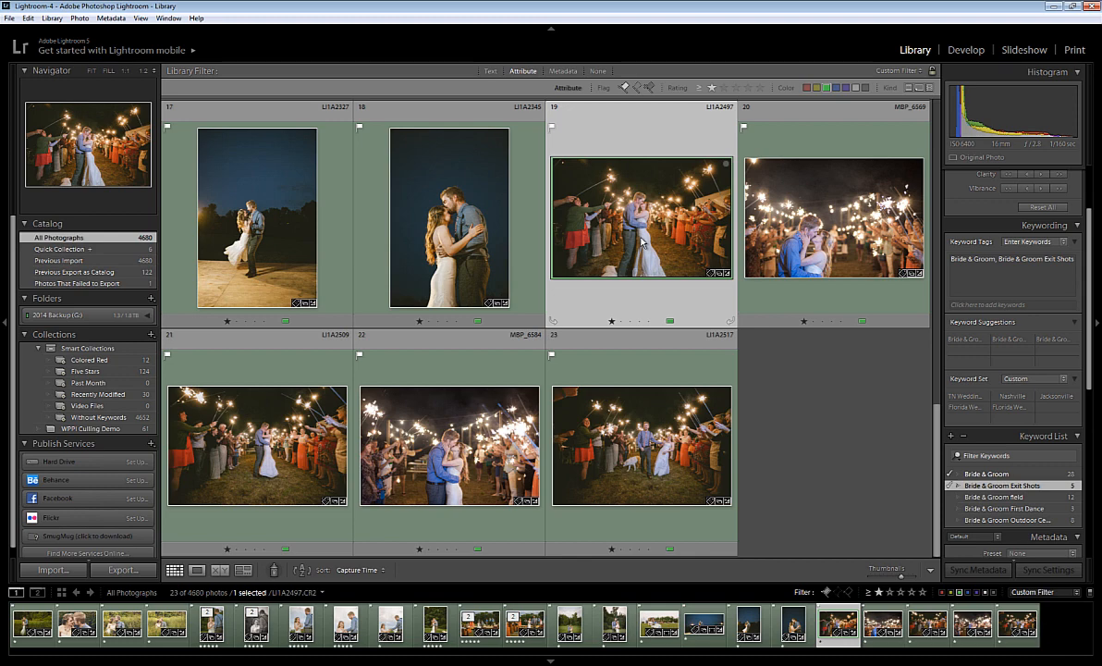
- Select only the first field photo, LI1A0938, and open its export settings
scroll(642, 243, "up", 5)
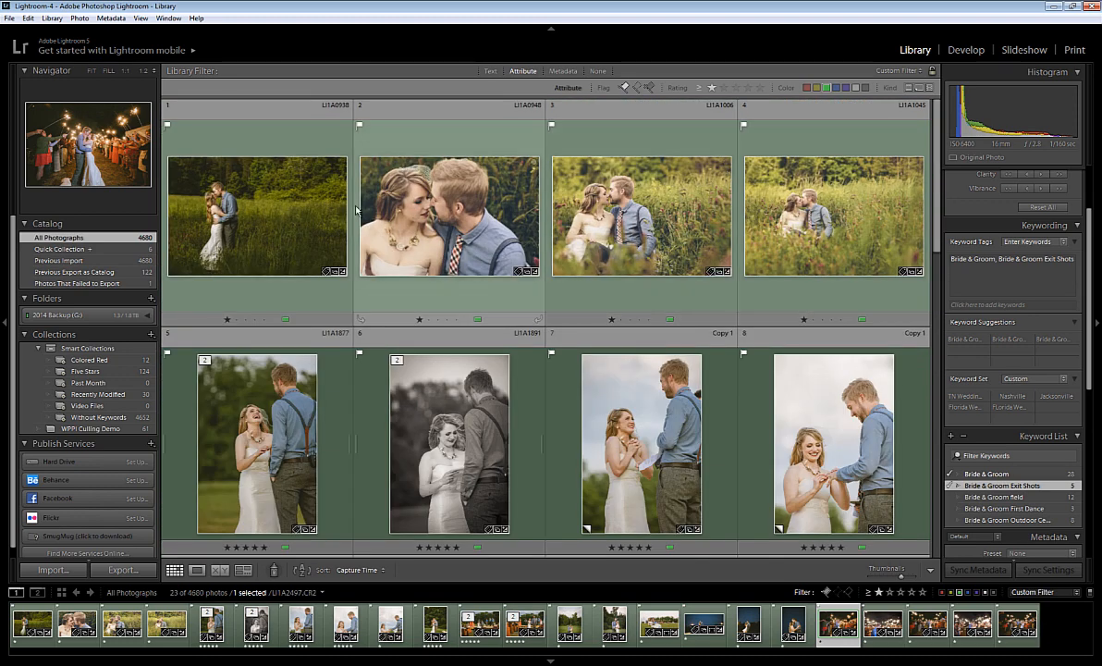
left_click(286, 208)
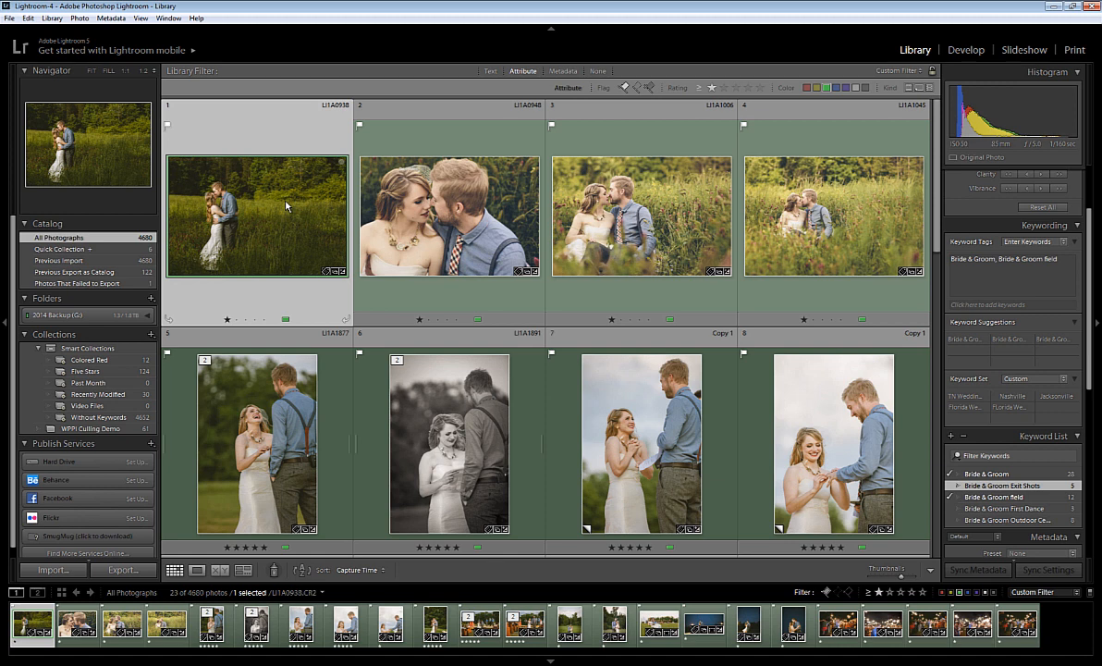
key("ctrl+shift+e")
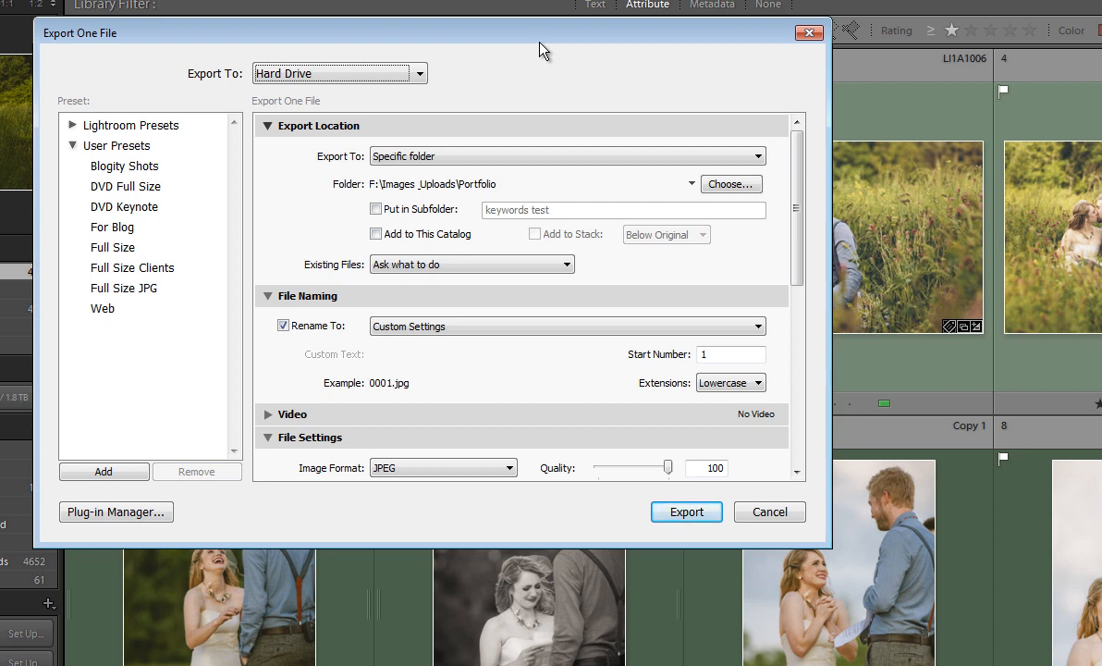
- Choose the Portfolio folder under Images & Uploads on drive F: as export destination, review the file and sizing settings, and cancel the export
left_click(731, 185)
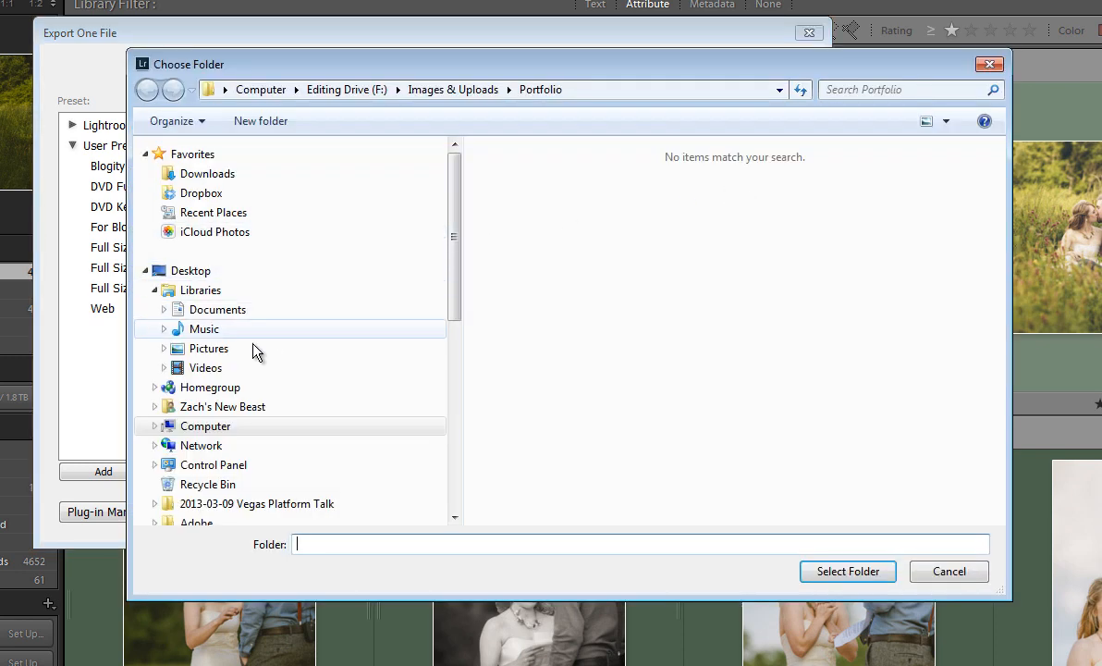
left_click(163, 432)
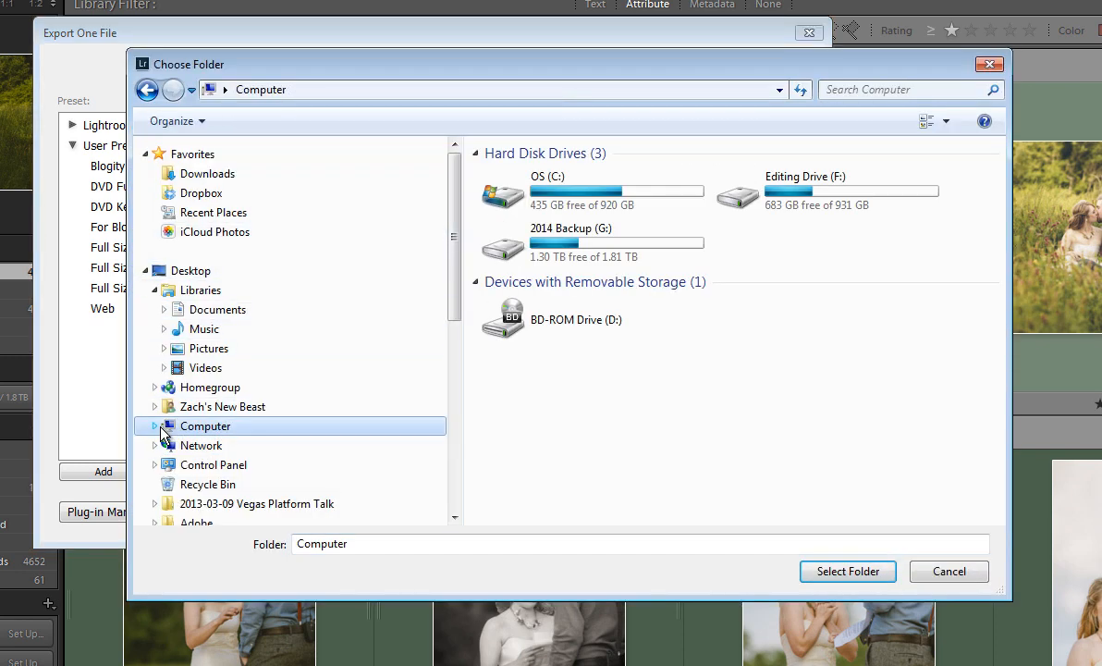
left_click(814, 199)
double_click(814, 199)
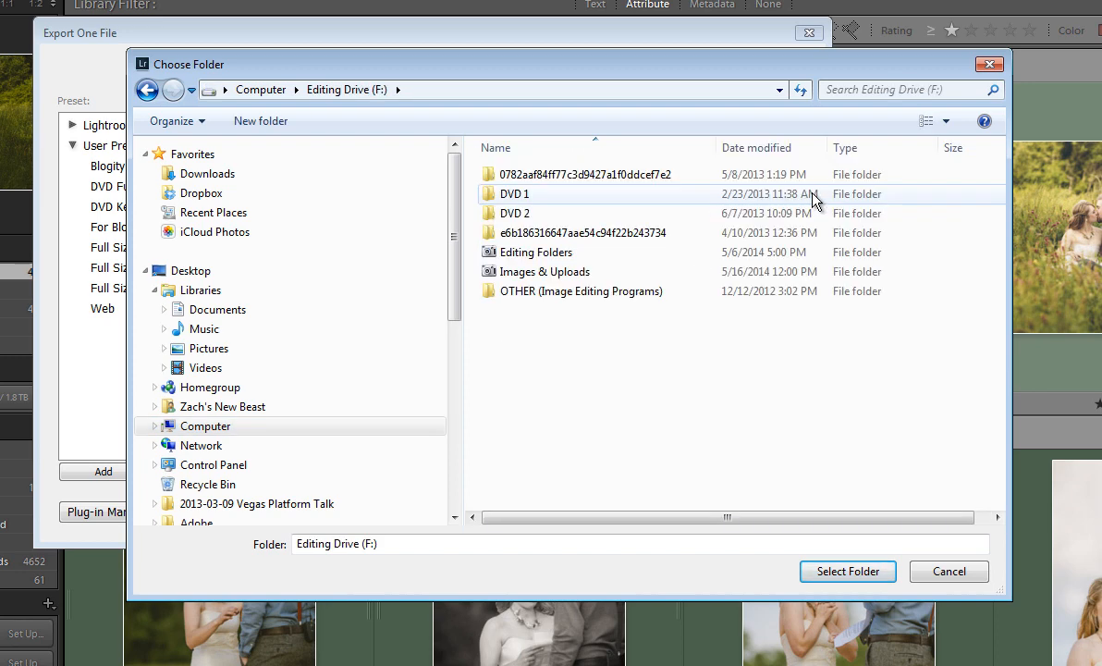
left_click(544, 274)
double_click(544, 277)
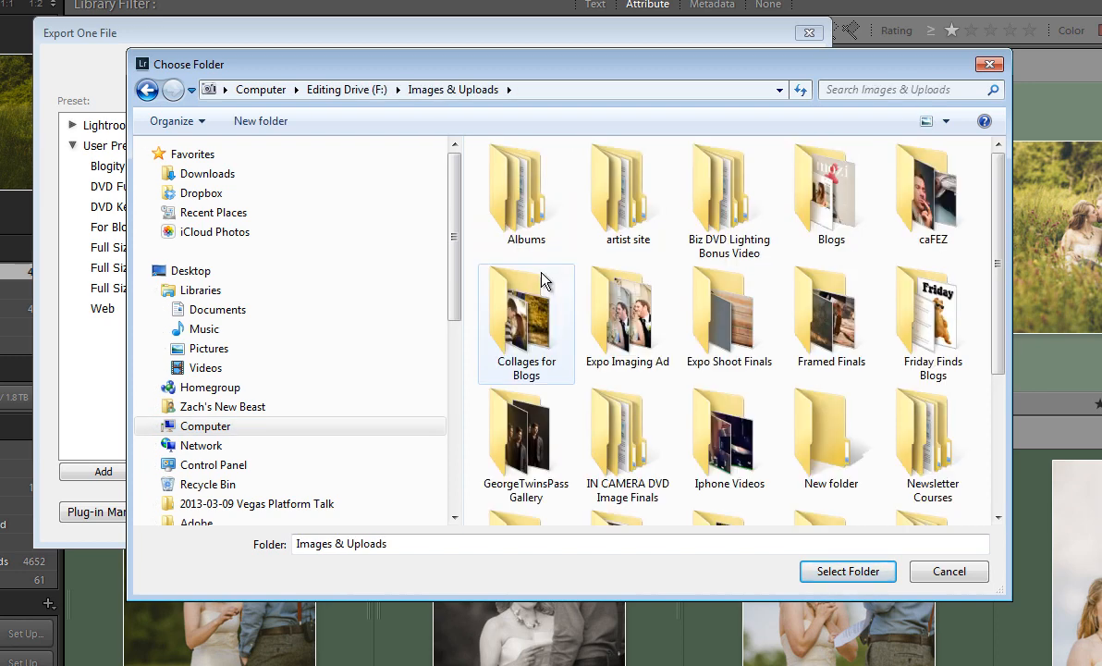
left_click(627, 319)
scroll(628, 321, "down", 3)
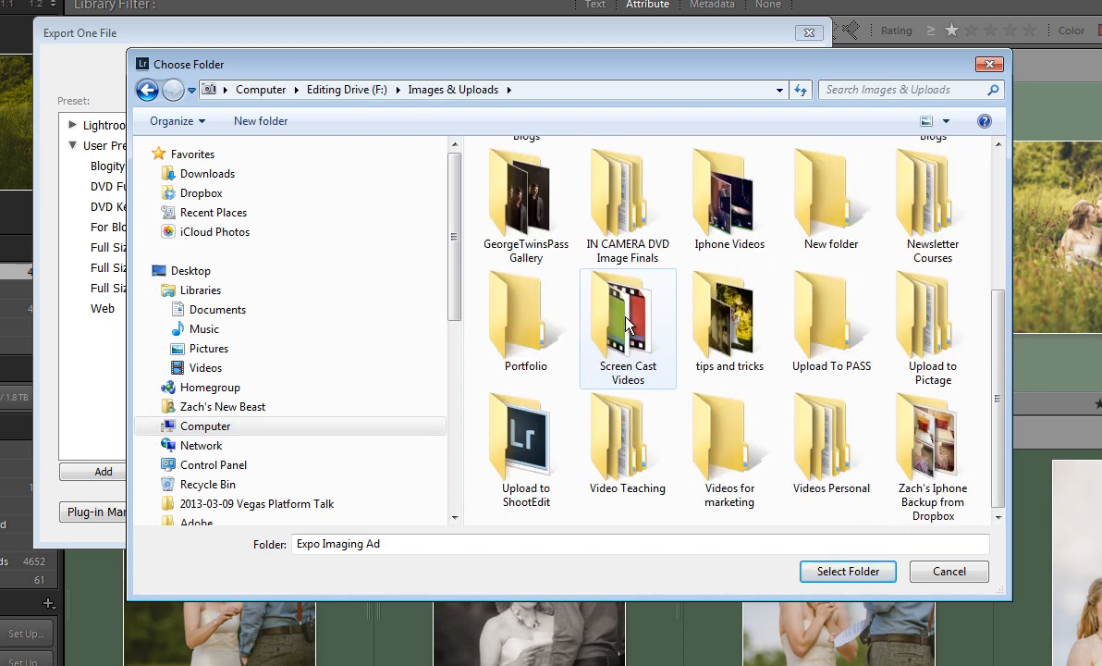
double_click(515, 321)
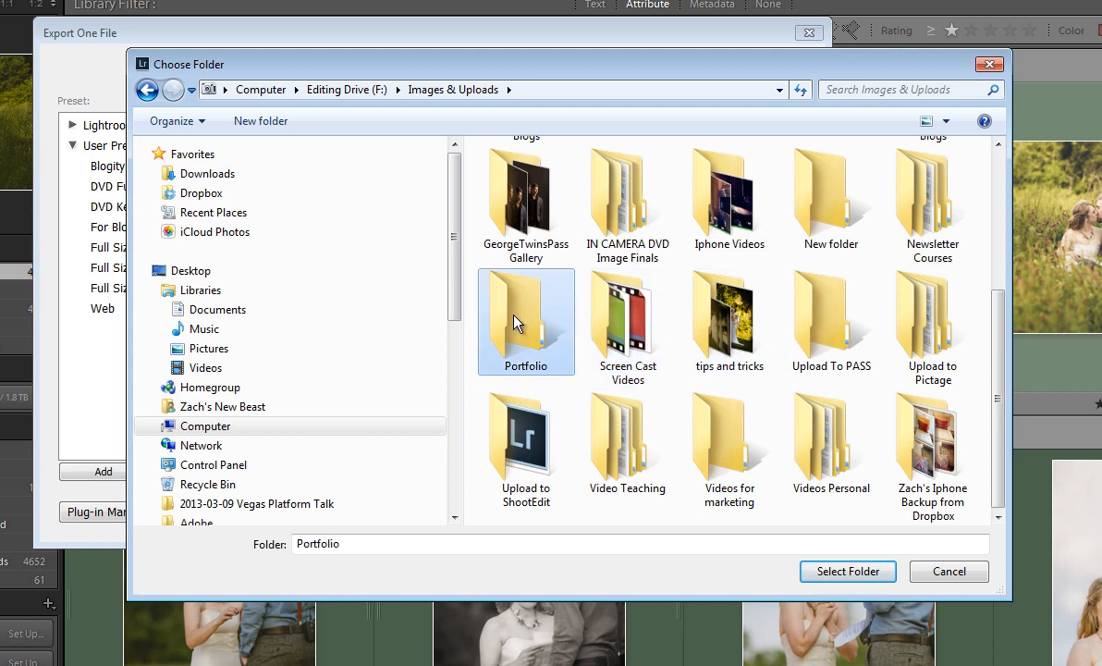
left_click(830, 573)
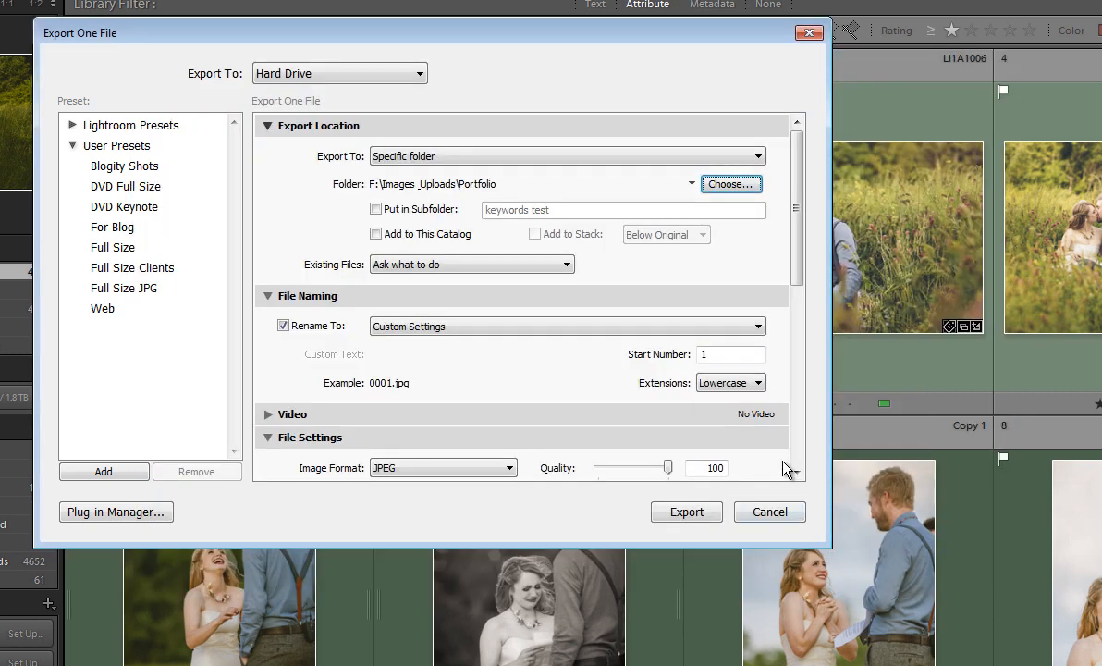
left_click_drag(800, 217, 801, 319)
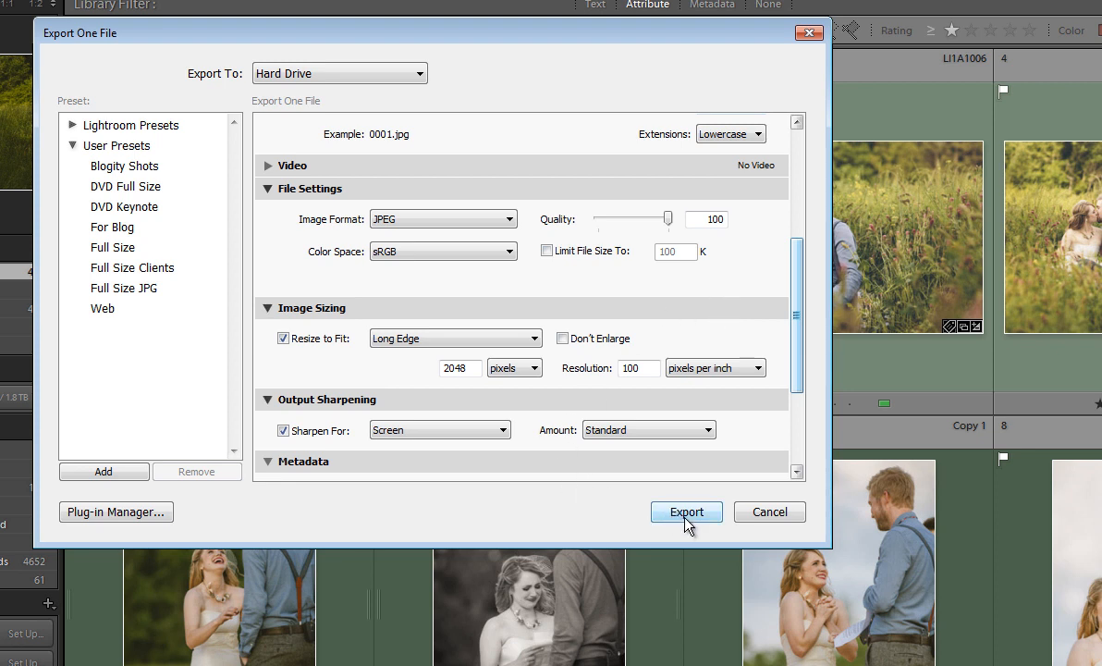
left_click(767, 514)
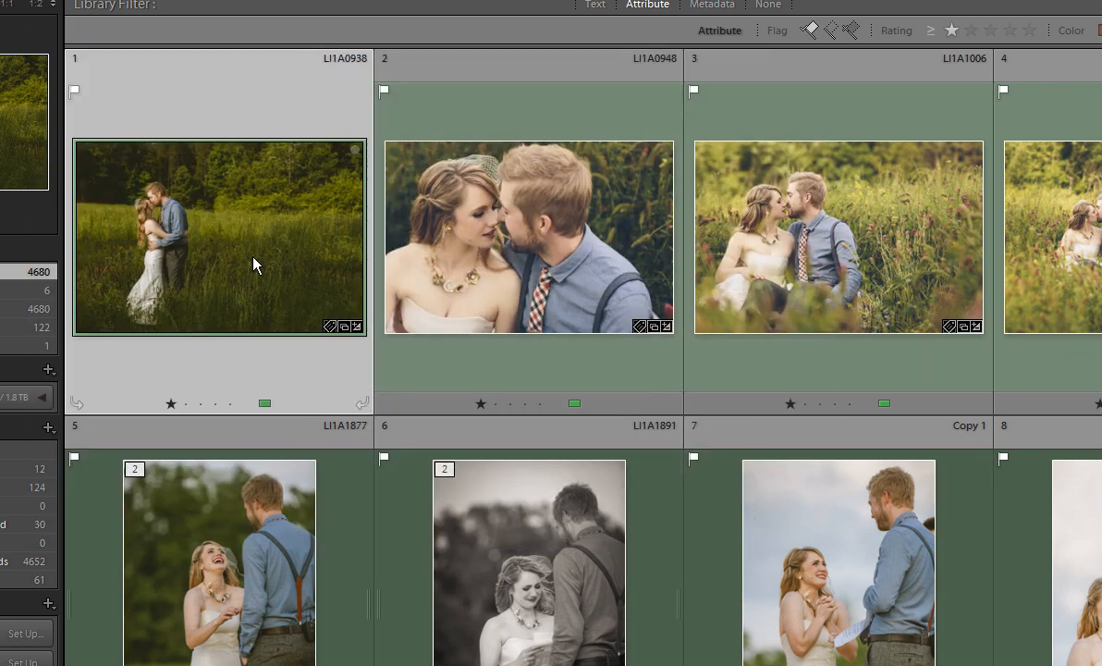
- Select all the filtered photos and export them to the hard drive with the current JPEG settings
key("ctrl+a")
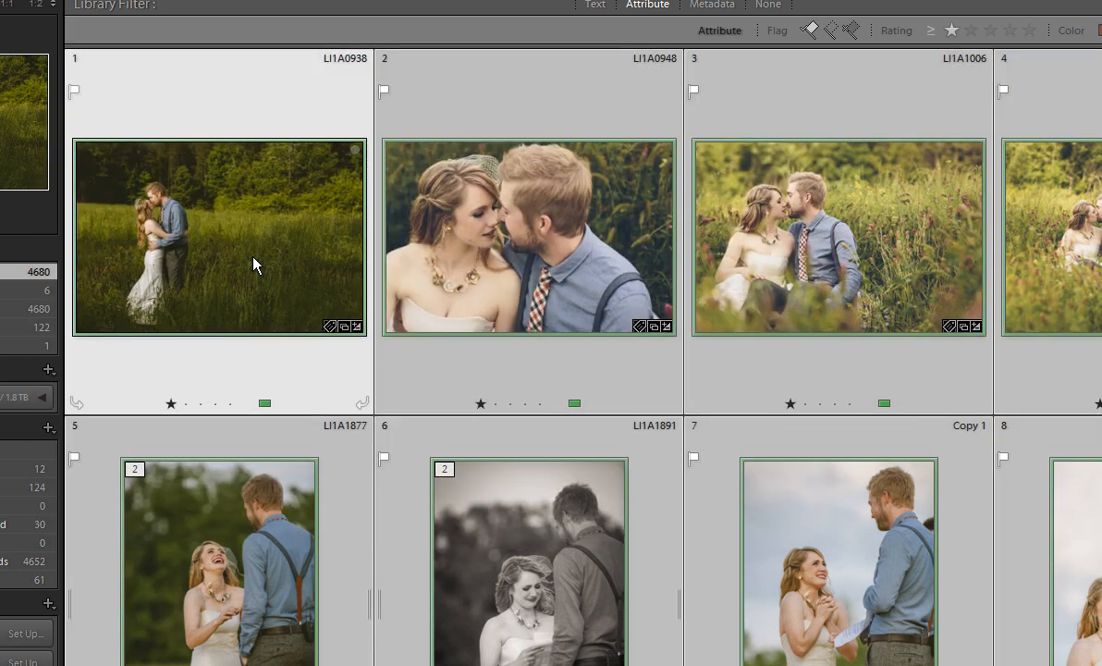
key("ctrl+shift+e")
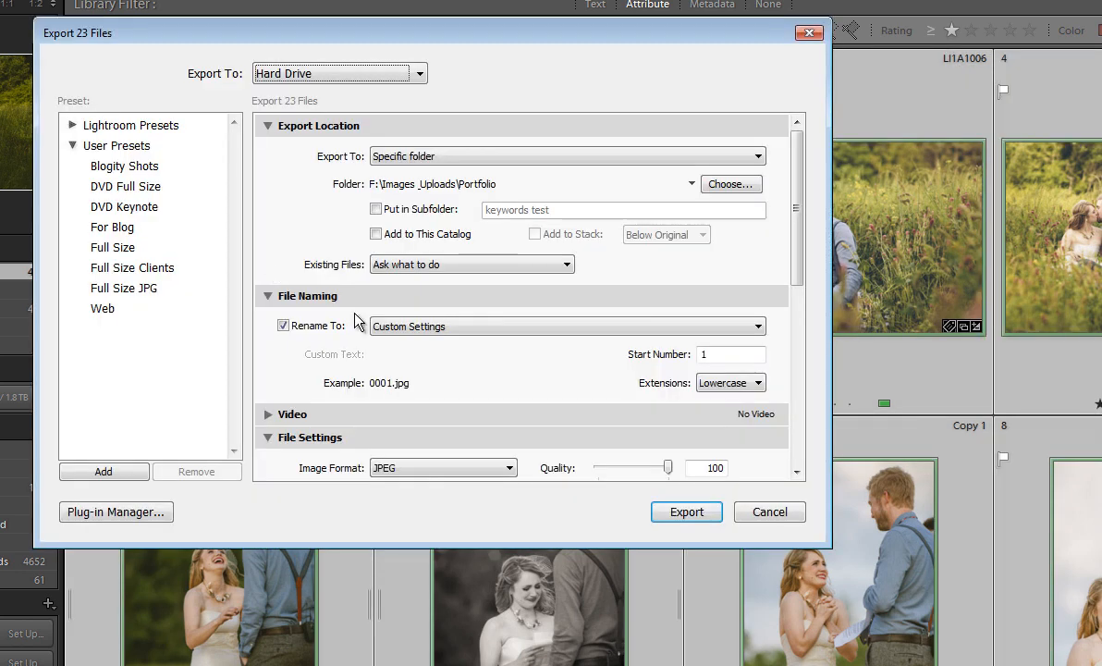
left_click(684, 513)
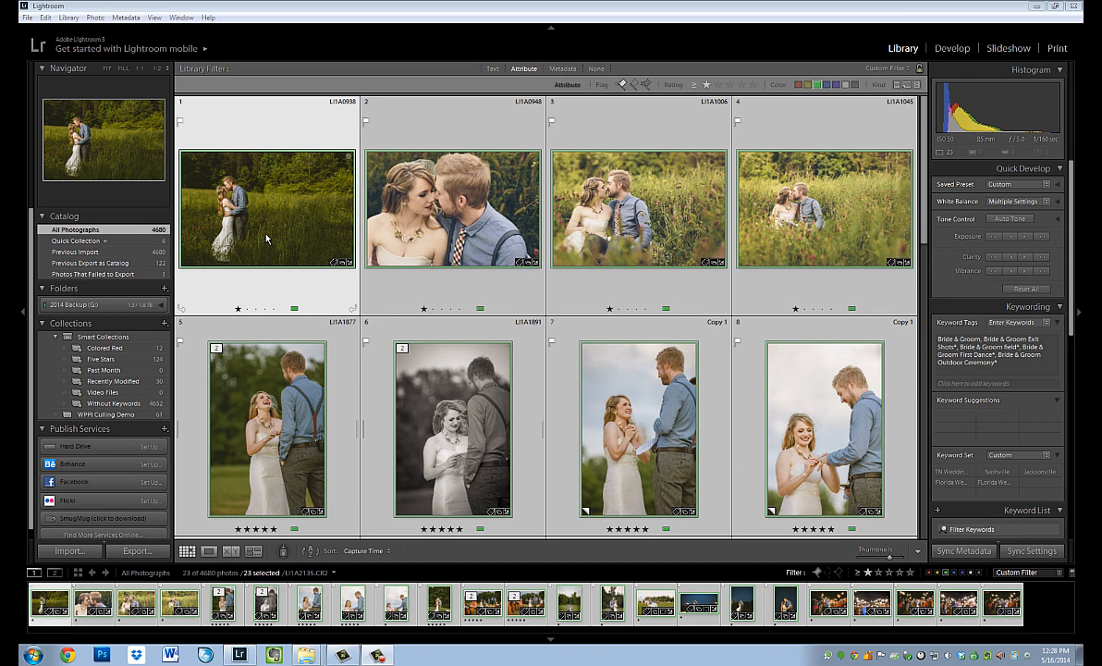
- Switch to the Portfolio Test folder in Windows Explorer, check the tags of image 0001 and a sparkler exit photo, and return to Lightroom
key("alt+Tab")
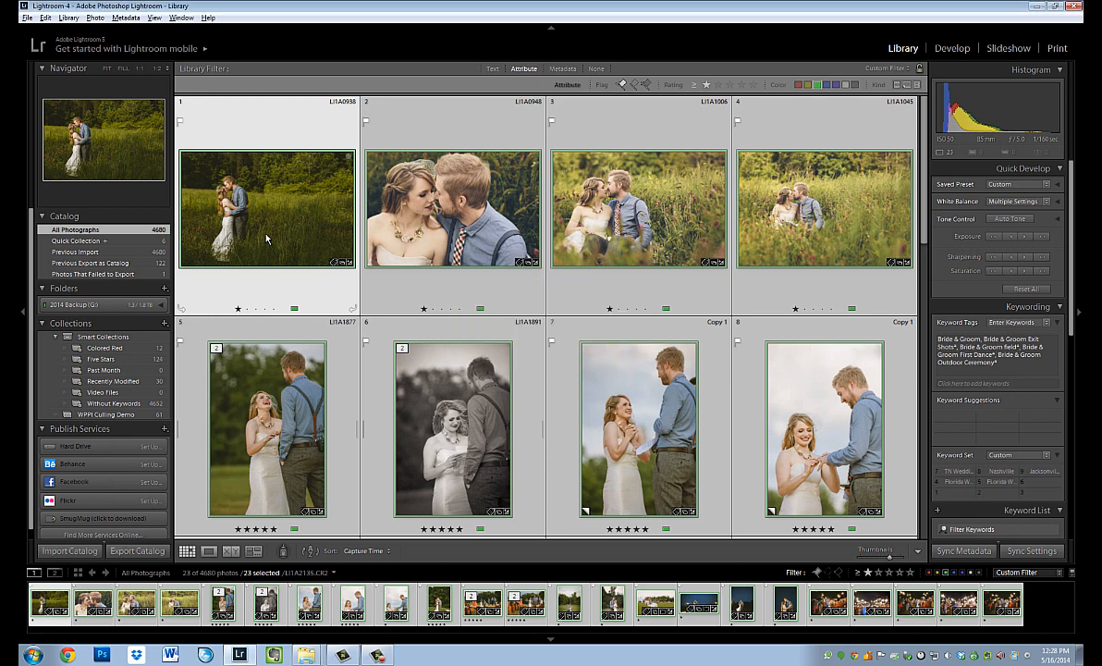
key("alt+Tab")
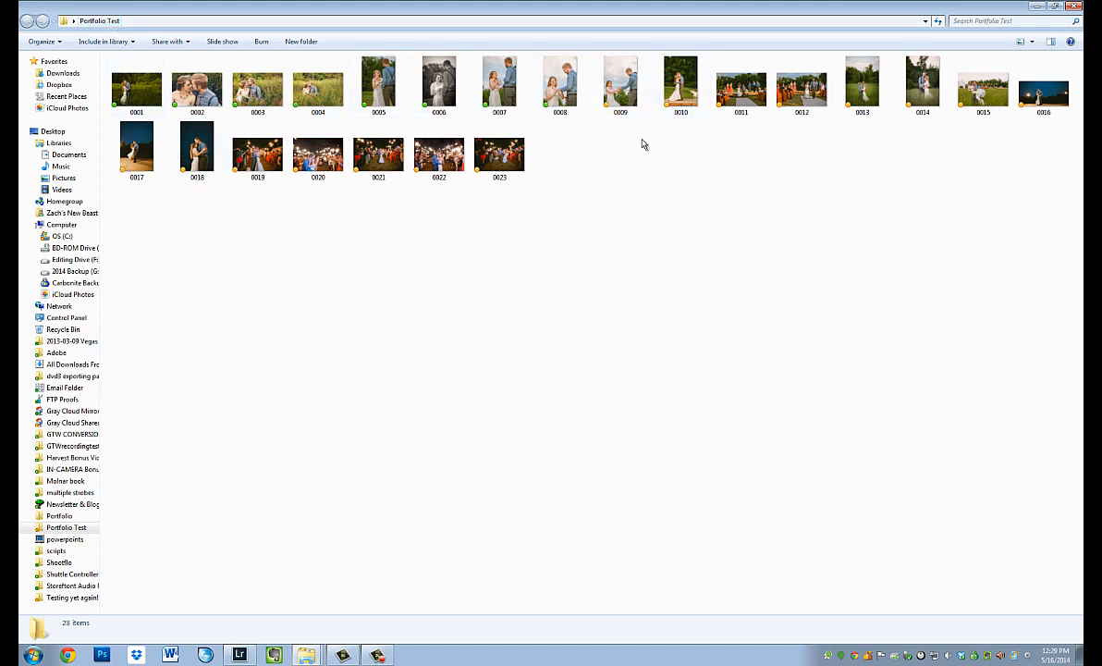
left_click(147, 89)
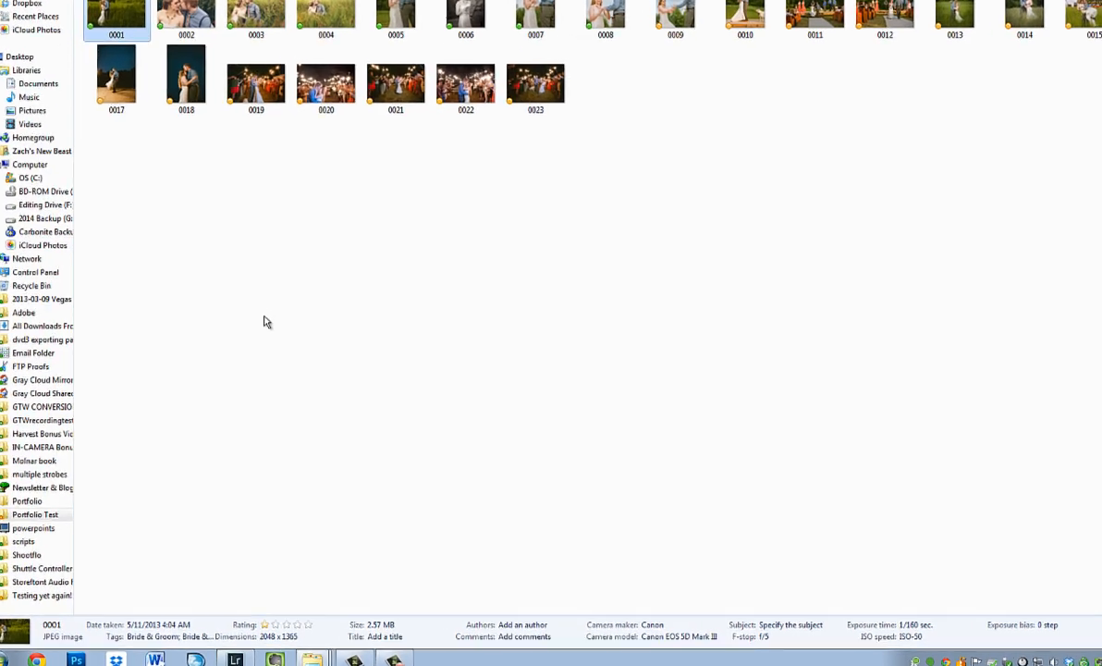
left_click(139, 639)
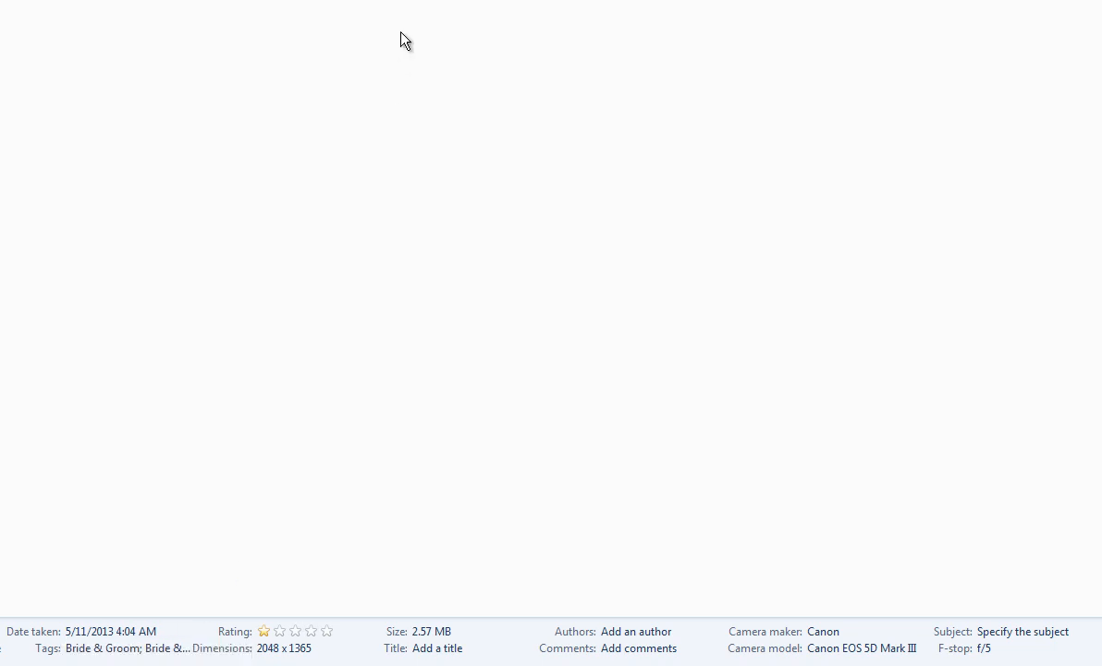
left_click(418, 2)
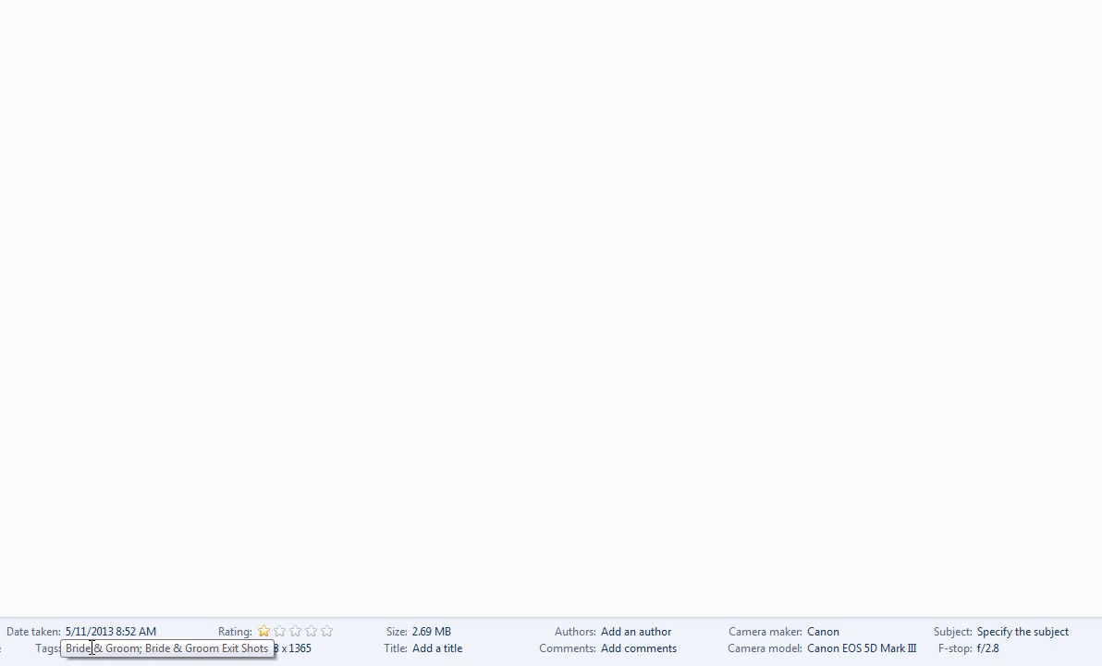
left_click(491, 306)
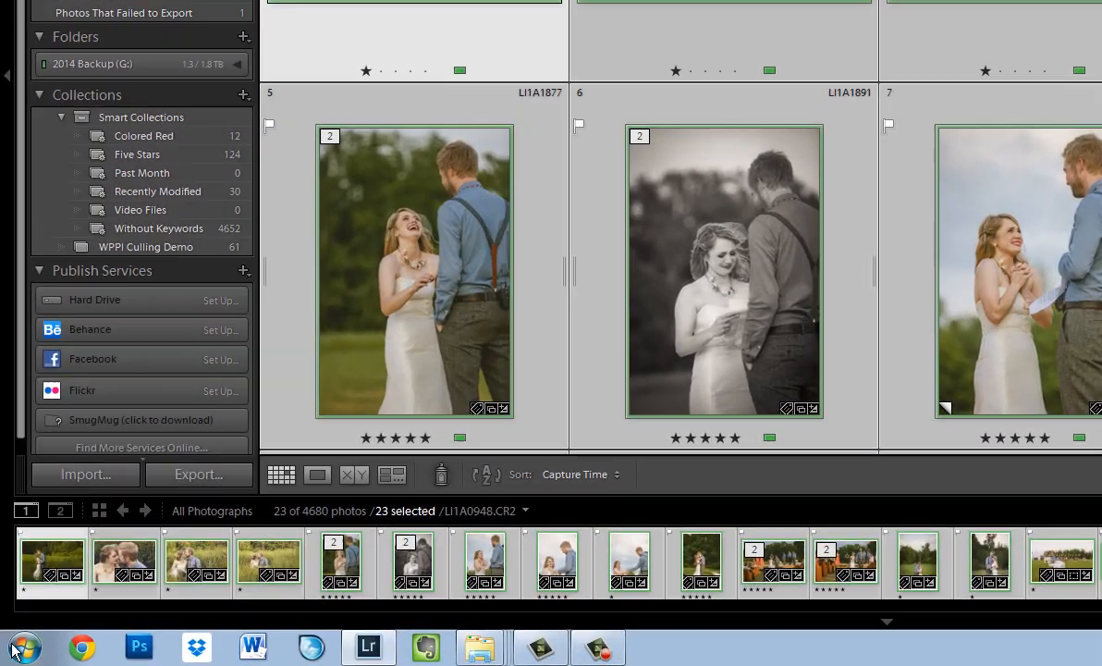
- Search the computer for "bride & groom field" from Windows and open image 0001 from the results
left_click(13, 650)
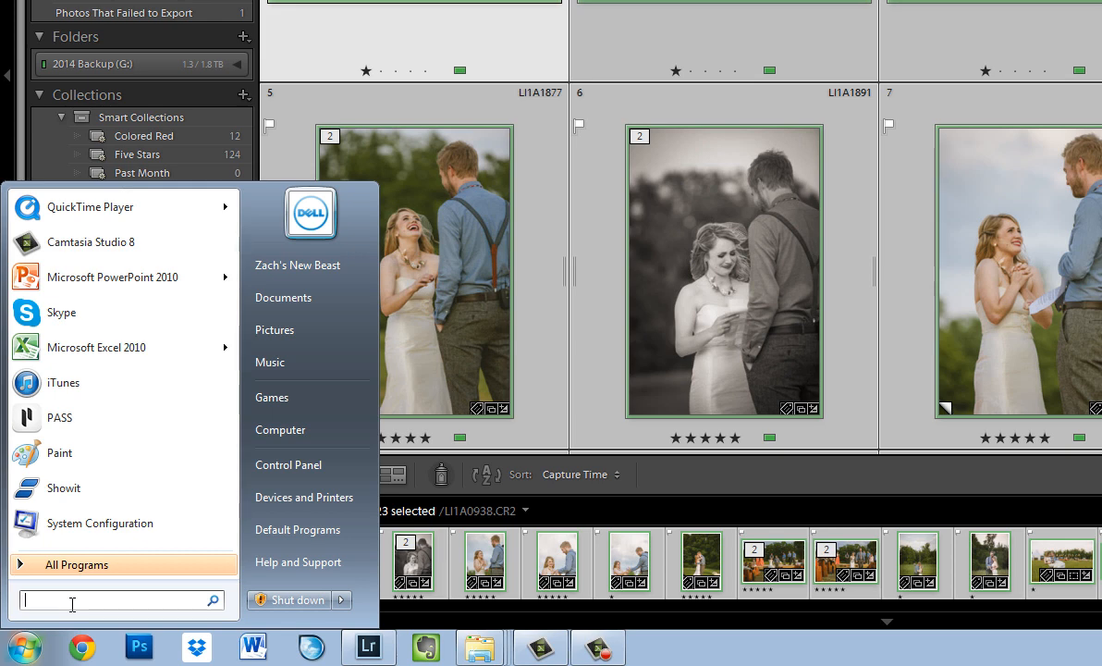
type("bride")
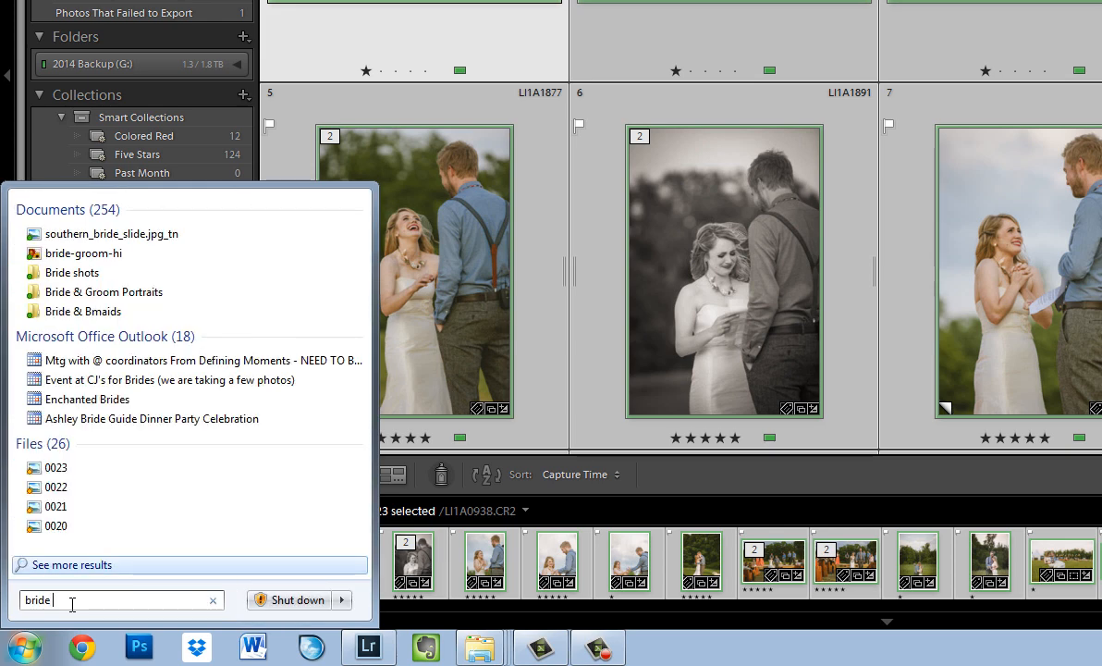
type(" & groom fi")
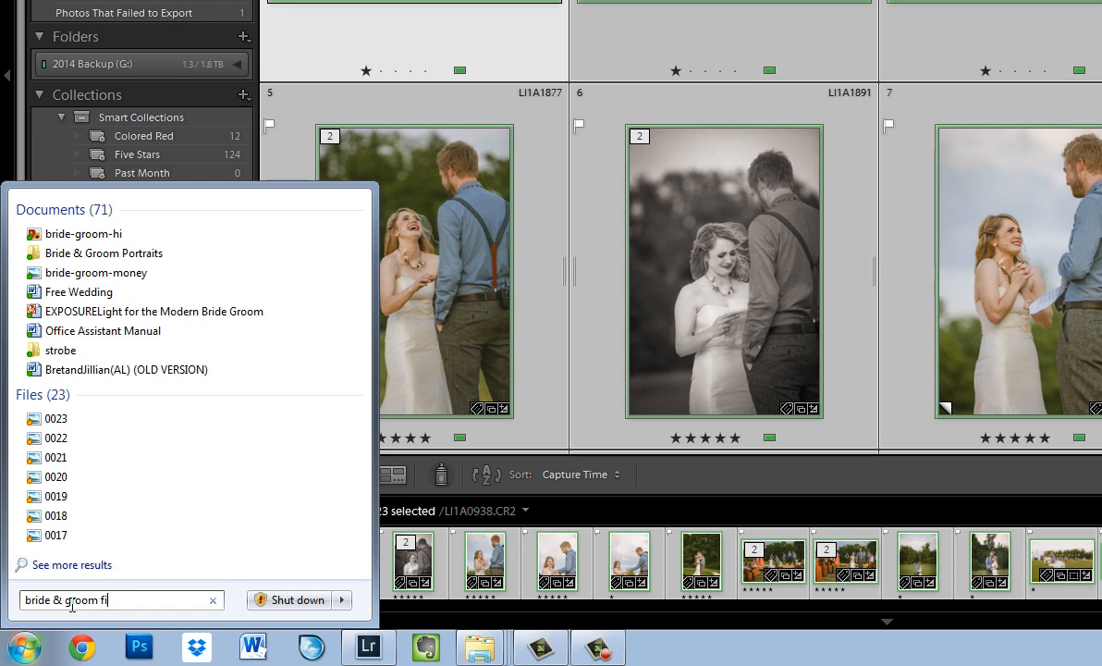
type("eld")
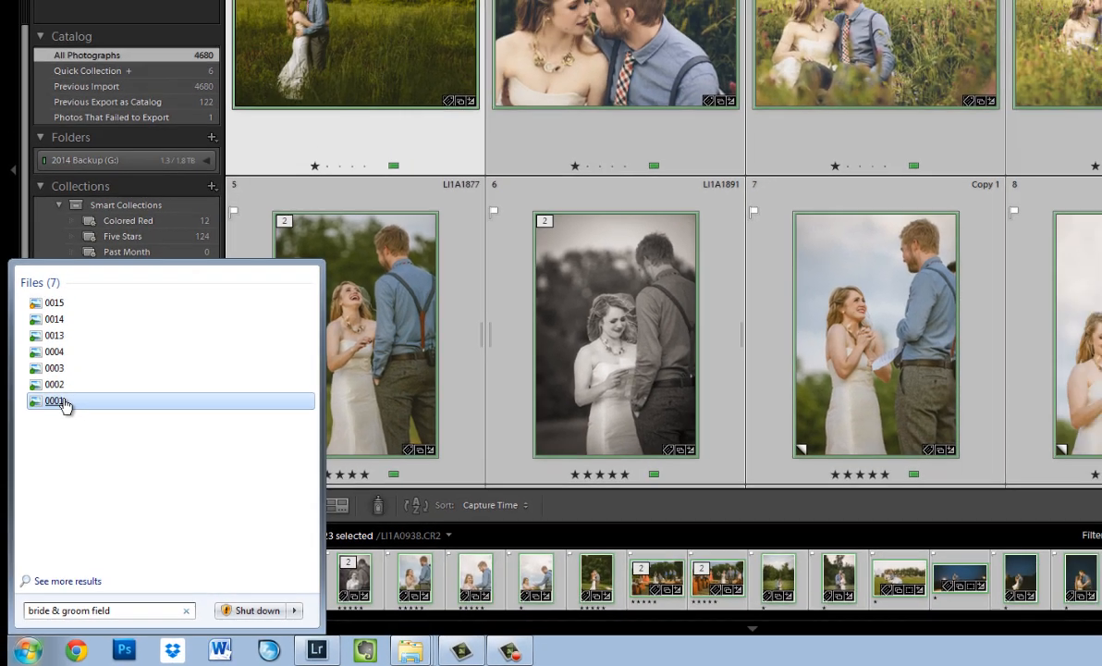
left_click(67, 355)
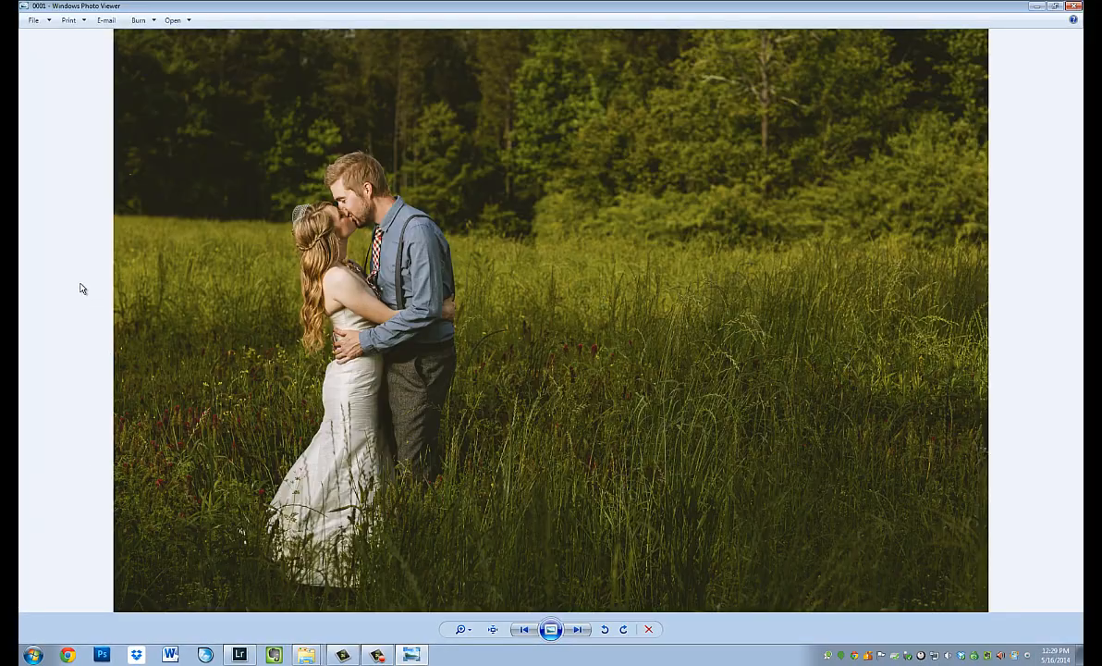
- Page through the field photos found by the search in Windows Photo Viewer and close the viewer
key("Right")
key("Right")
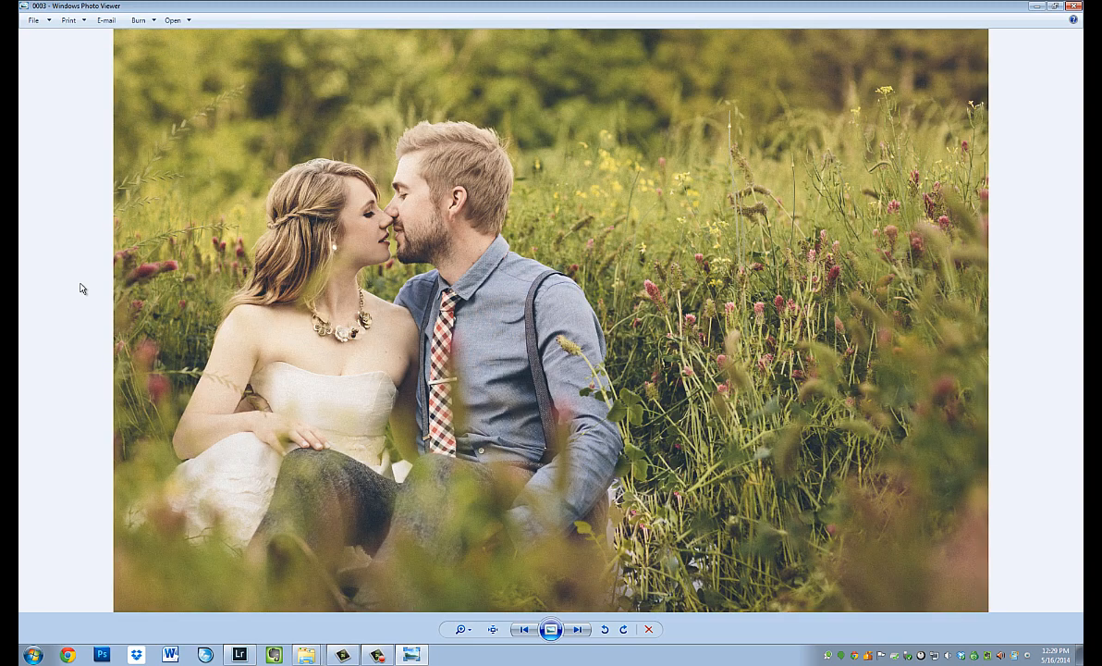
key("Right")
key("Right")
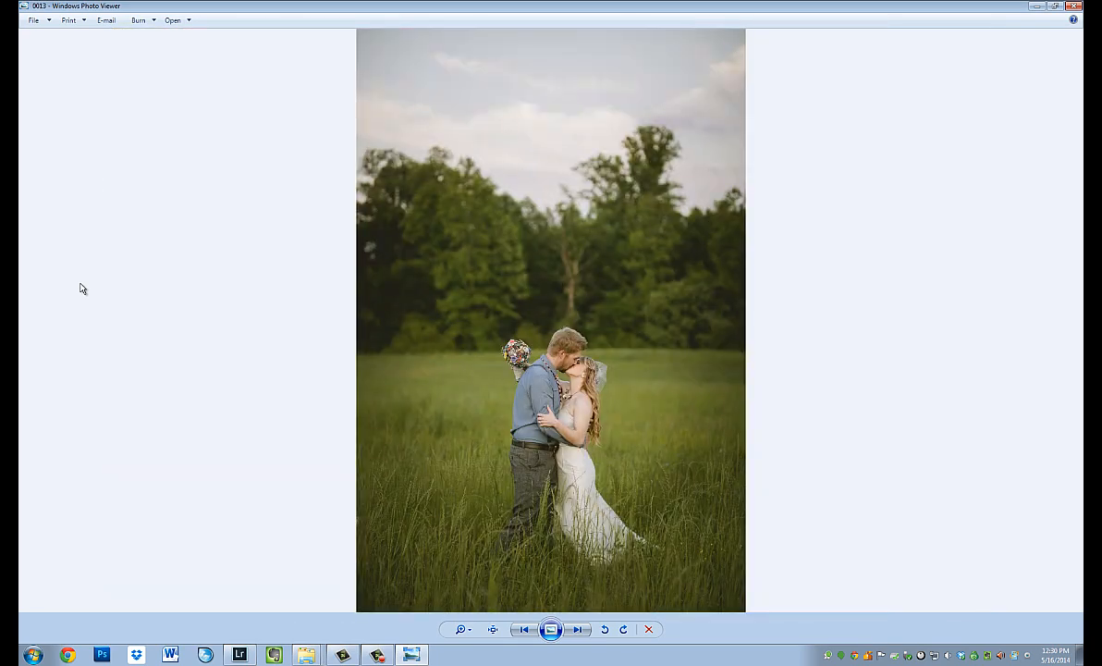
key("Right")
key("Right")
key("Right")
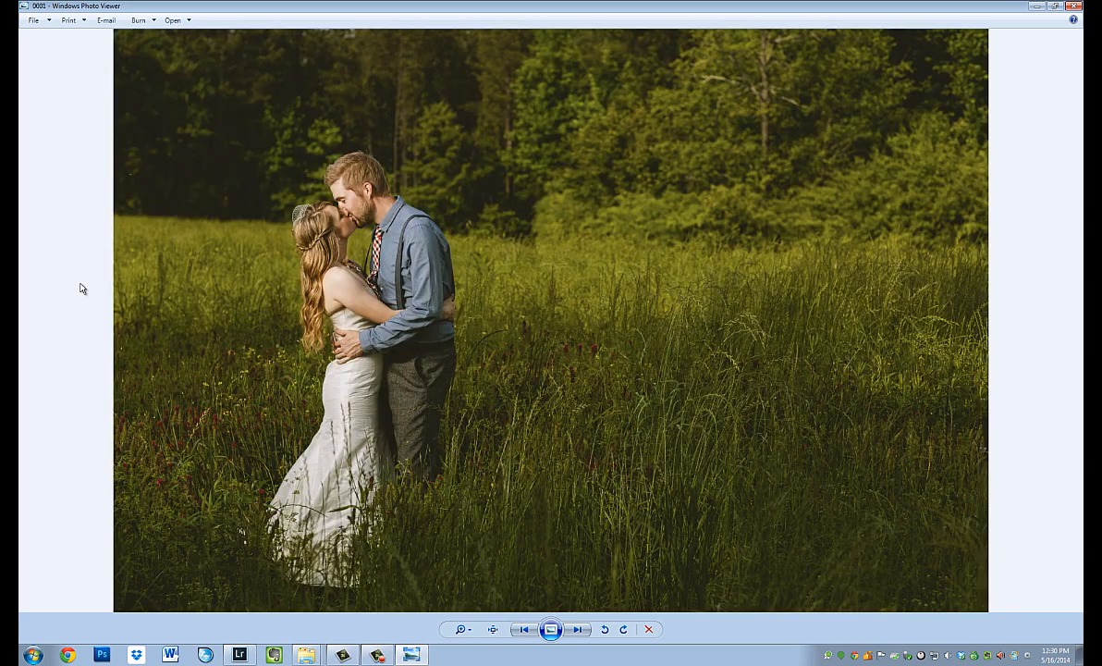
key("Right")
key("Right")
key("Right")
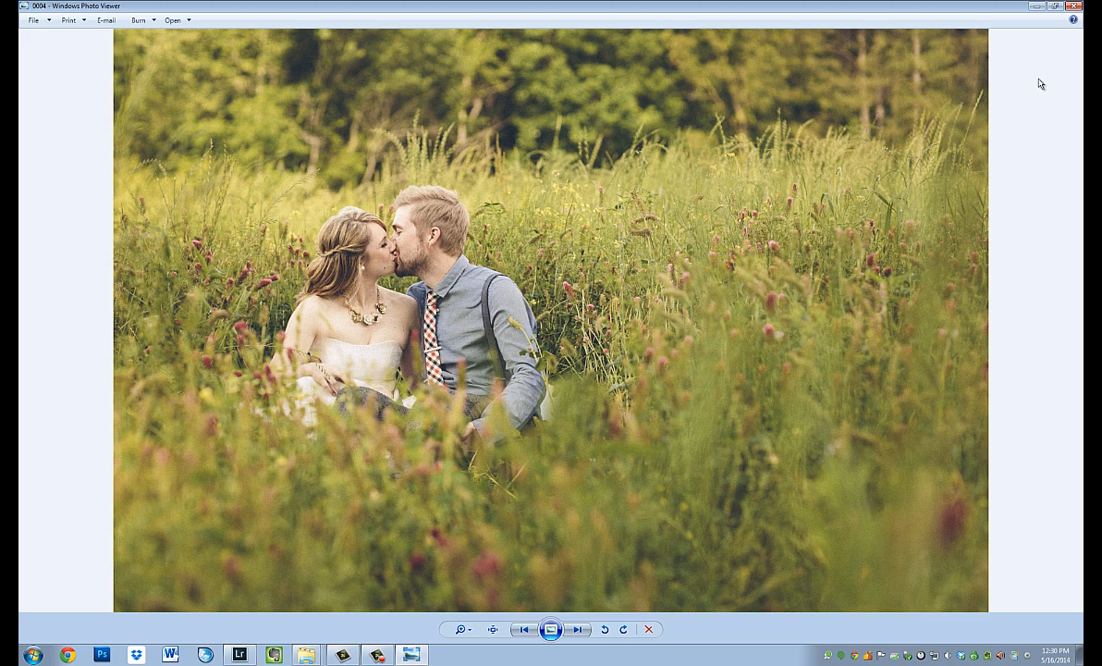
left_click(1074, 7)
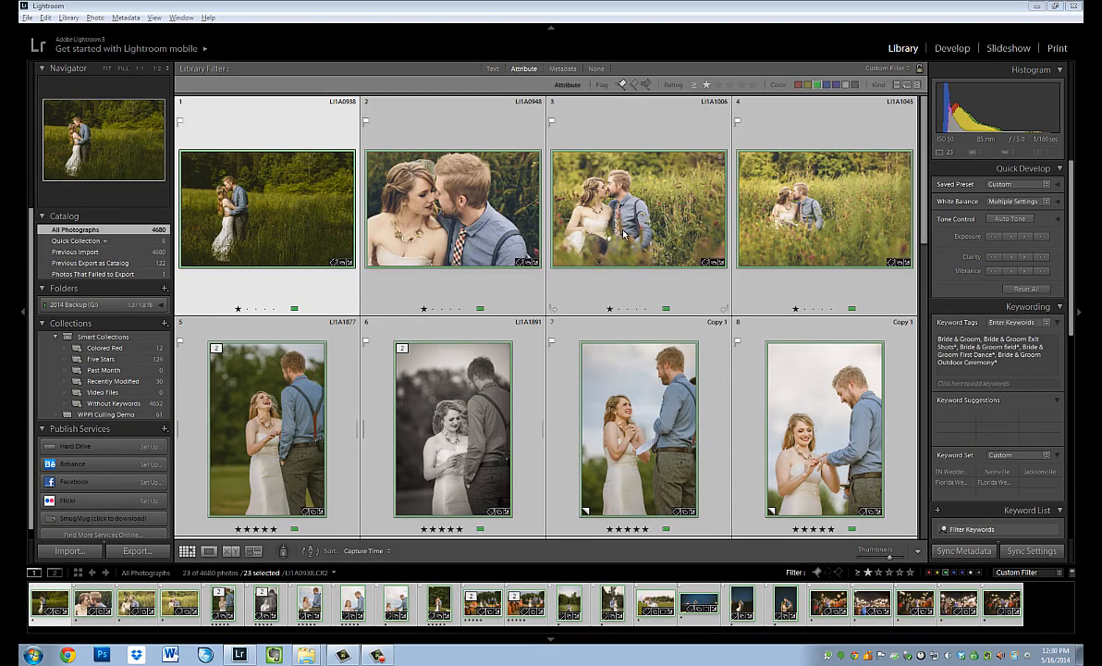
- Close Lightroom, skipping the catalog backup this time, and switch to the Portfolio Test folder in Windows Explorer
left_click(1076, 8)
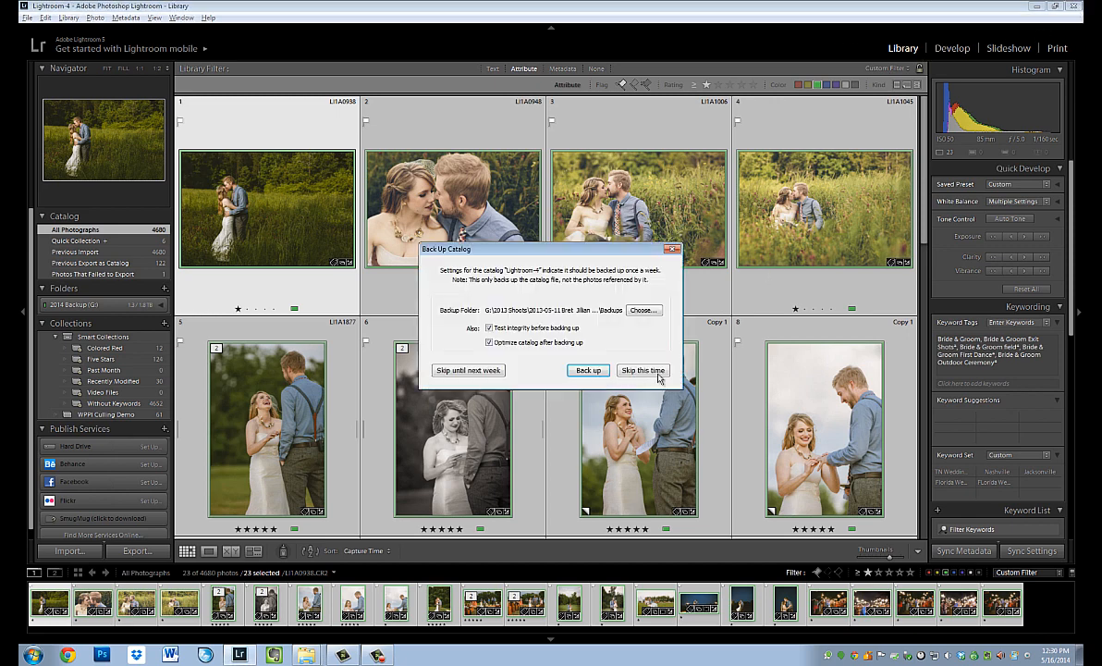
left_click(614, 353)
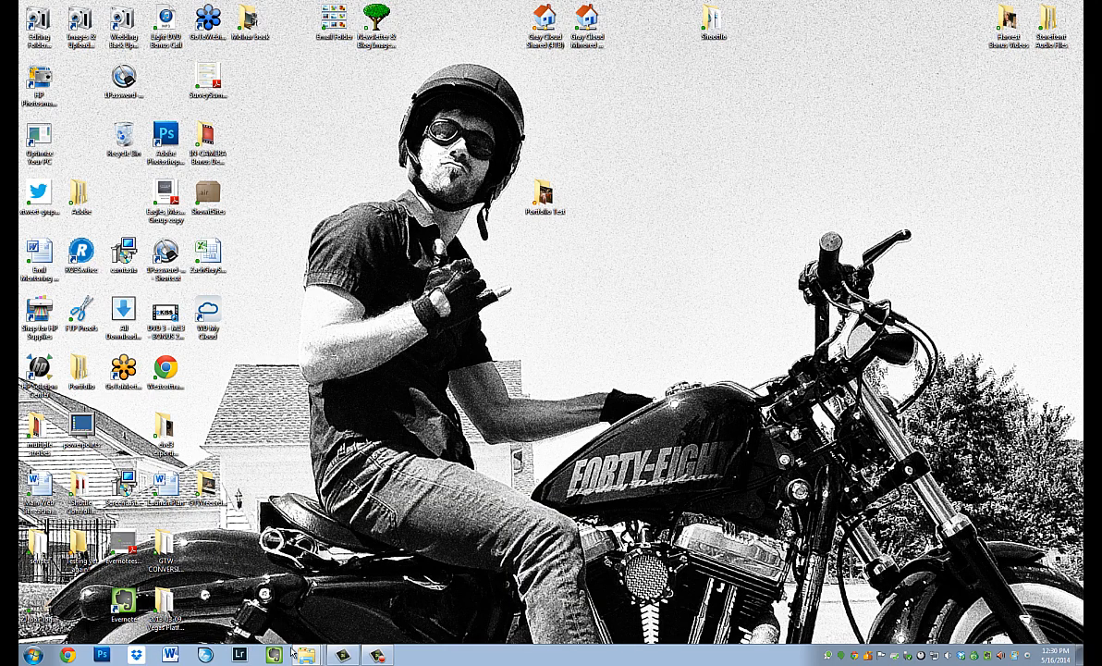
mouse_move(313, 656)
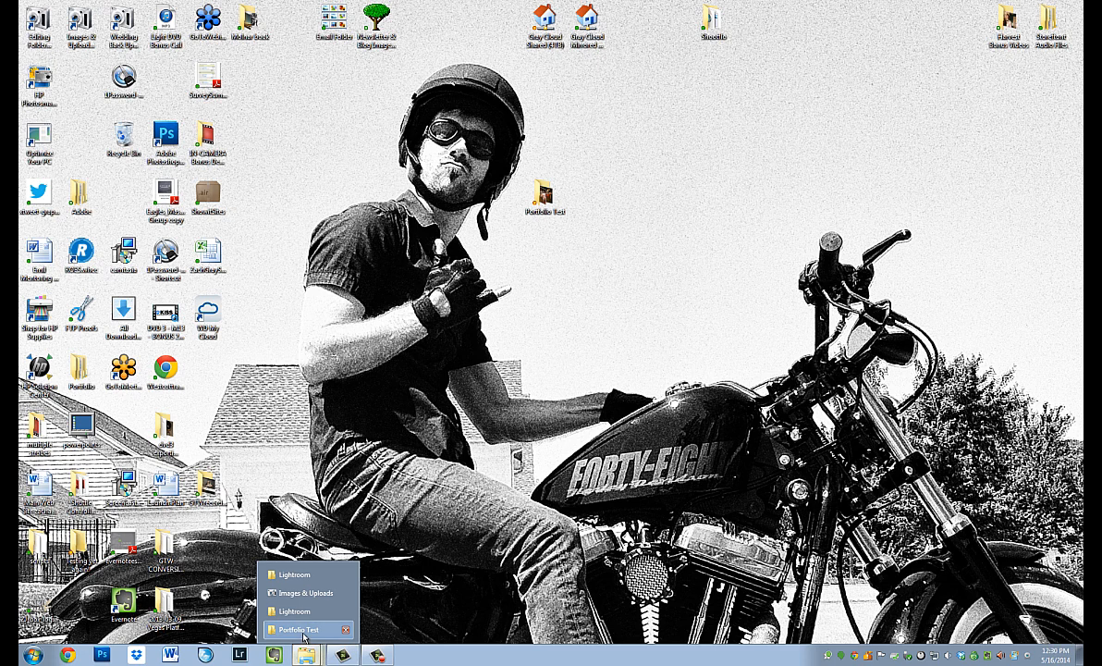
left_click(297, 629)
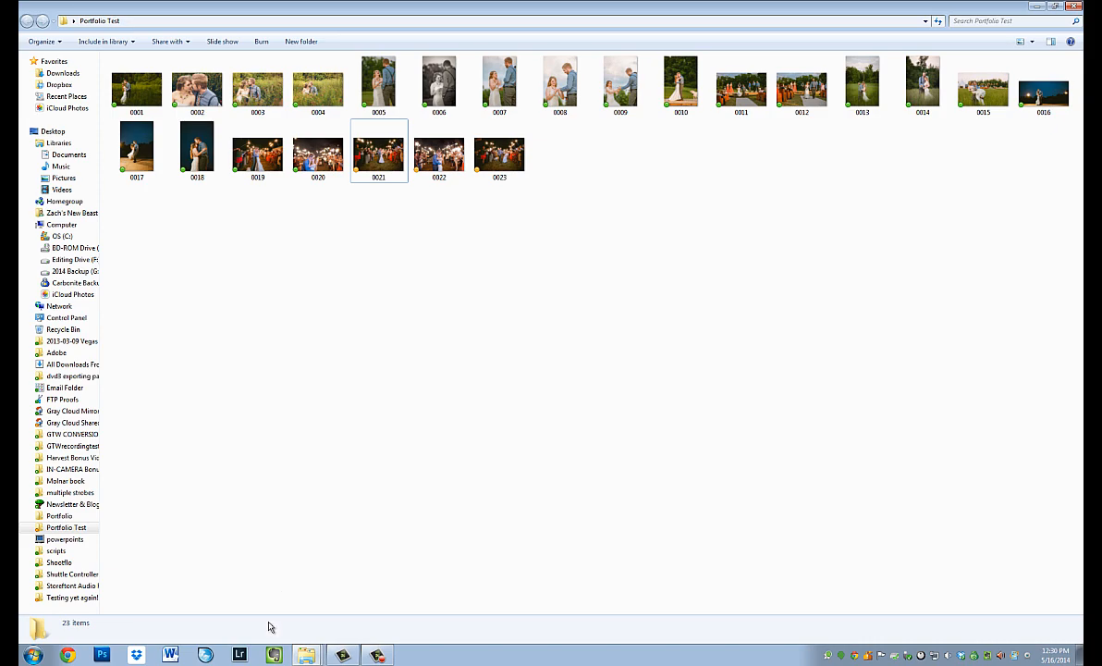
- Switch to Lightroom, start creating a new catalog and browse to the Portfolio Test folder on the Desktop as its location
left_click(238, 655)
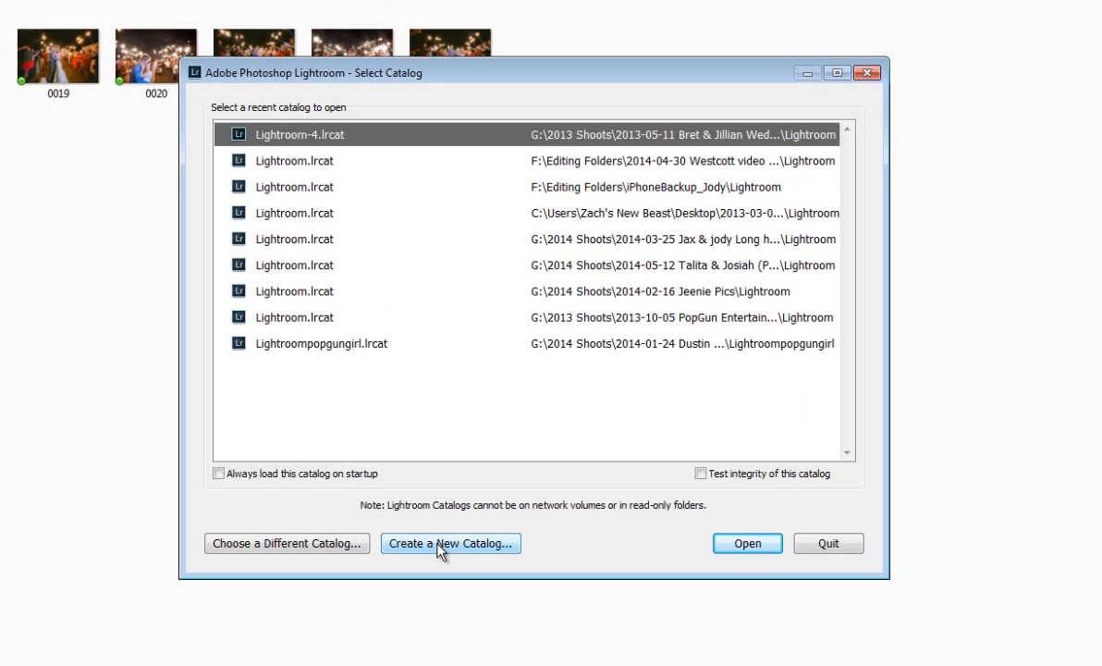
left_click(462, 511)
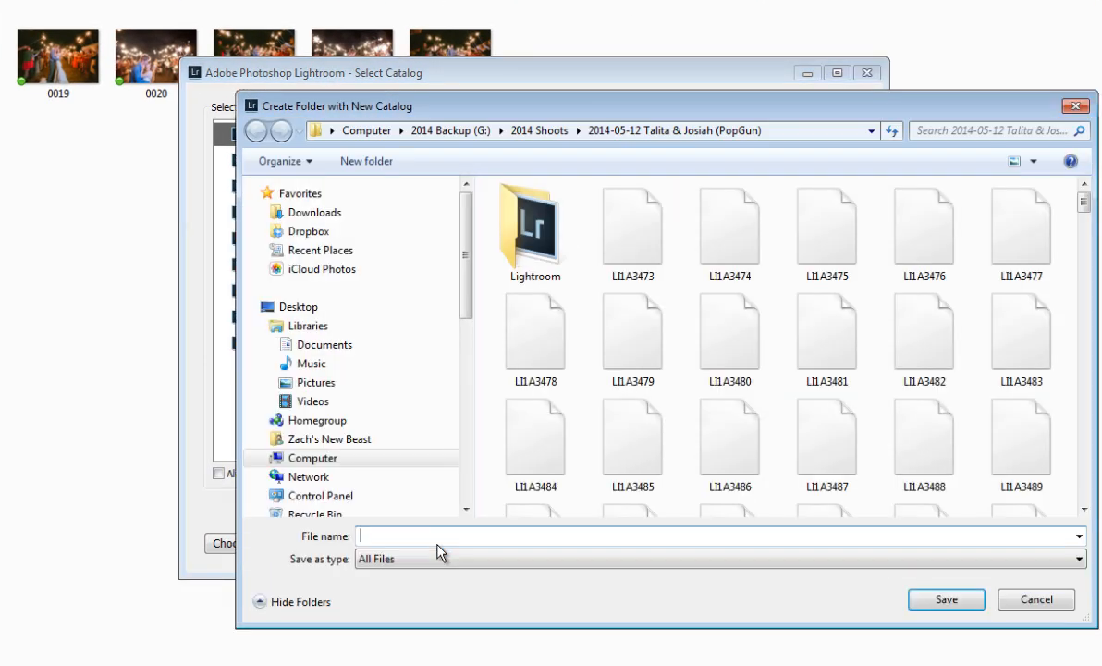
left_click(282, 310)
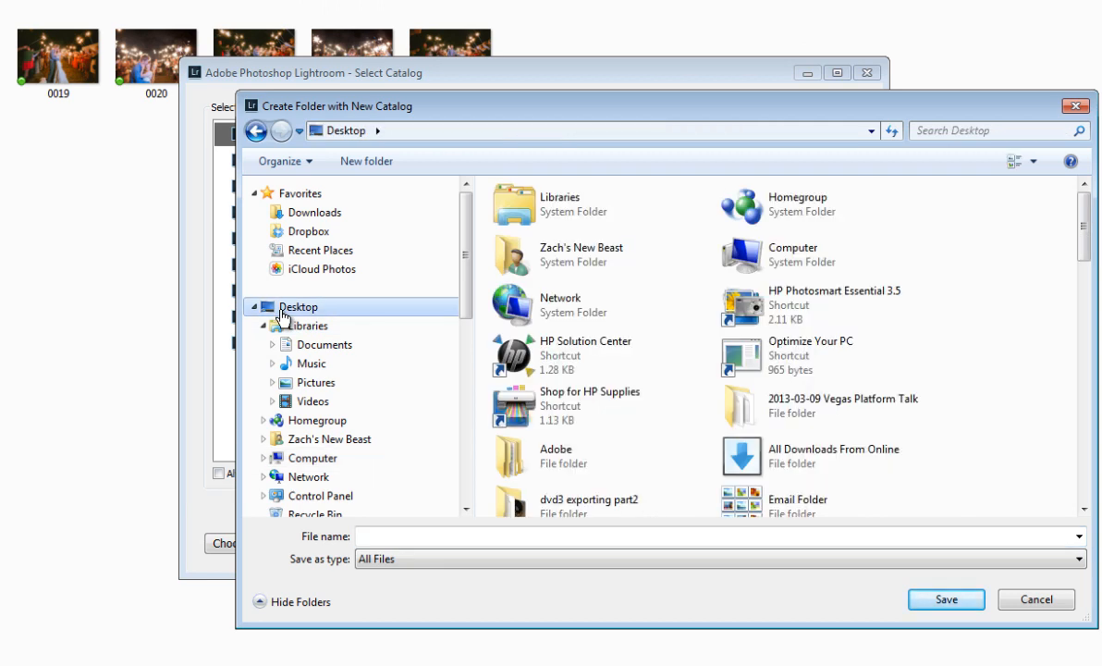
left_click(747, 413)
scroll(747, 407, "down", 1)
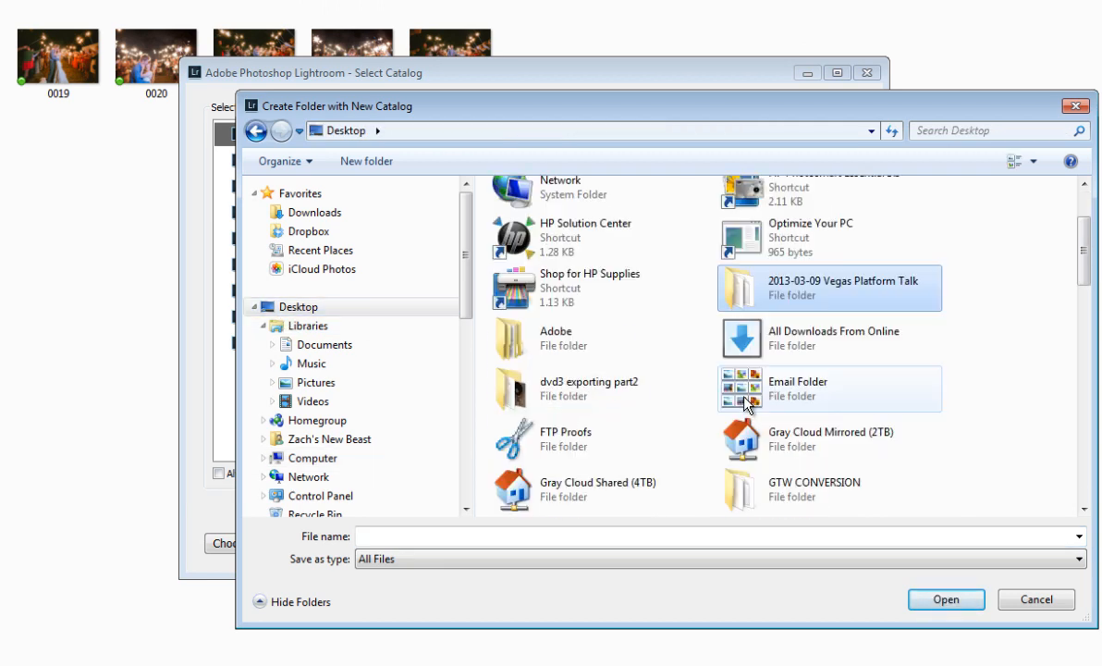
scroll(740, 398, "down", 2)
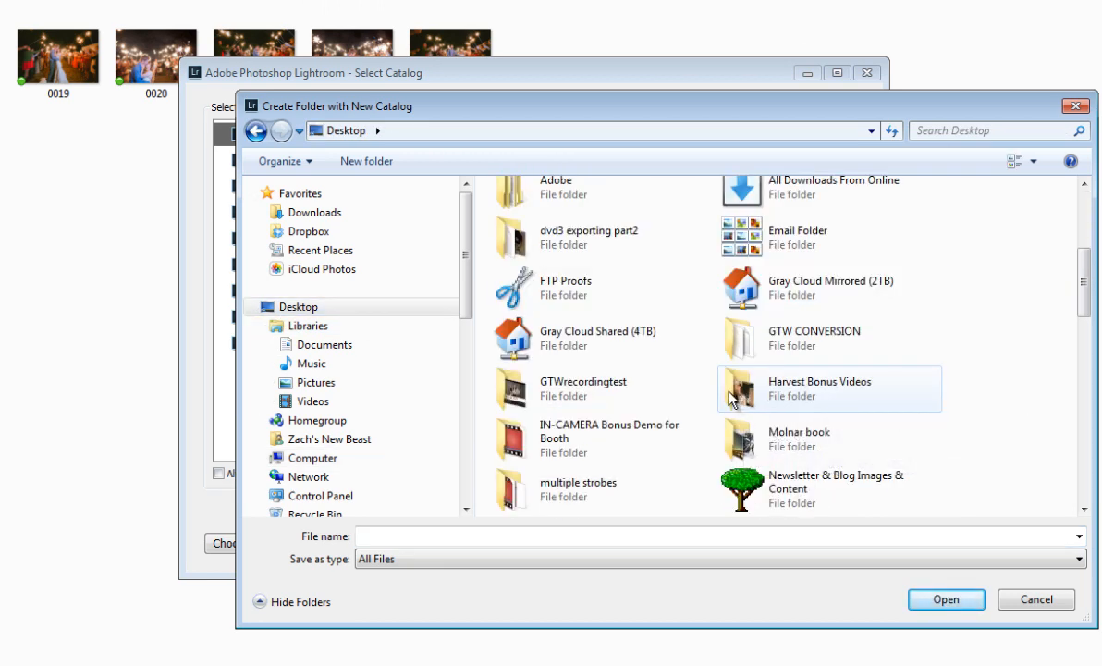
scroll(733, 397, "down", 4)
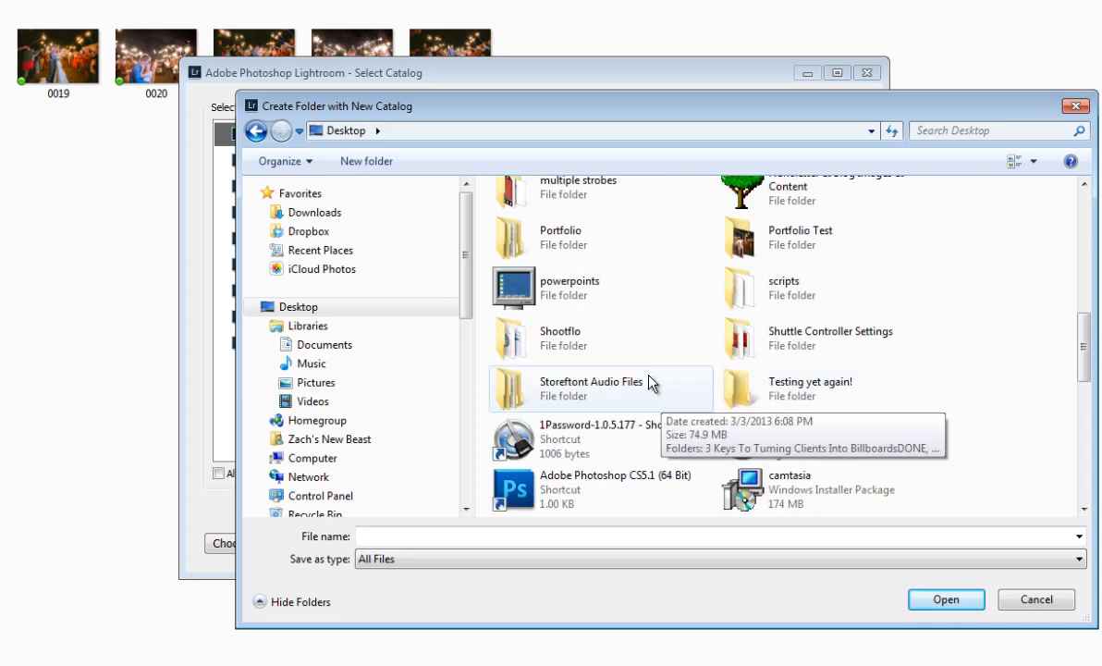
scroll(642, 379, "down", 1)
scroll(642, 377, "up", 2)
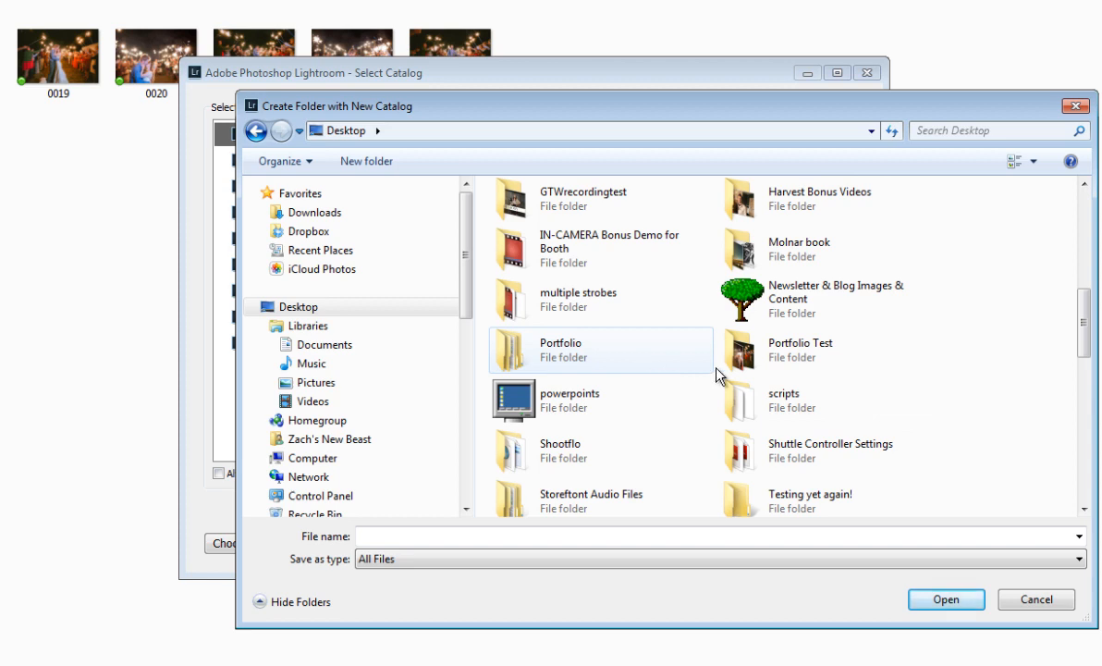
double_click(783, 360)
left_click(783, 361)
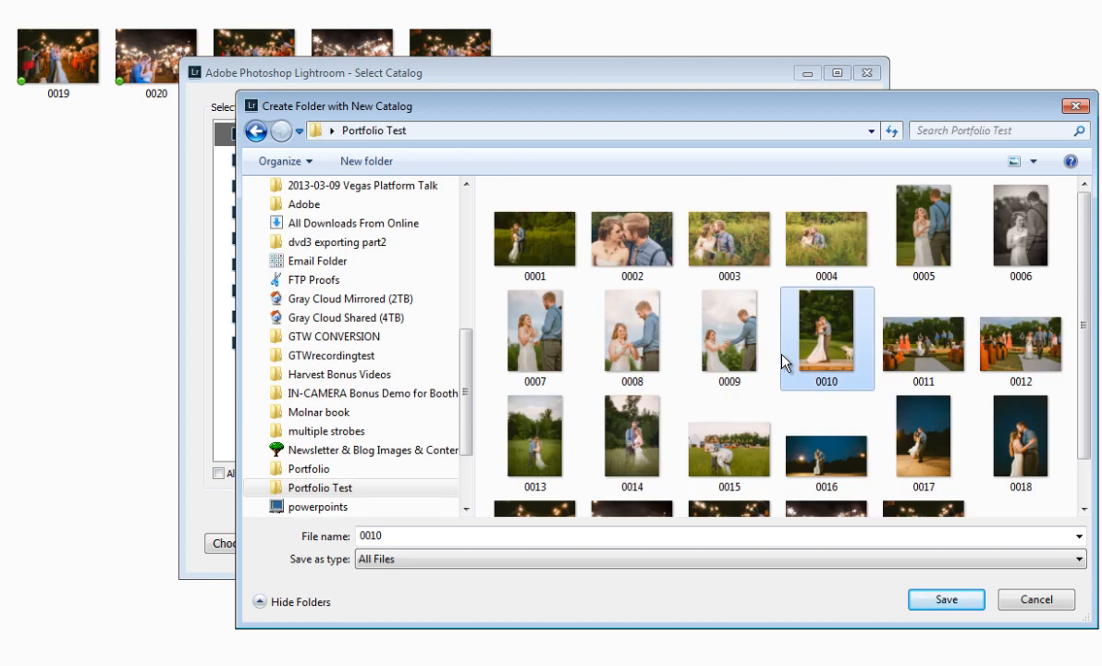
- Name the new catalog Lightroom and create it in the Portfolio Test folder
left_click(567, 534)
type("Lighto")
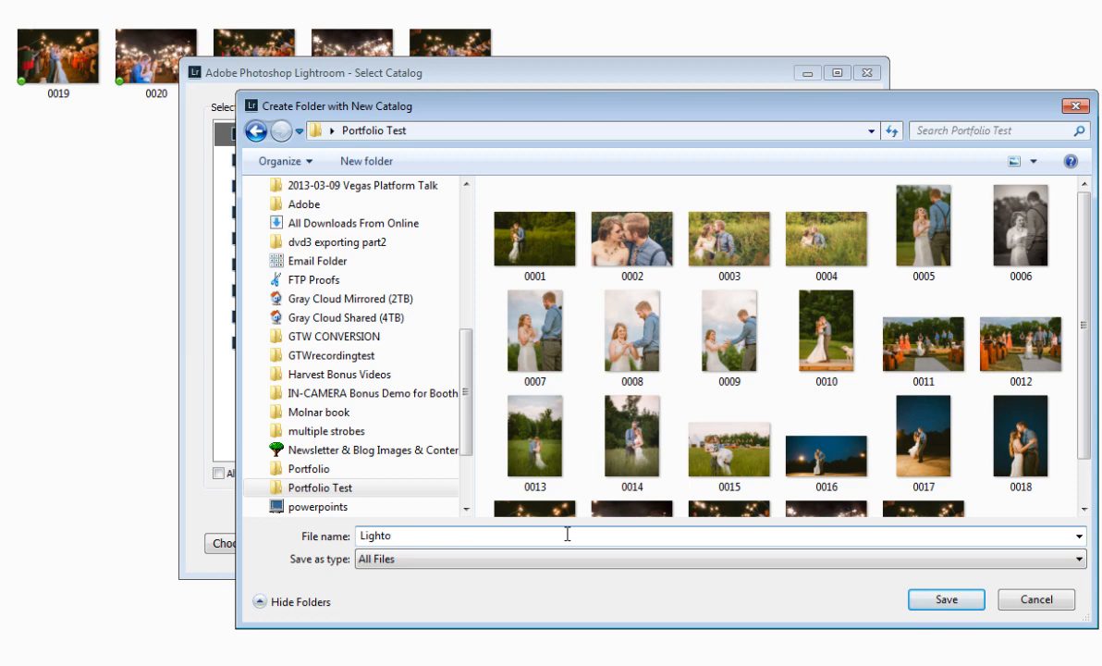
key("BackSpace")
type("room")
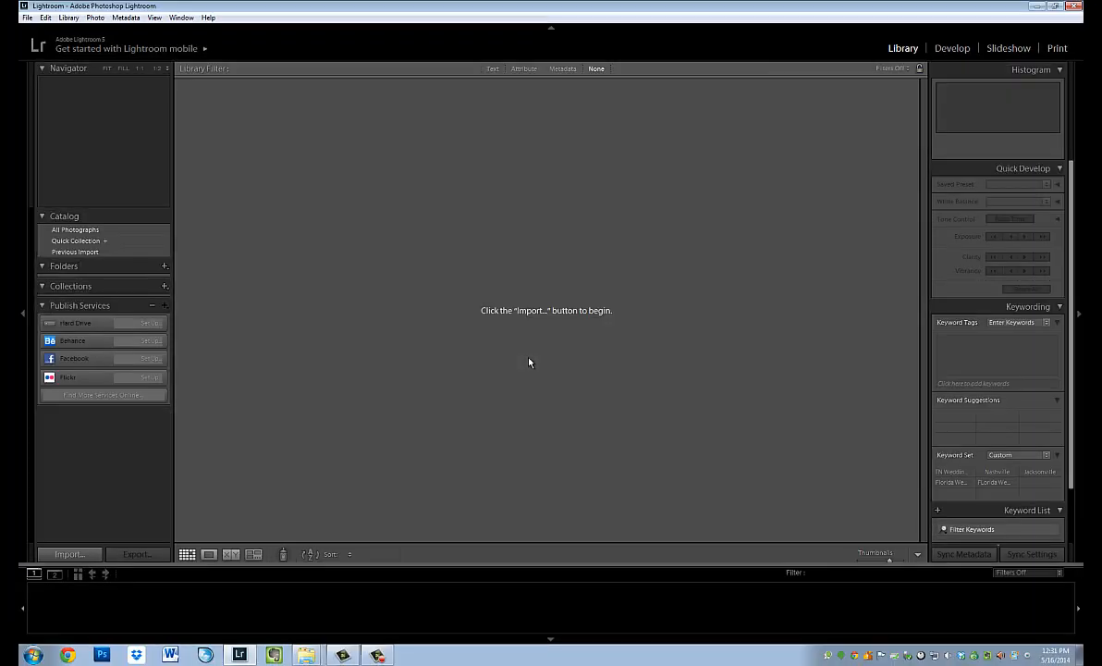
- Start a photo import and choose the Portfolio Test folder on the C: drive's user Desktop as the source
left_click(69, 551)
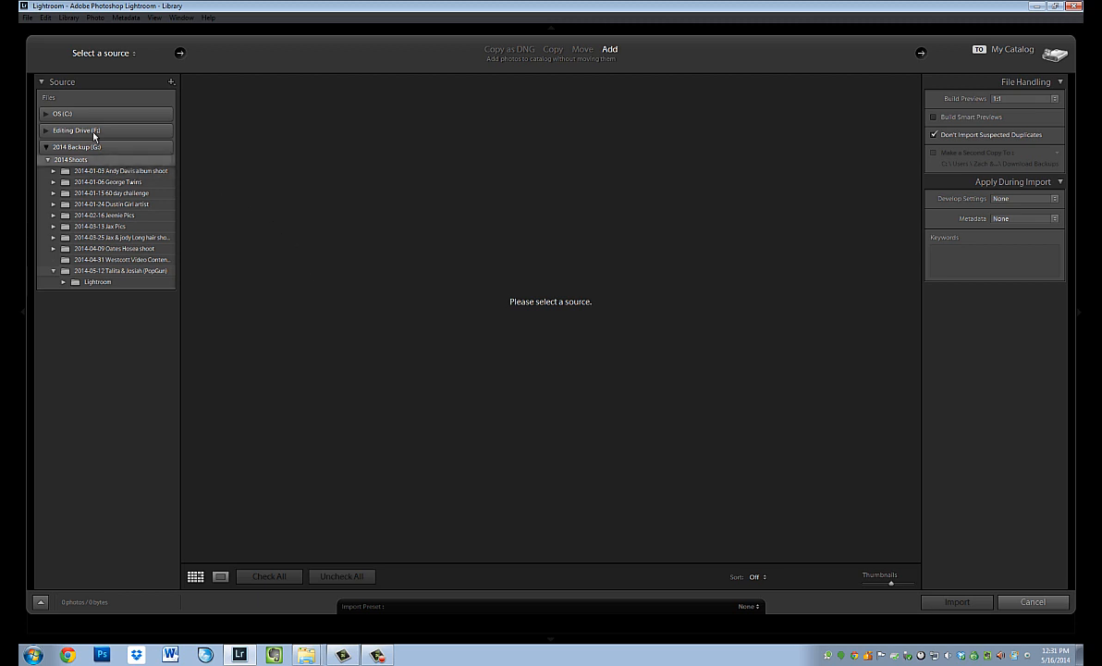
left_click(45, 114)
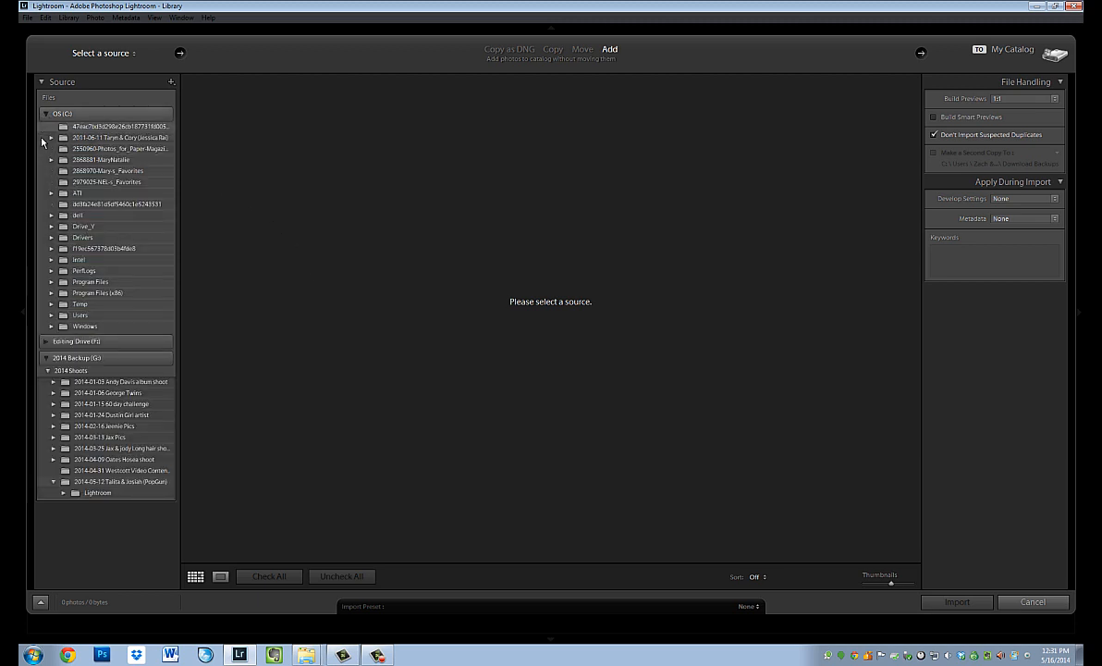
left_click(51, 316)
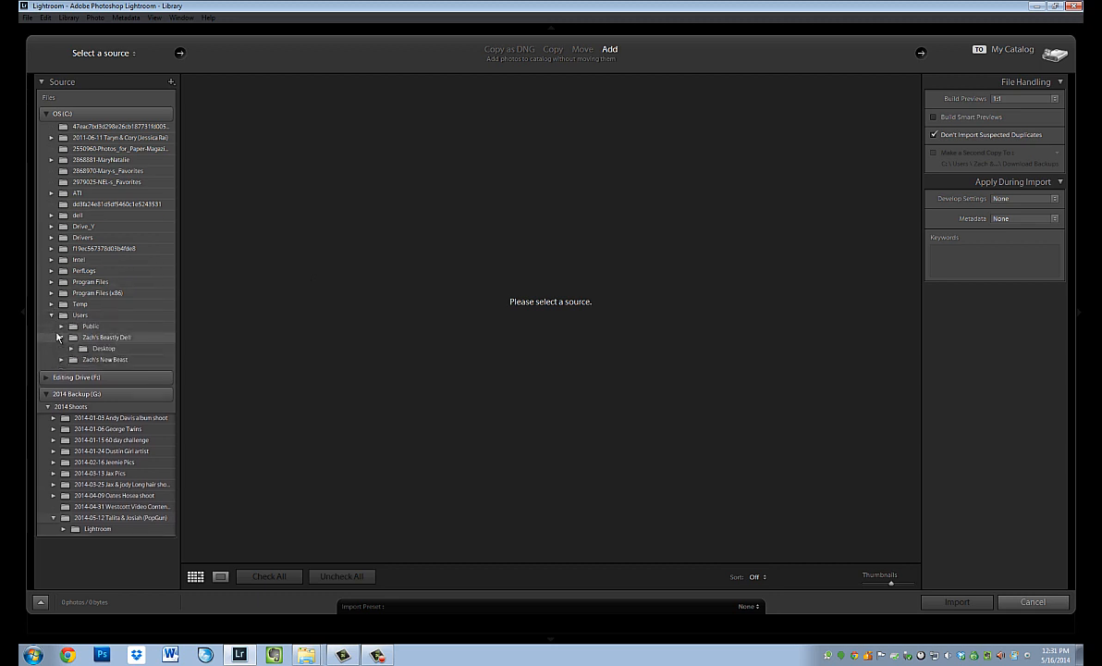
left_click(60, 338)
left_click(71, 349)
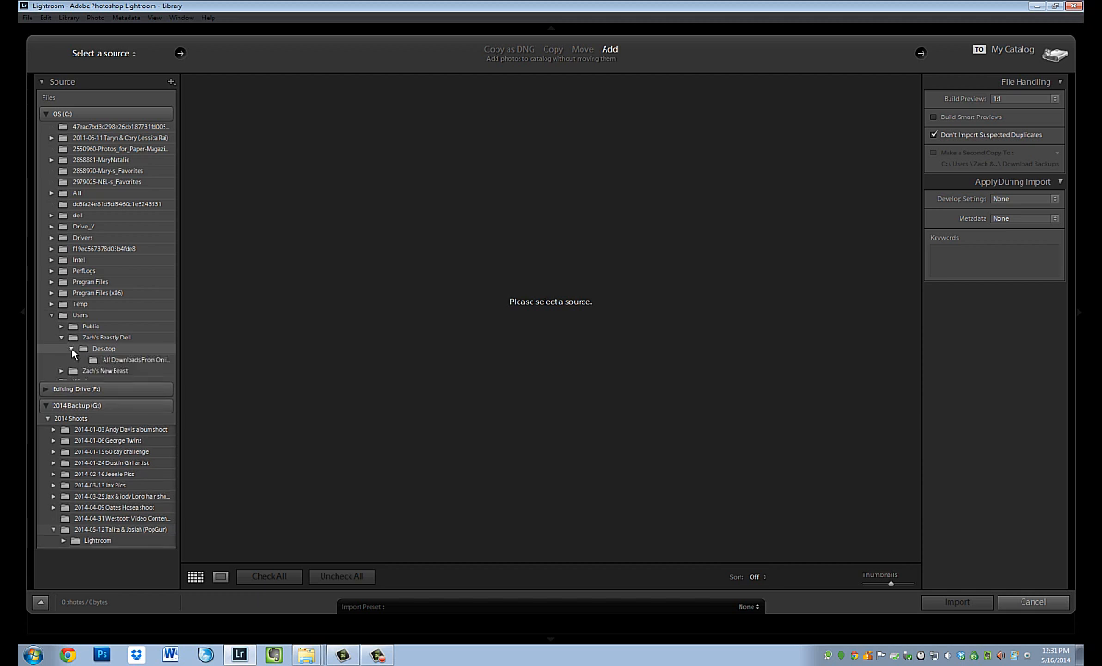
left_click(61, 370)
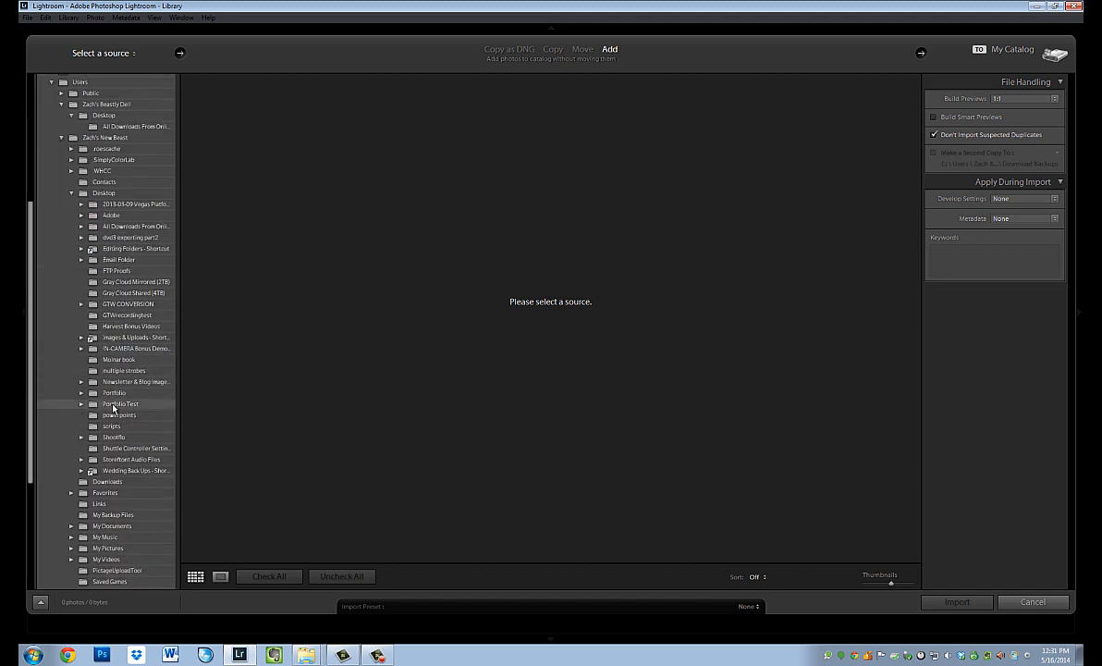
left_click(113, 406)
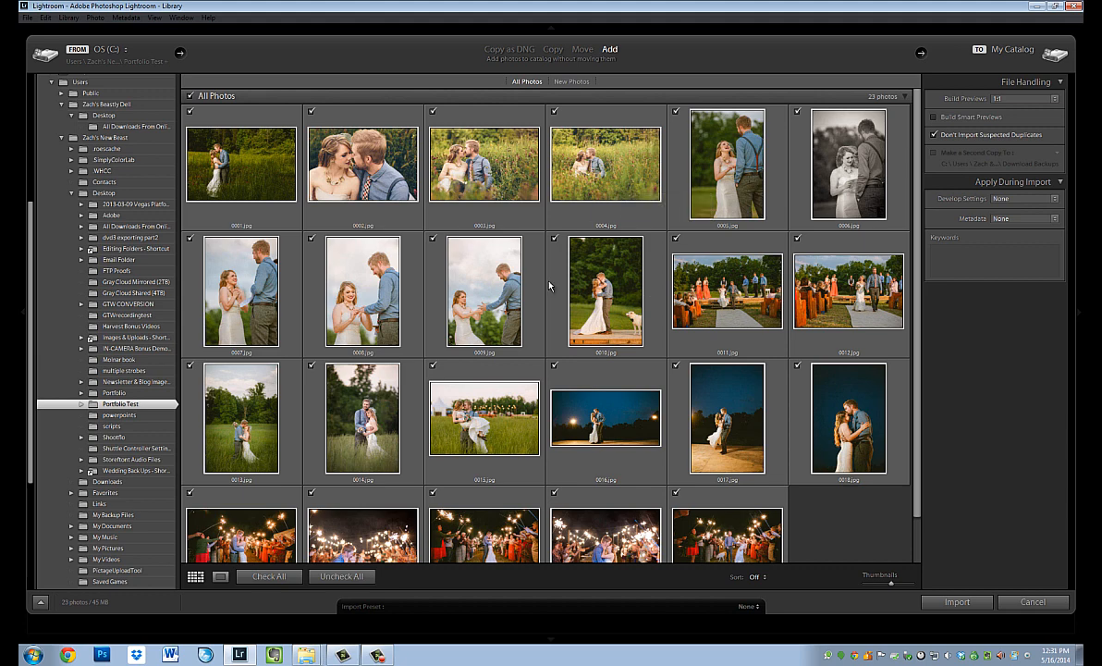
- Switch to Windows Explorer, look inside the new Lightroom catalog folder in Portfolio Test, and return to Lightroom
key("alt+Tab")
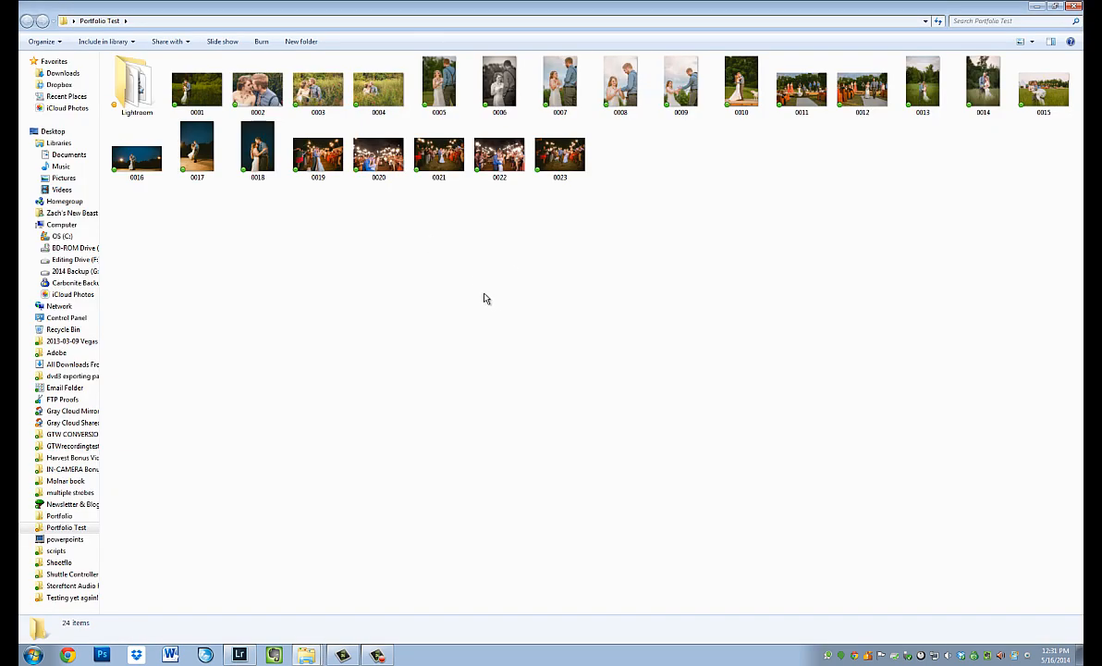
left_click(130, 102)
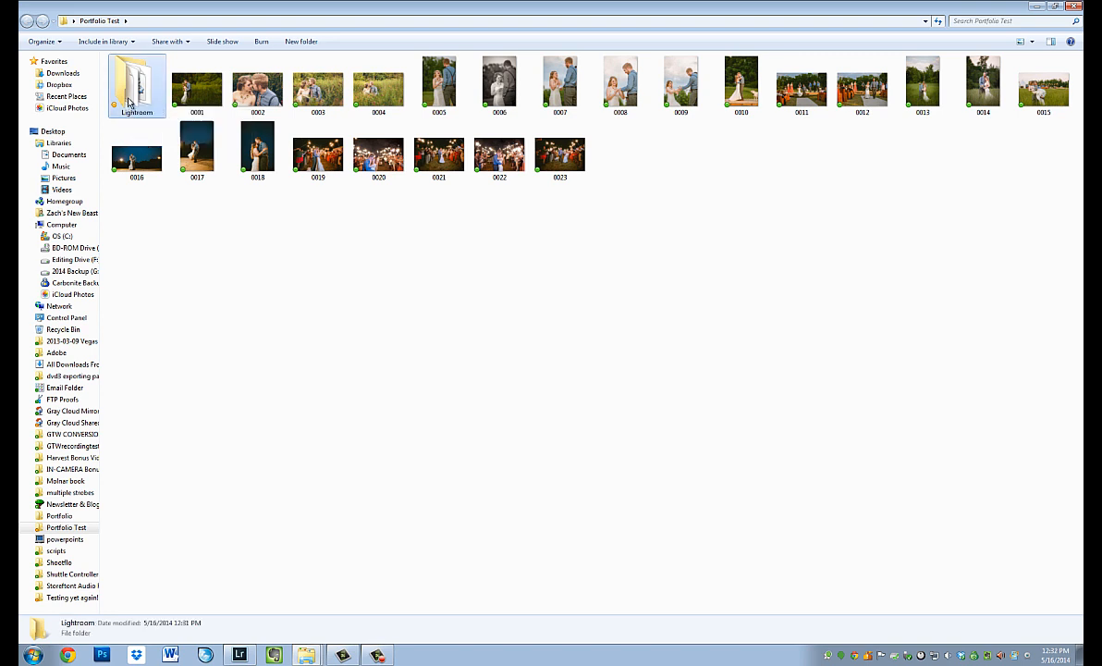
double_click(130, 102)
left_click(28, 20)
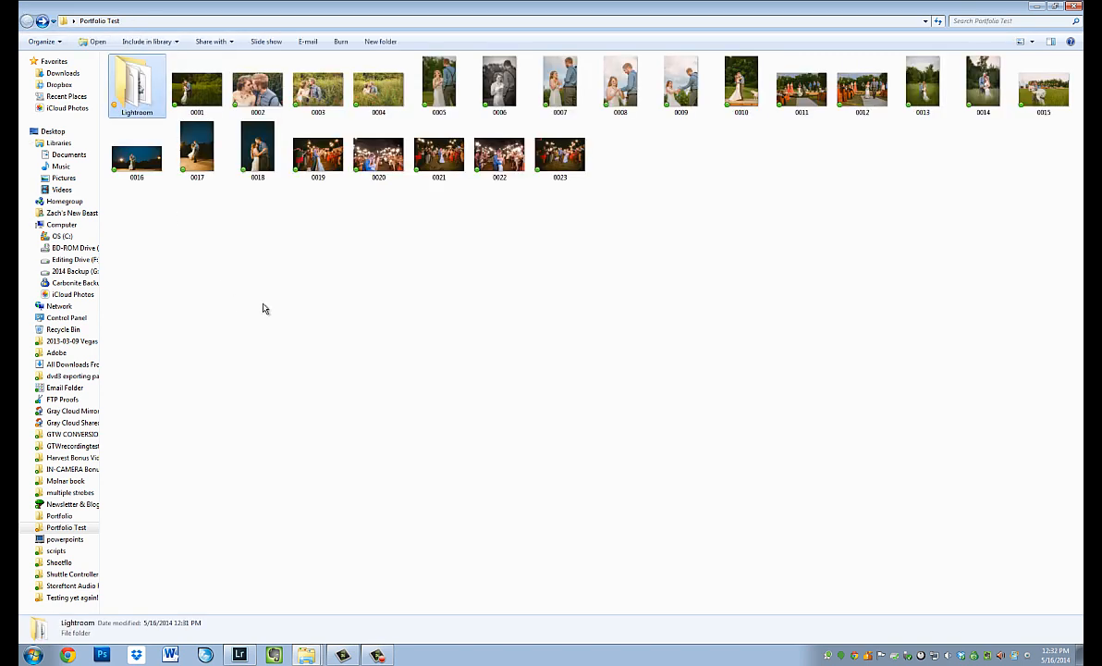
left_click(315, 275)
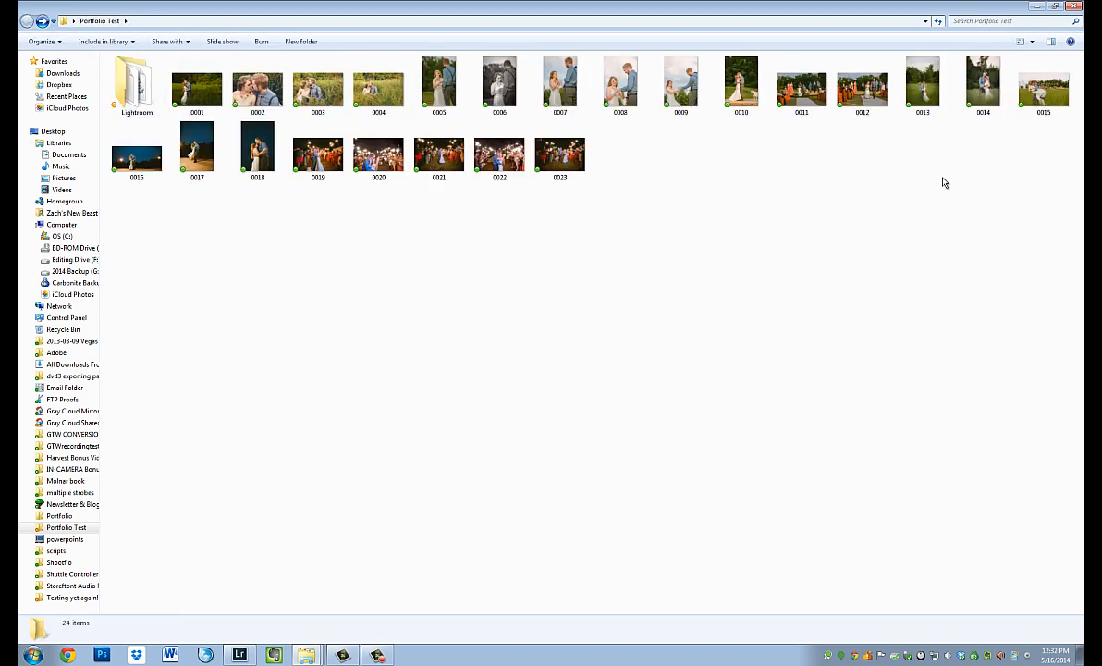
key("alt+Tab")
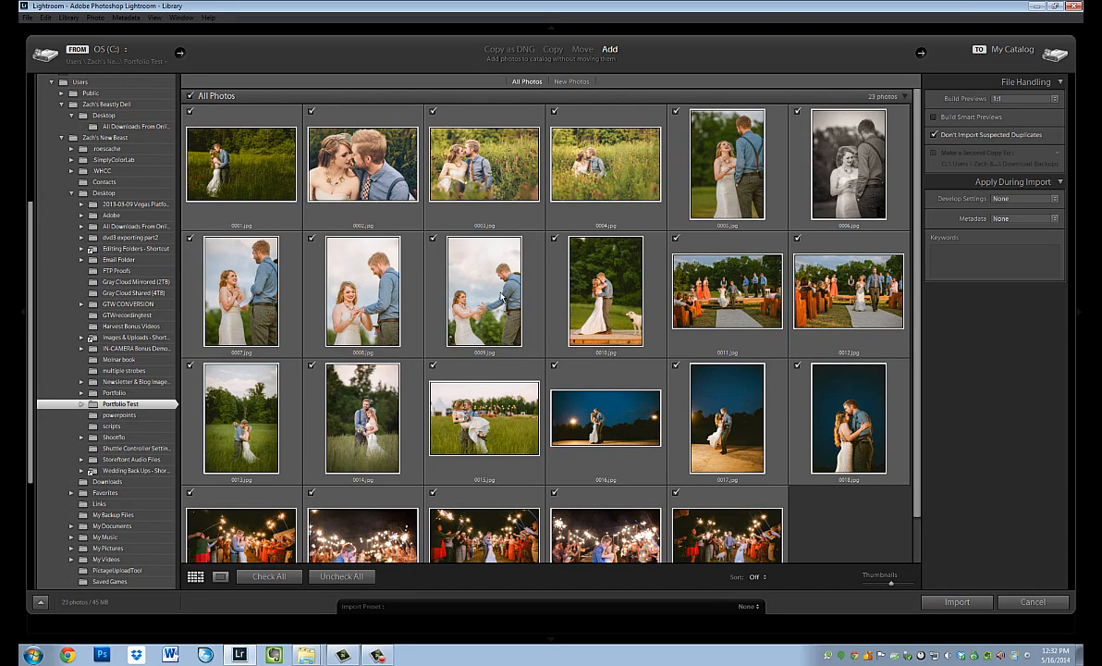
- Import all the Portfolio Test photos into the catalog and hide the Navigator and Catalog side to widen the grid
left_click(958, 603)
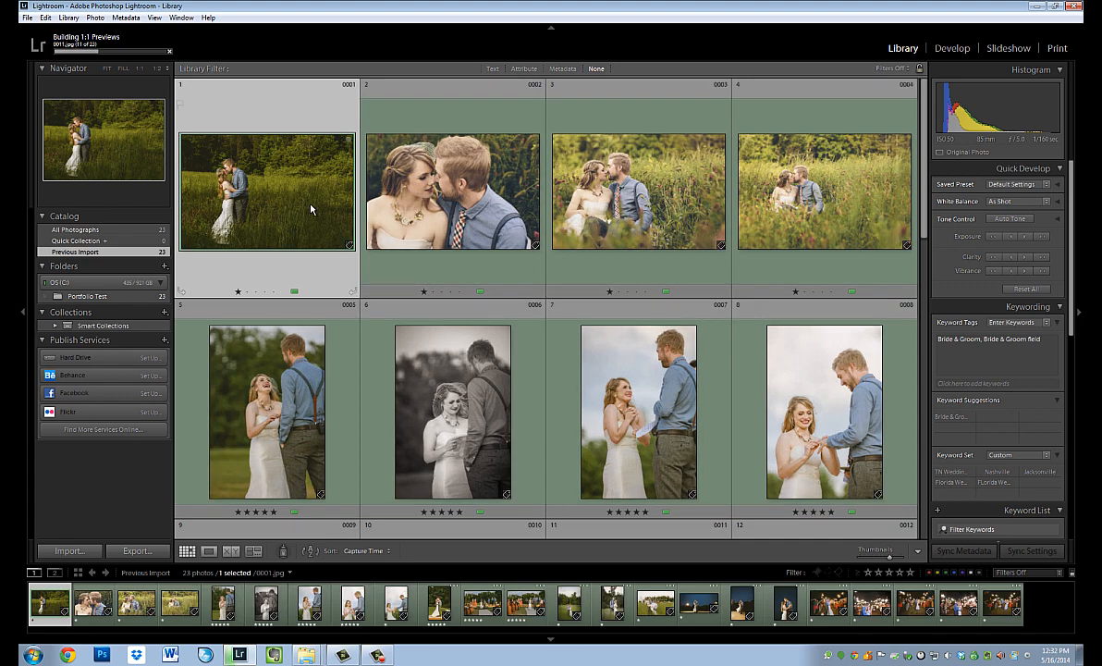
scroll(311, 210, "down", 5)
scroll(311, 210, "up", 4)
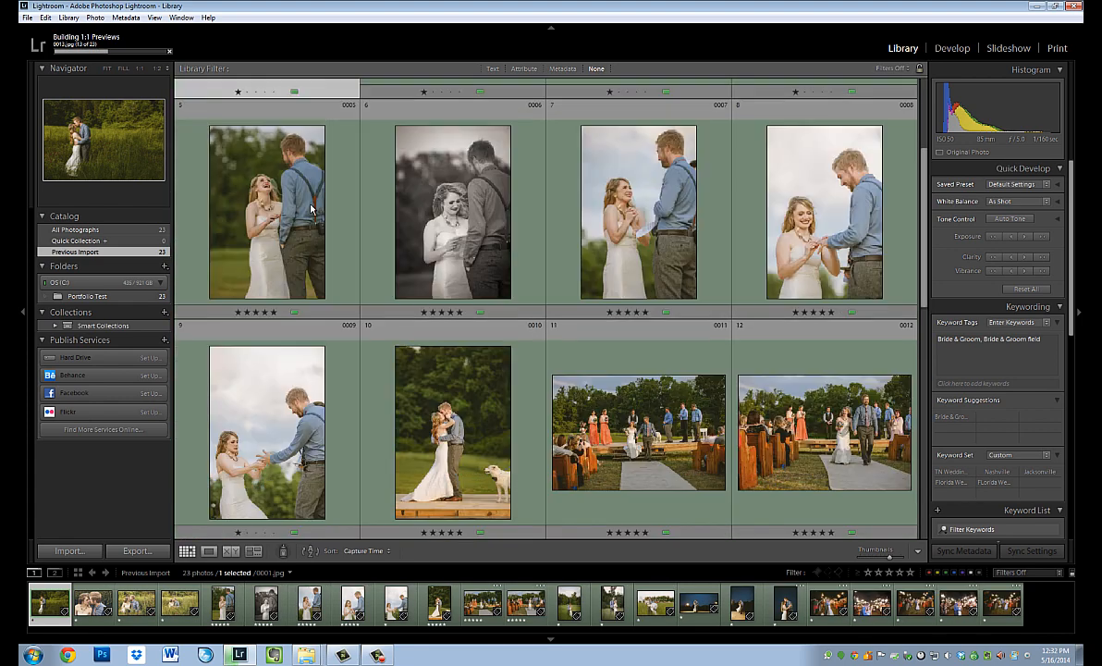
scroll(311, 210, "up", 2)
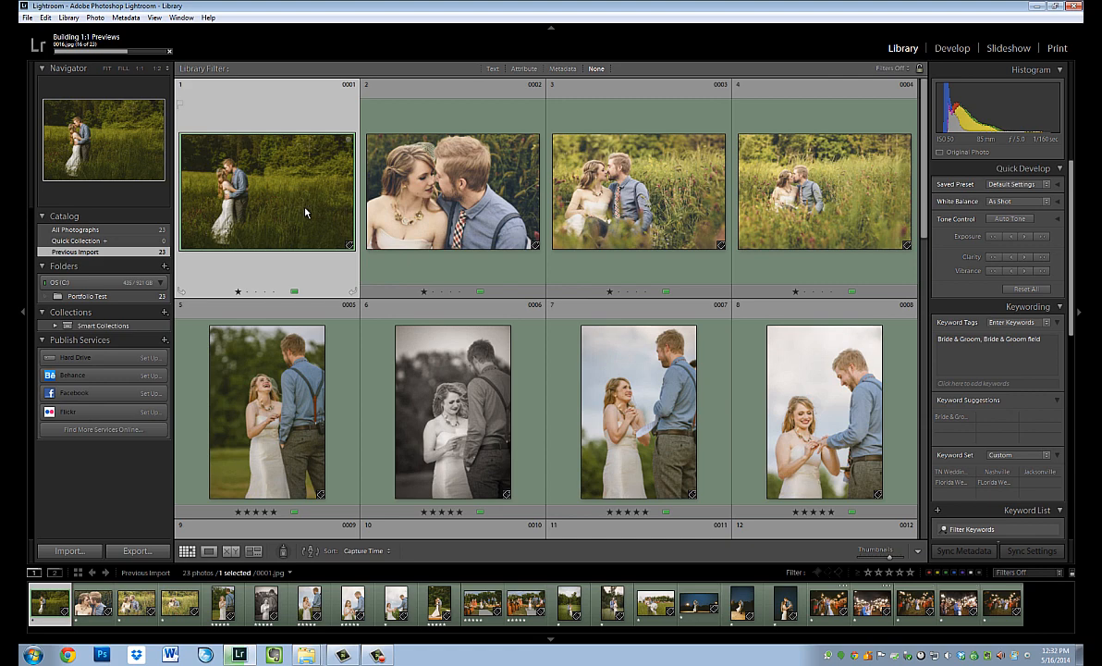
left_click(23, 311)
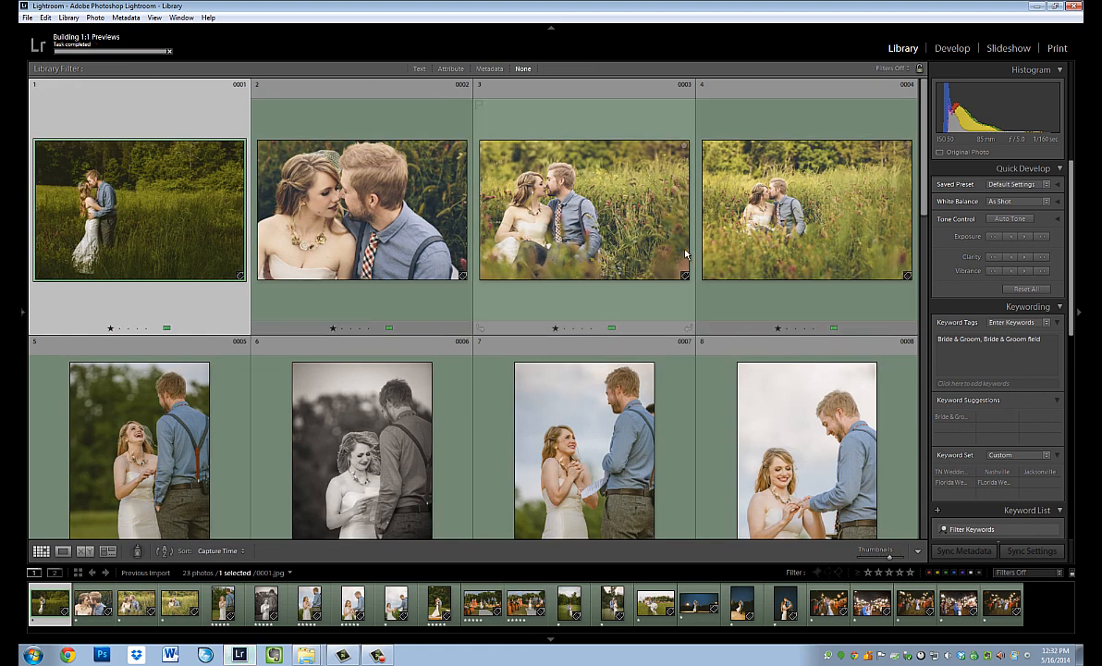
- Check the keyword tags of photos 0005 and 0001 and look through the imported photos in the grid
key("Down")
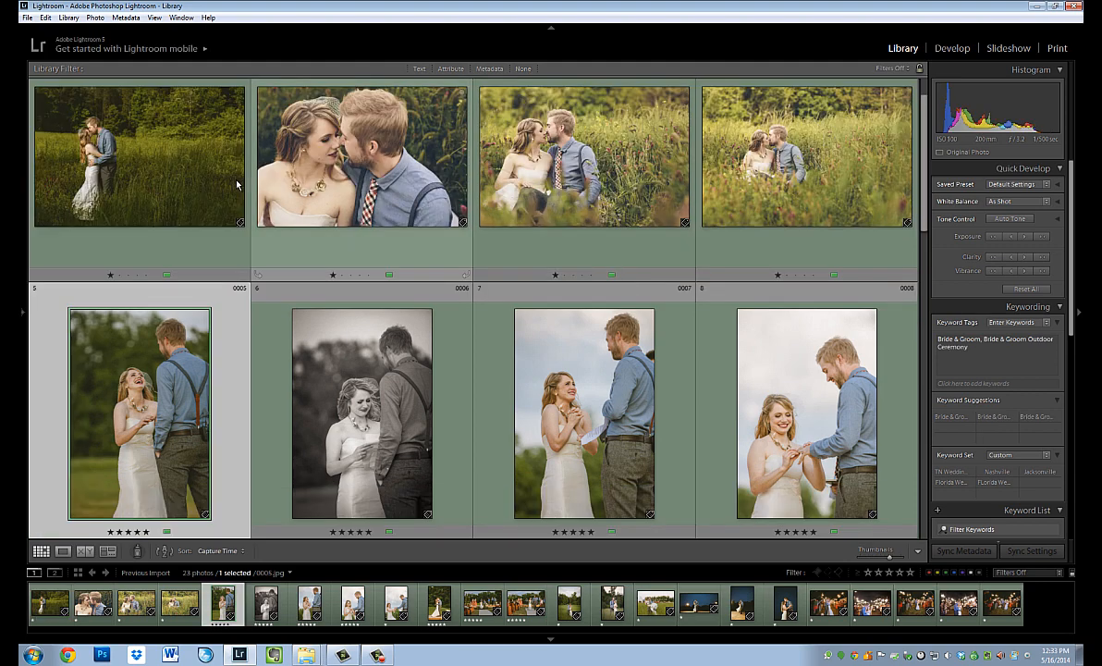
left_click(185, 155)
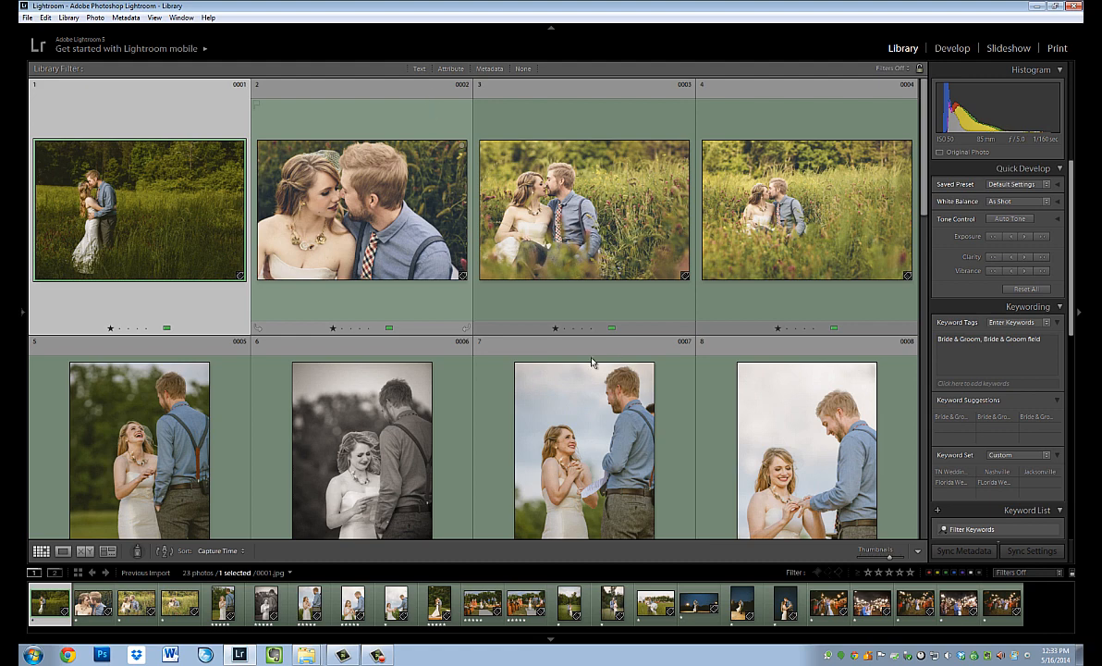
scroll(593, 270, "down", 8)
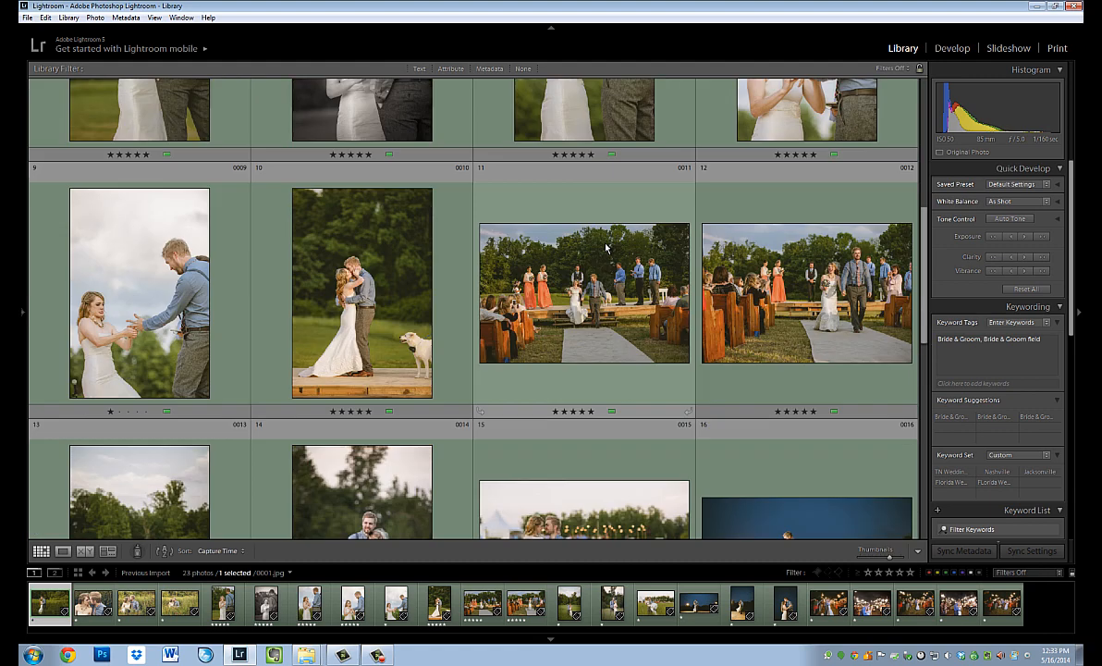
scroll(593, 270, "down", 2)
scroll(587, 269, "up", 10)
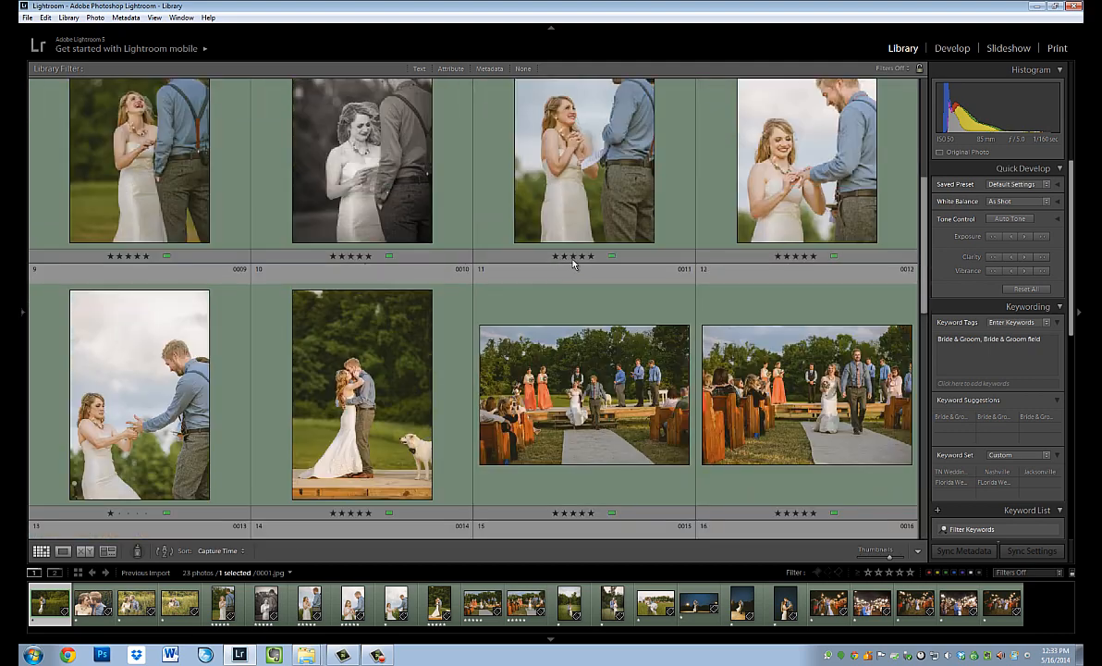
scroll(529, 227, "up", 1)
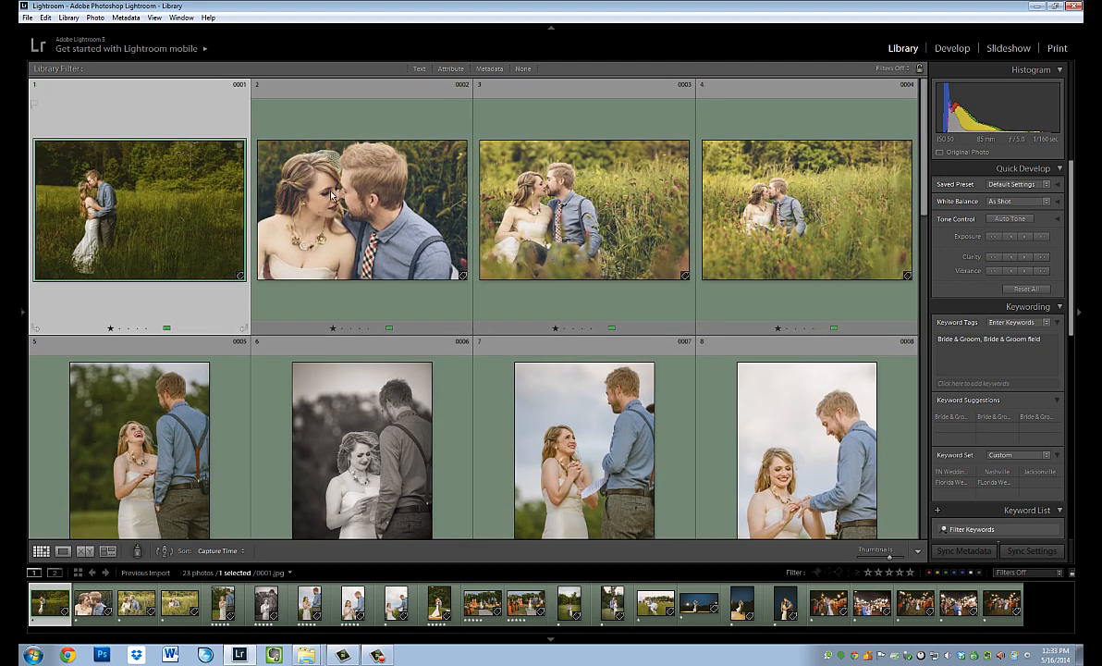
scroll(368, 199, "down", 3)
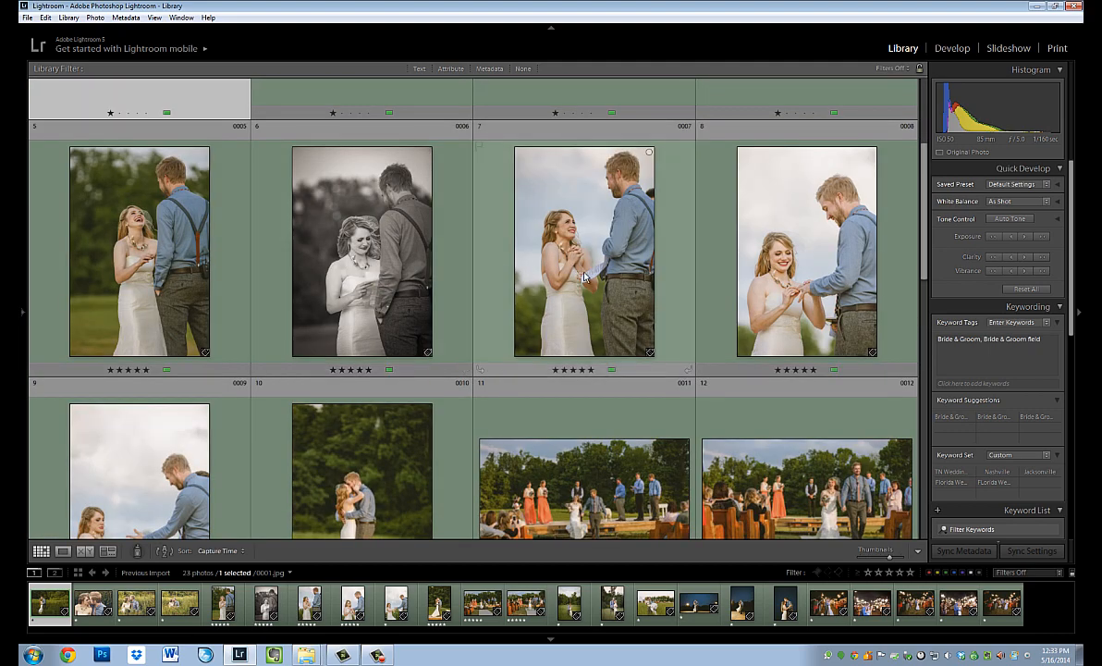
scroll(546, 259, "up", 3)
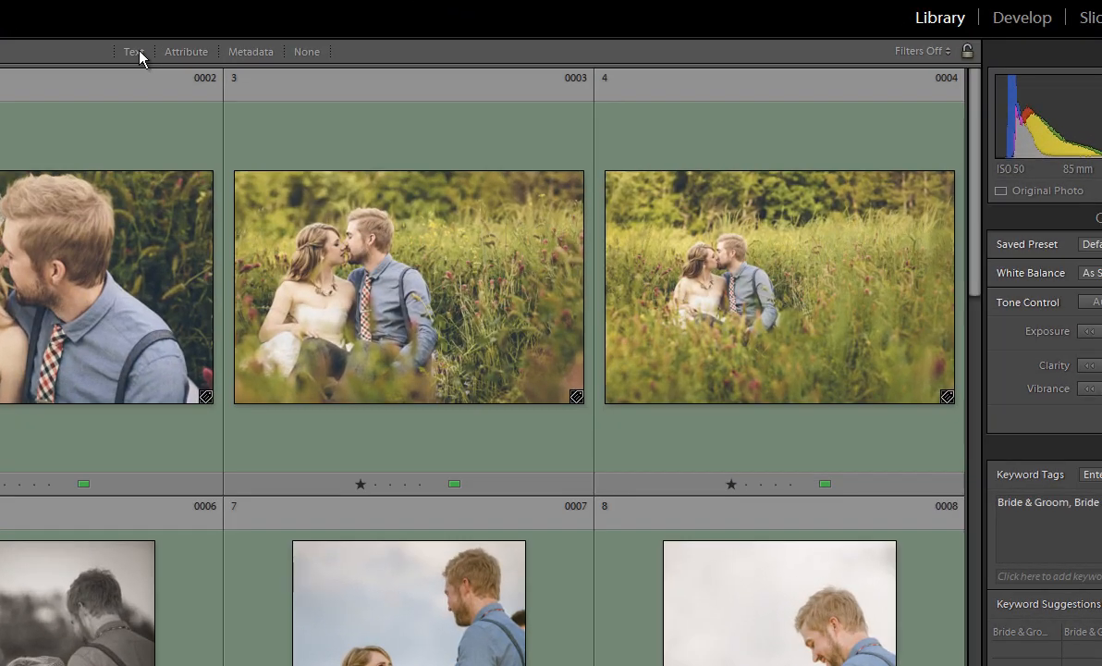
- Filter the library by text in any searchable field containing all of "bride & groom outdoor ceremony"
left_click(418, 70)
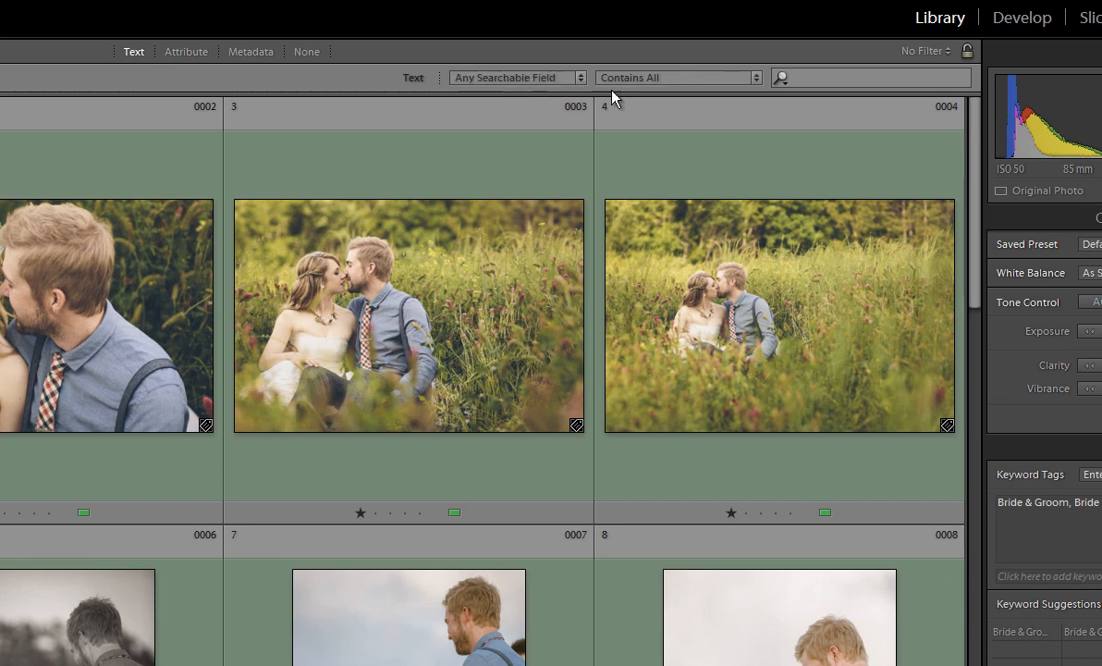
left_click(831, 81)
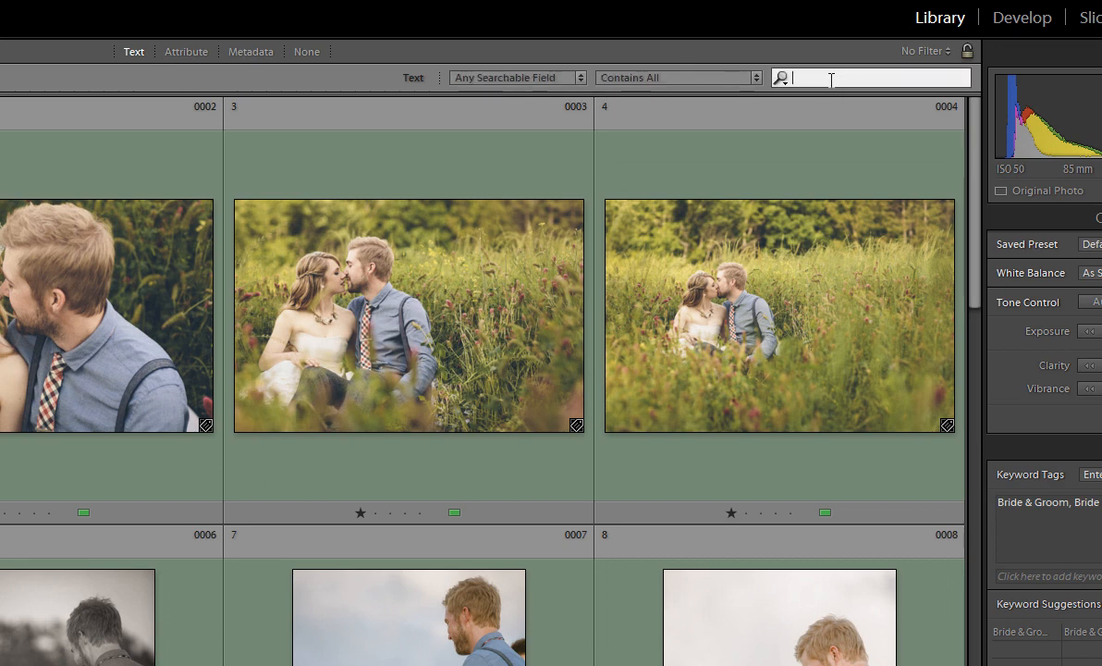
type("bride and")
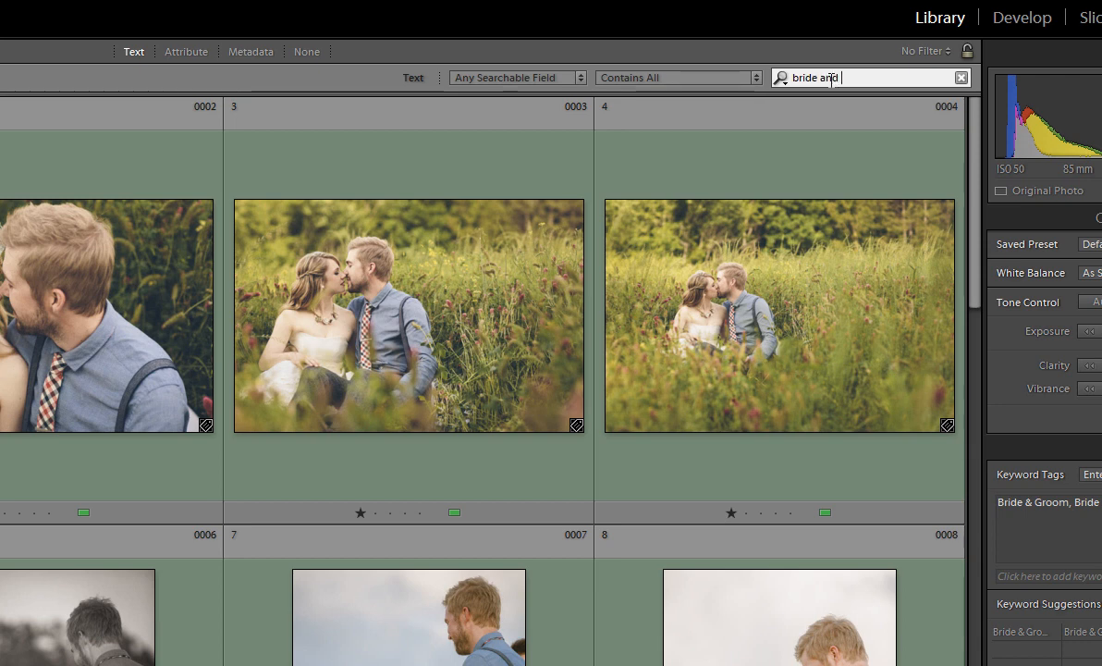
key("BackSpace")
key("BackSpace")
key("BackSpace")
key("BackSpace")
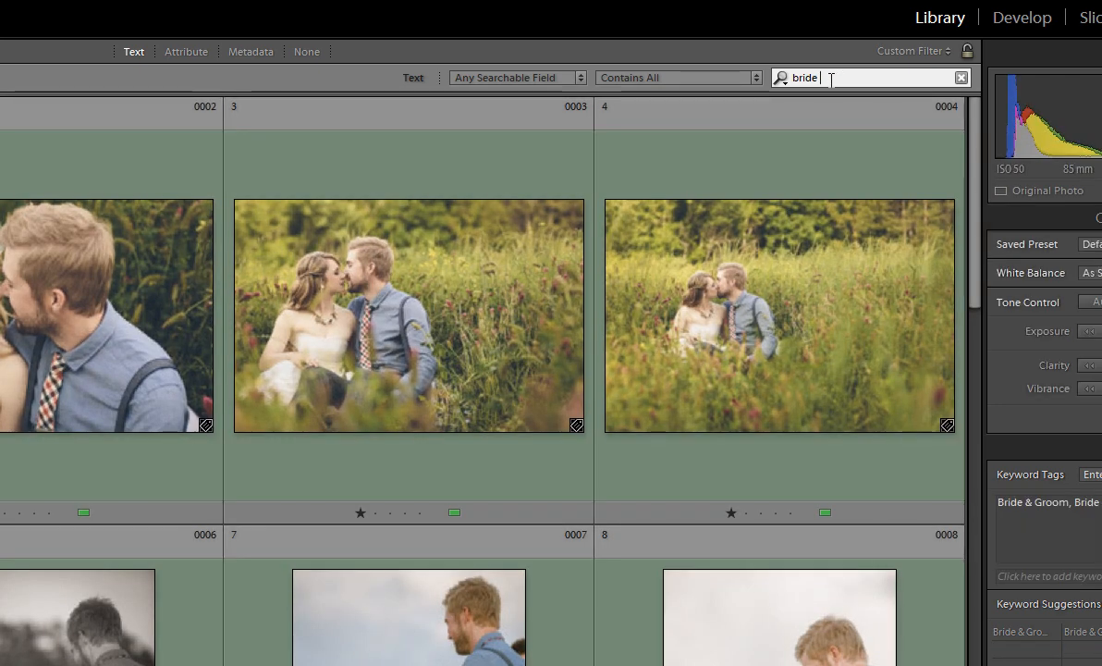
type("& groom ceremo")
key("BackSpace")
key("BackSpace")
key("BackSpace")
key("BackSpace")
key("BackSpace")
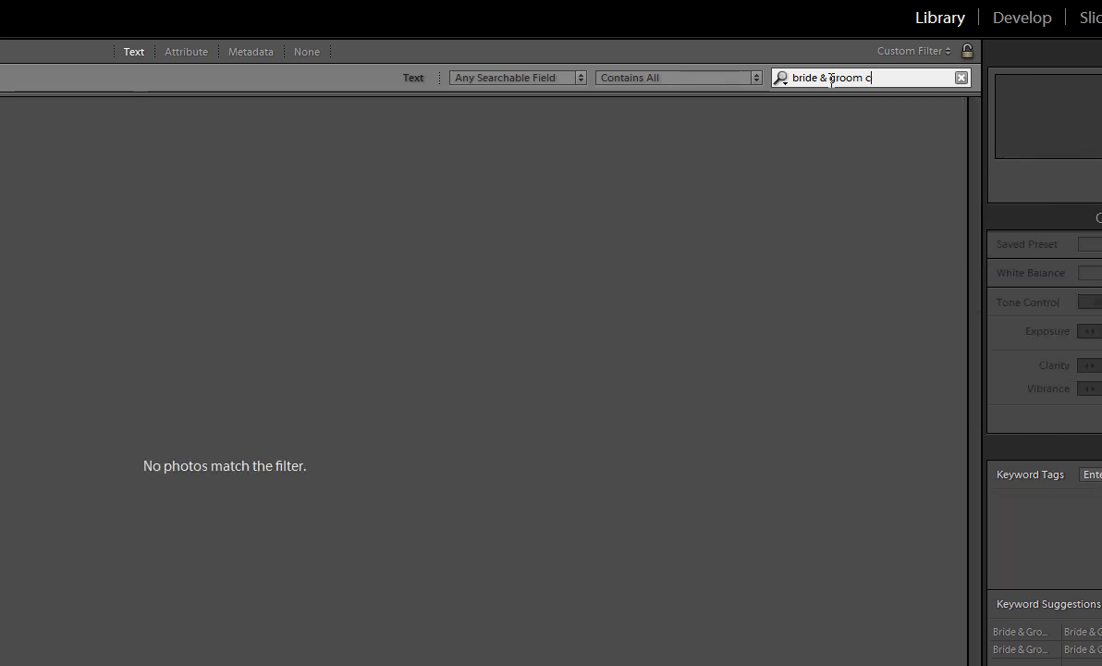
key("BackSpace")
type("outdoor")
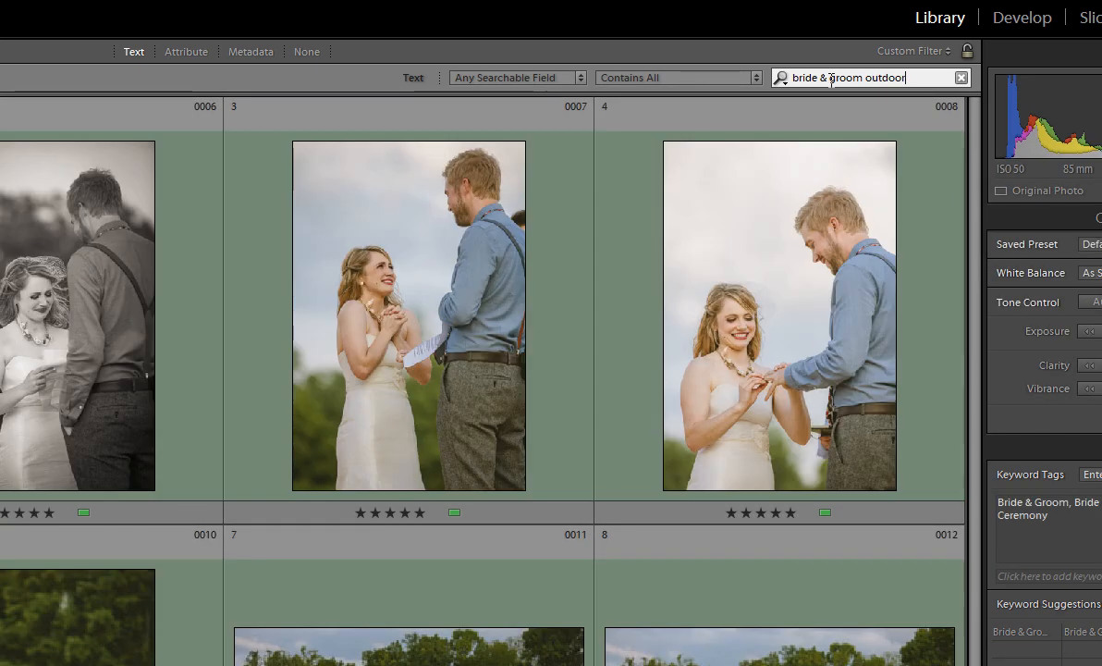
type(" ceremony")
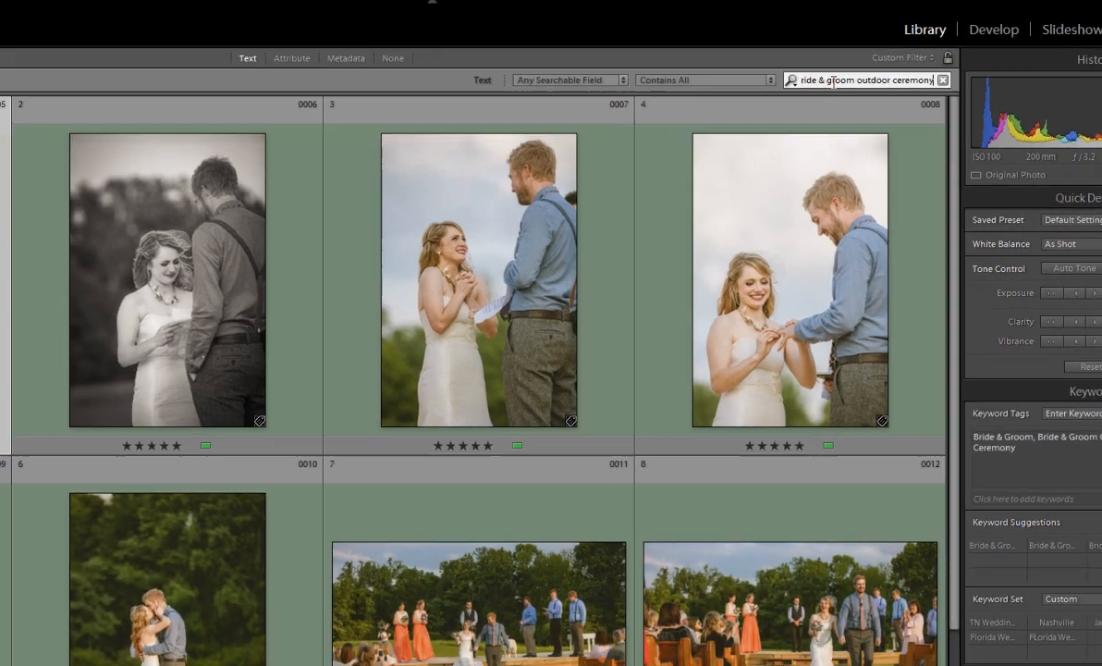
- Look through the filtered ceremony photos and check the keyword tags of photos 0006 through 0012
scroll(368, 229, "down", 1)
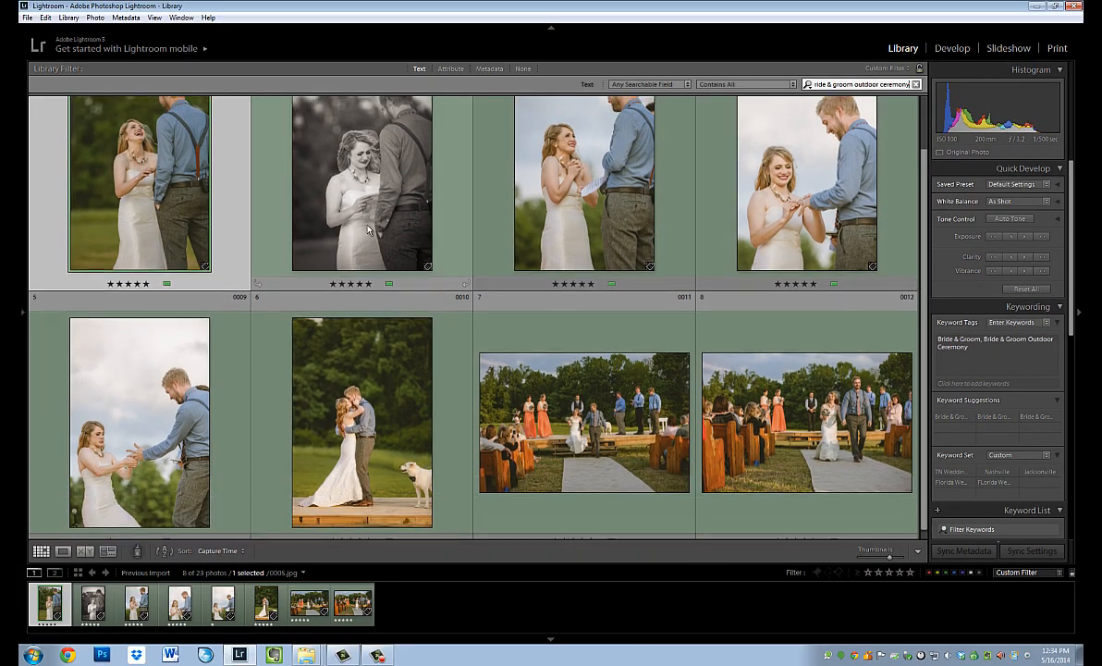
scroll(368, 230, "up", 1)
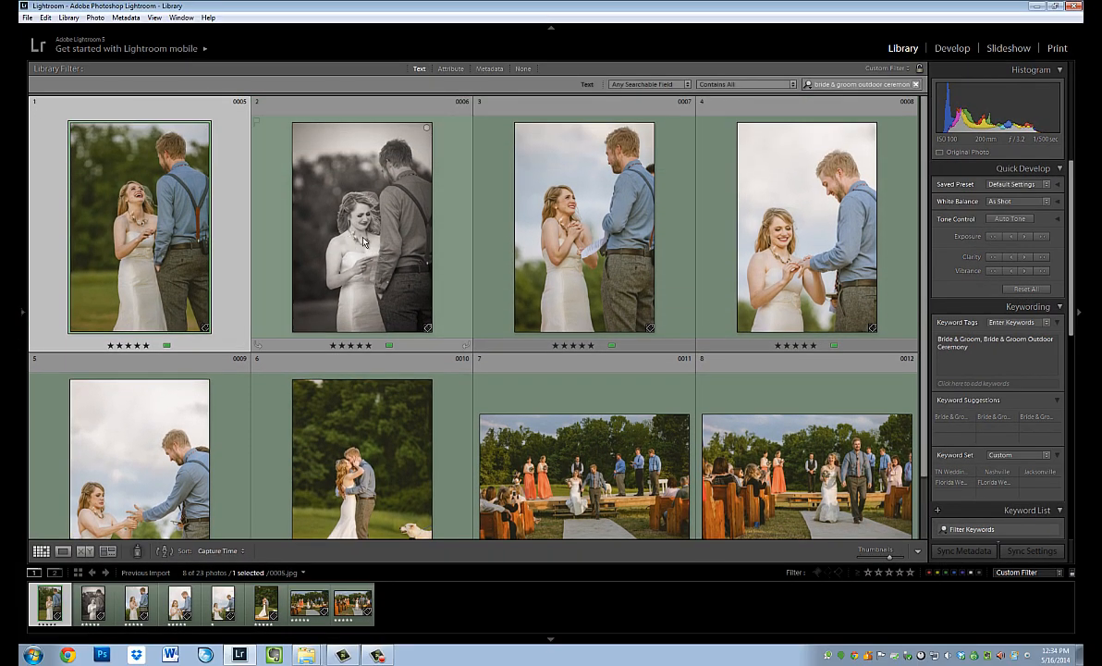
left_click(363, 242)
left_click(594, 239)
left_click(749, 236)
left_click(538, 423)
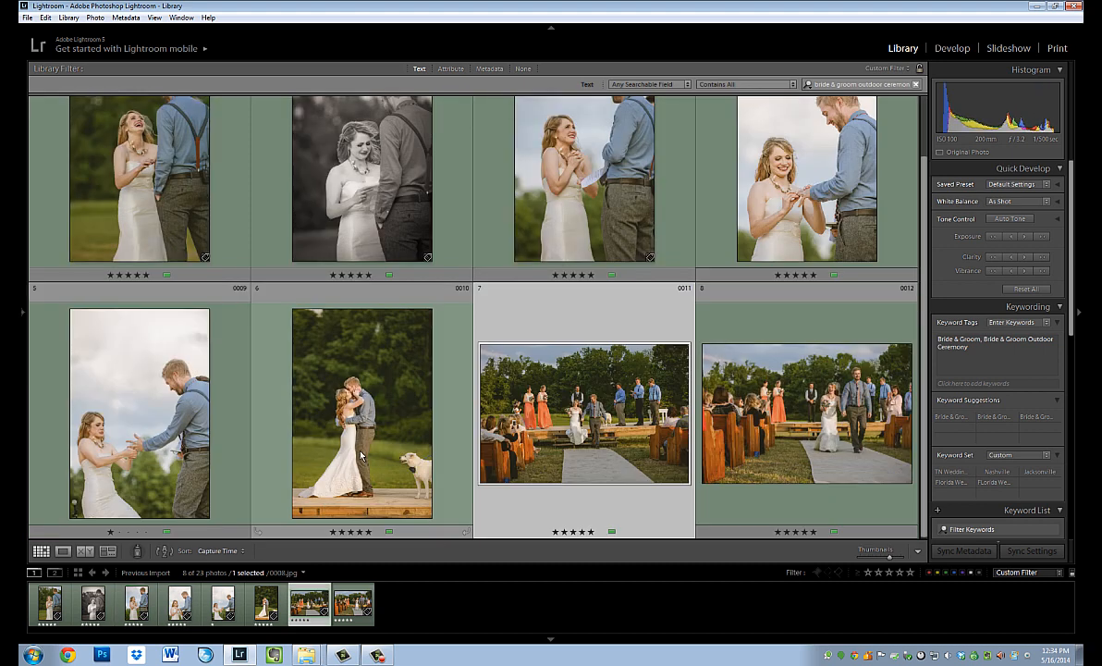
left_click(361, 455)
left_click(169, 413)
left_click(366, 417)
left_click(584, 416)
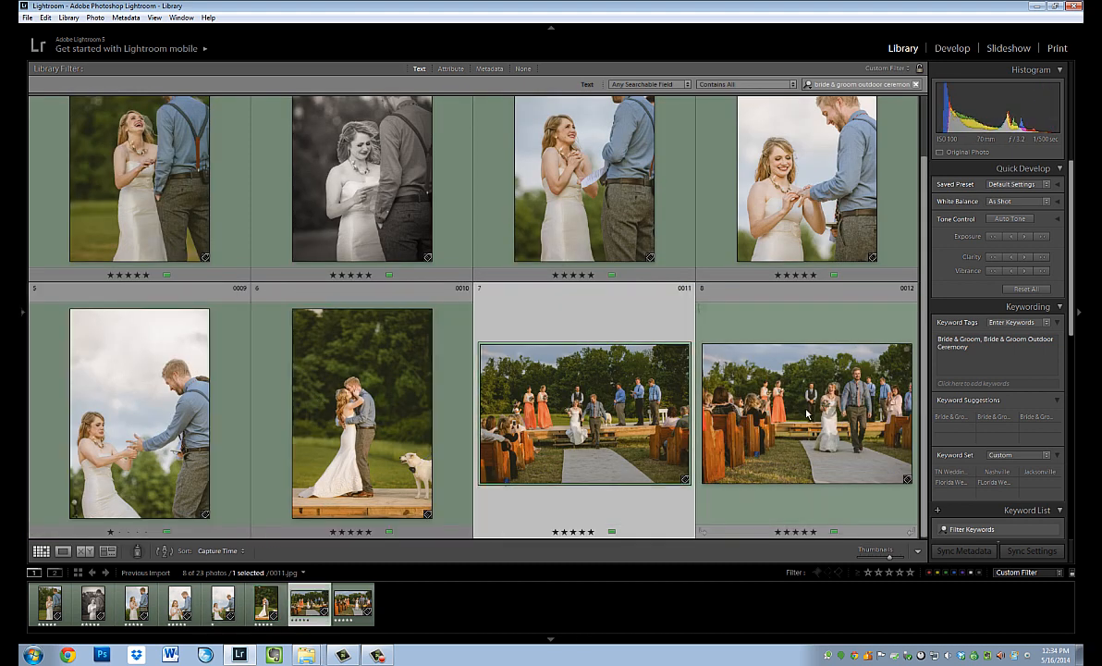
left_click(808, 414)
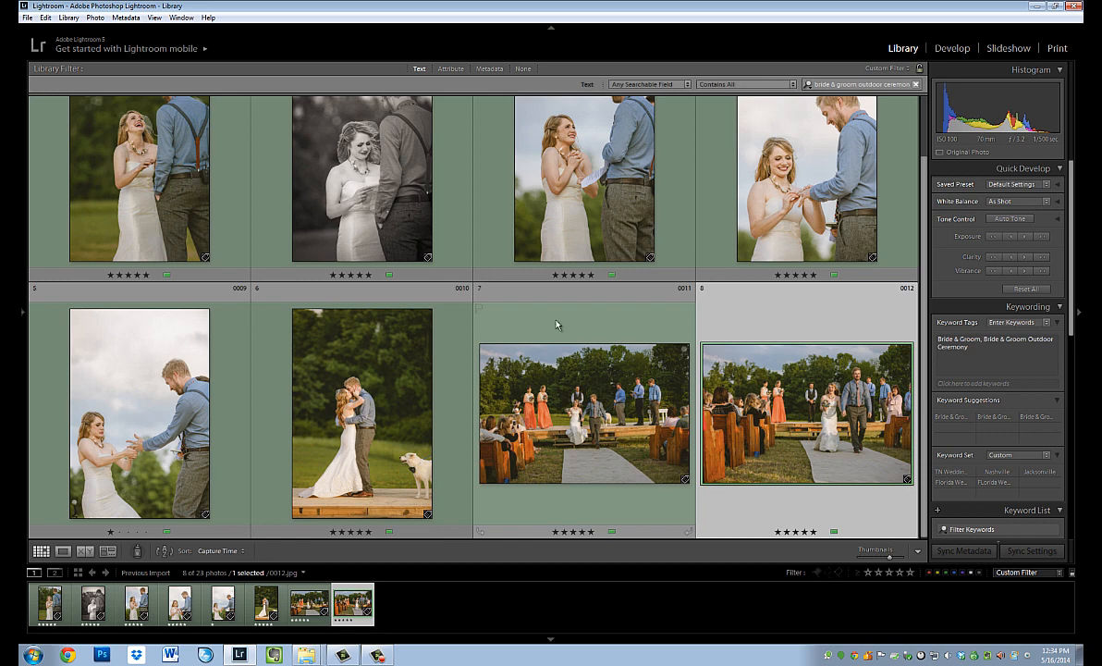
- Select photos 0006 and 0011, view their export settings without exporting, and return to photo 0006 alone
left_click(423, 200)
left_click(618, 486, "ctrl")
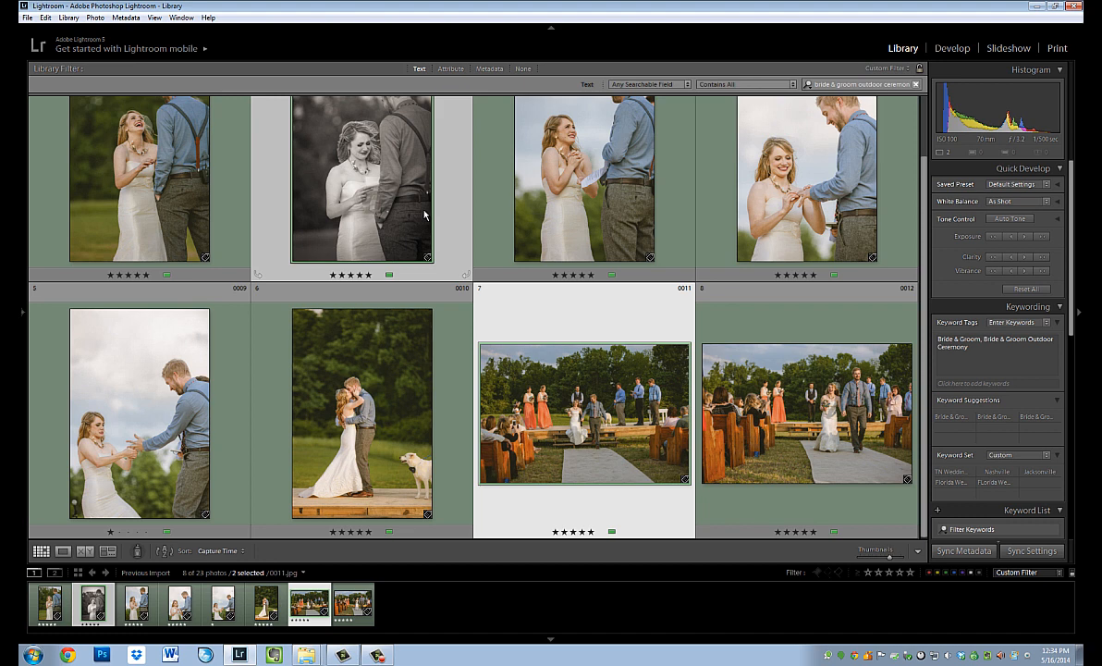
key("ctrl+shift+e")
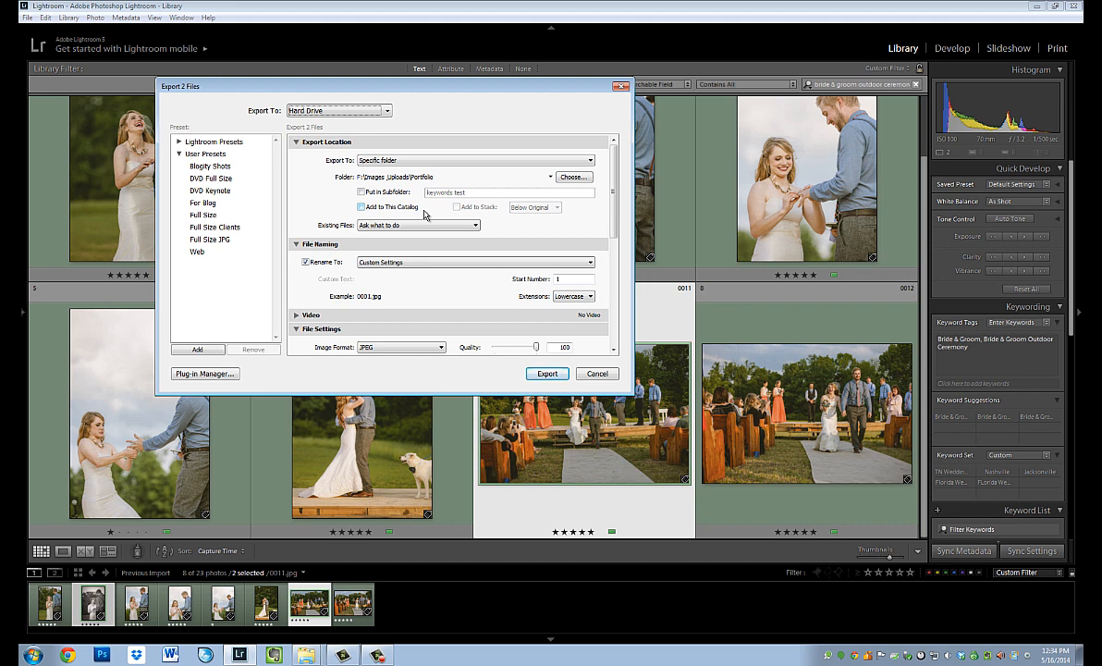
left_click(598, 374)
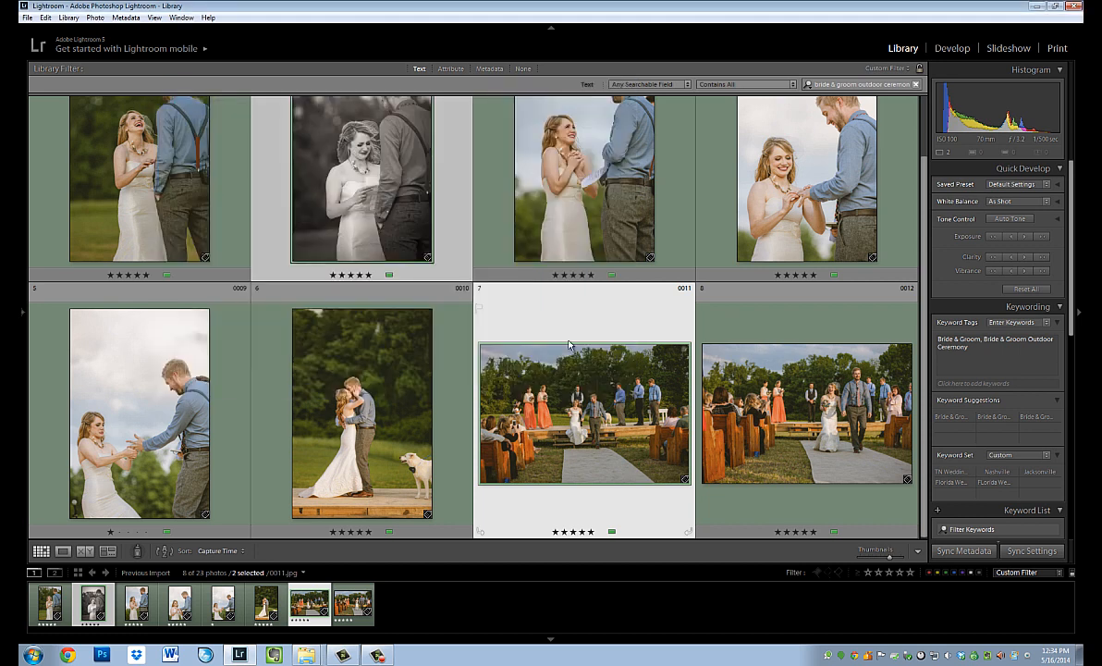
scroll(391, 212, "up", 1)
left_click(390, 212)
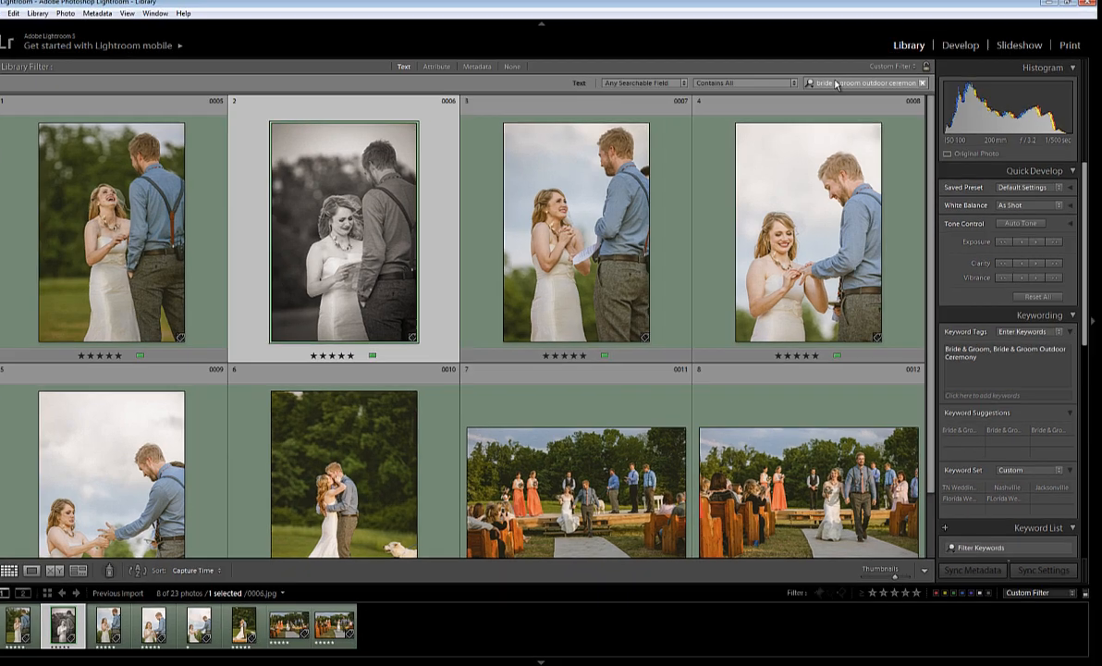
- Try the text filter with "and" in place of "&", as "bride and groom outdoor ceremony"
left_click(835, 85)
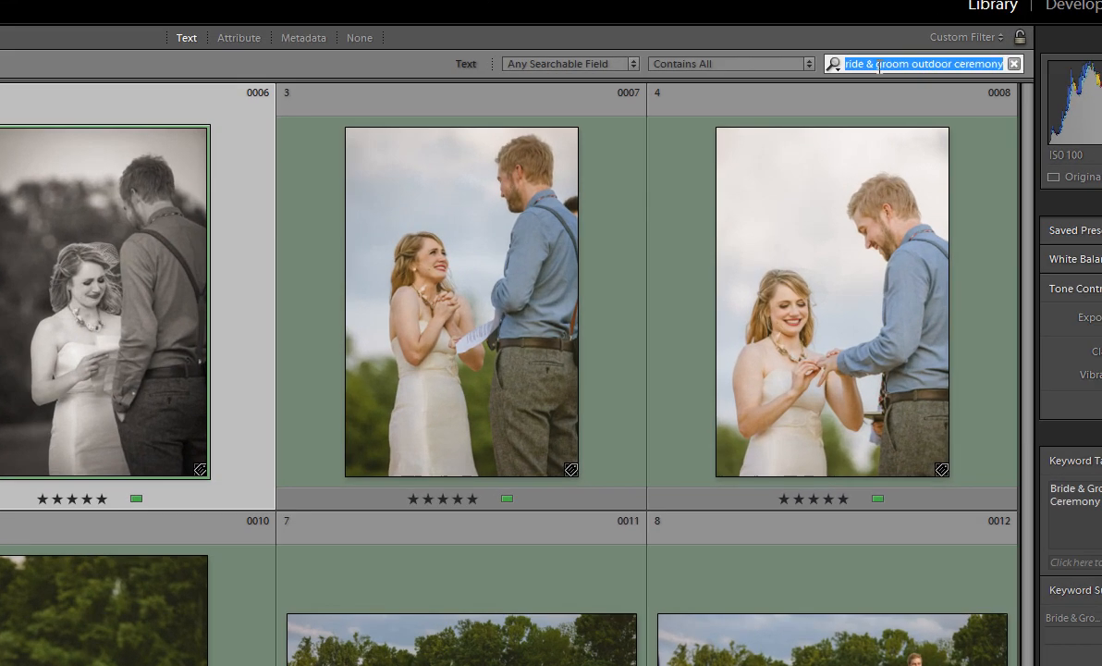
left_click(876, 65)
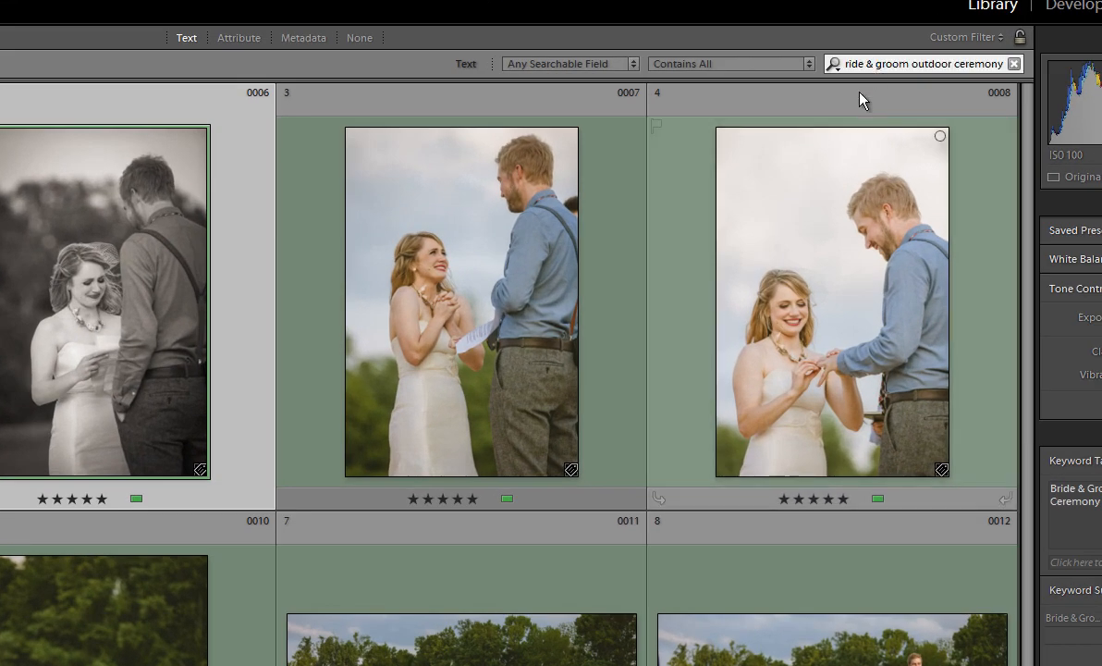
key("BackSpace")
key("BackSpace")
type("and")
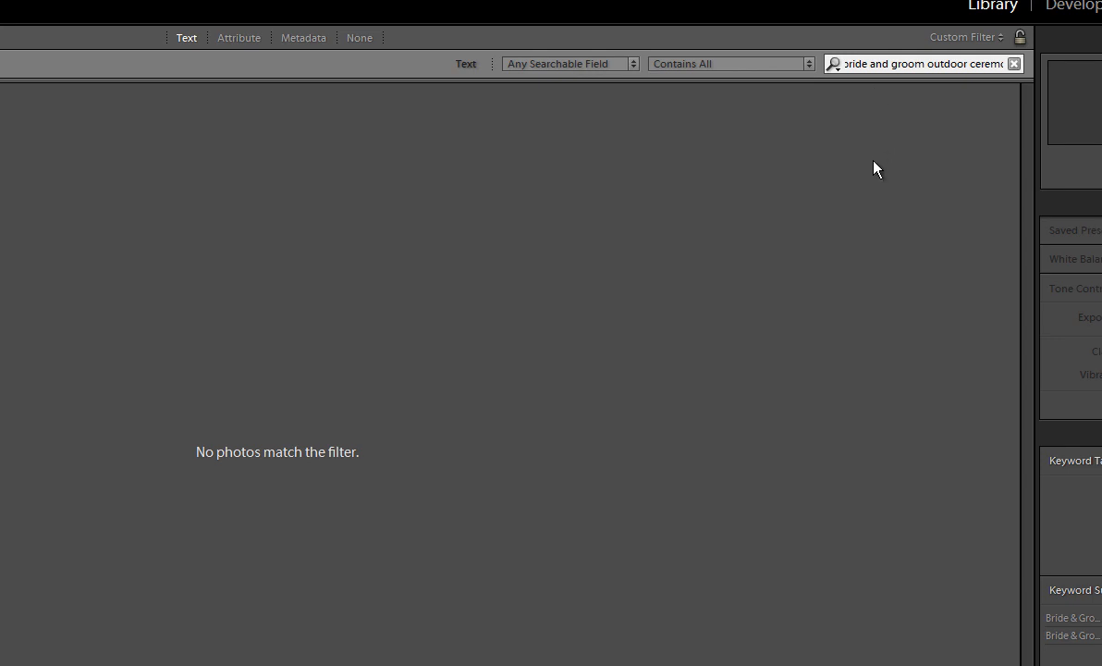
- Change the text filter back to "bride & groom outdoor ceremony" and select photo 0006
key("BackSpace")
key("BackSpace")
key("BackSpace")
key("BackSpace")
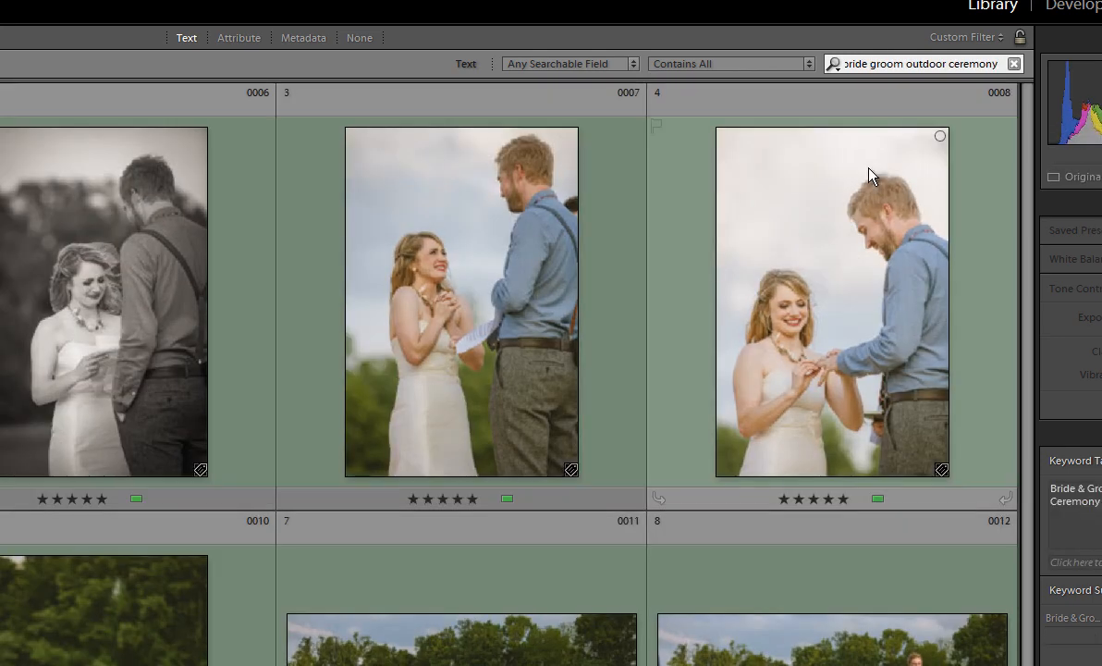
type("&")
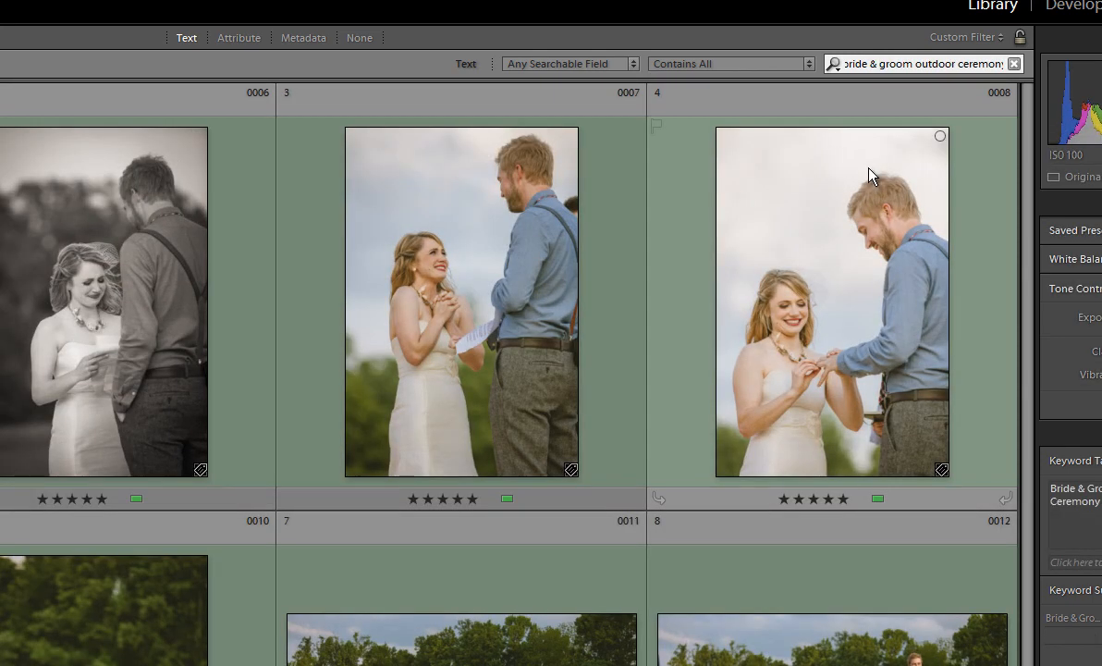
left_click(127, 296)
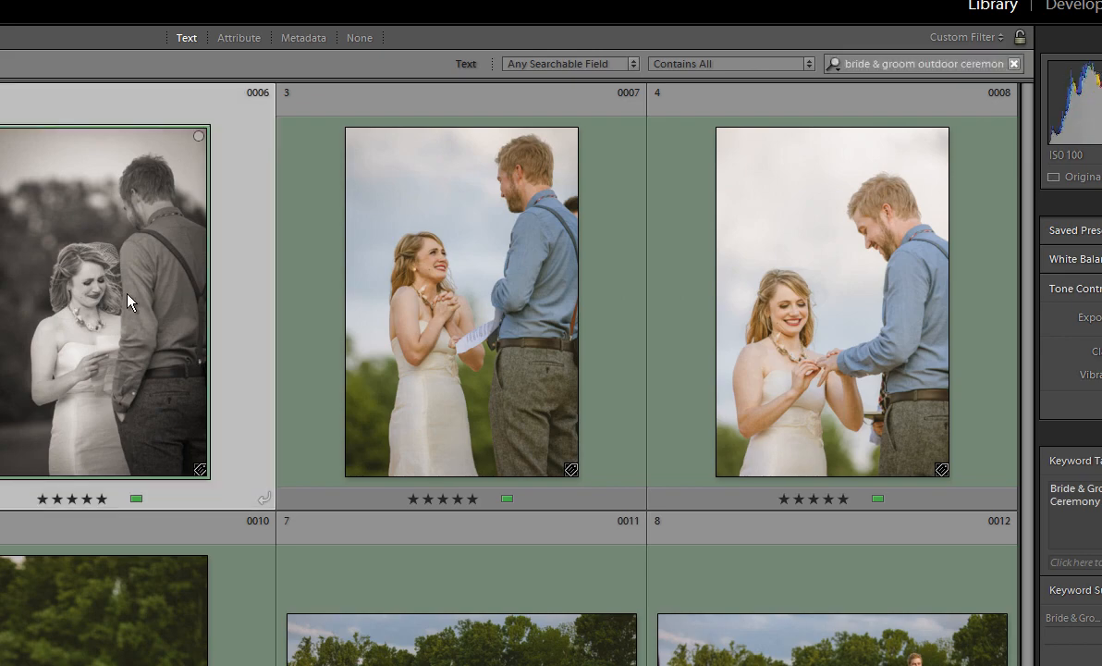